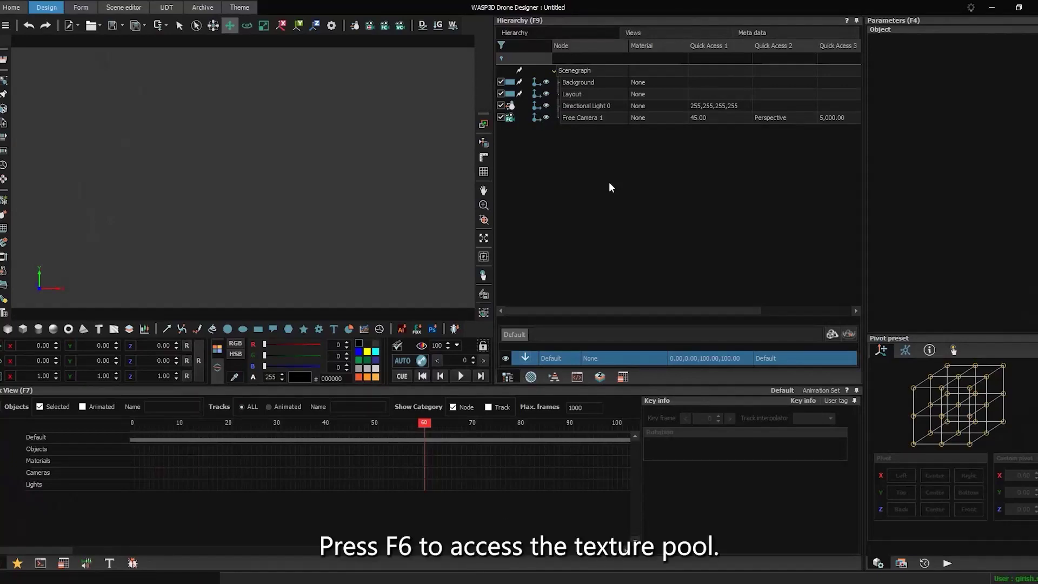
Import the background image BG_1 1 as an IMG texture into the Texture Pool
key("F6")
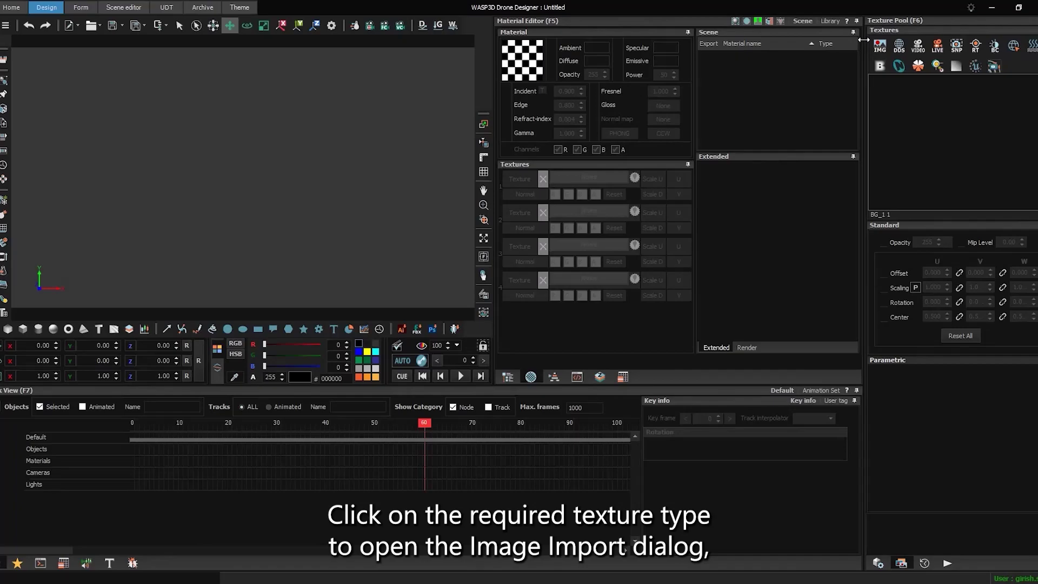
left_click(880, 45)
double_click(81, 110)
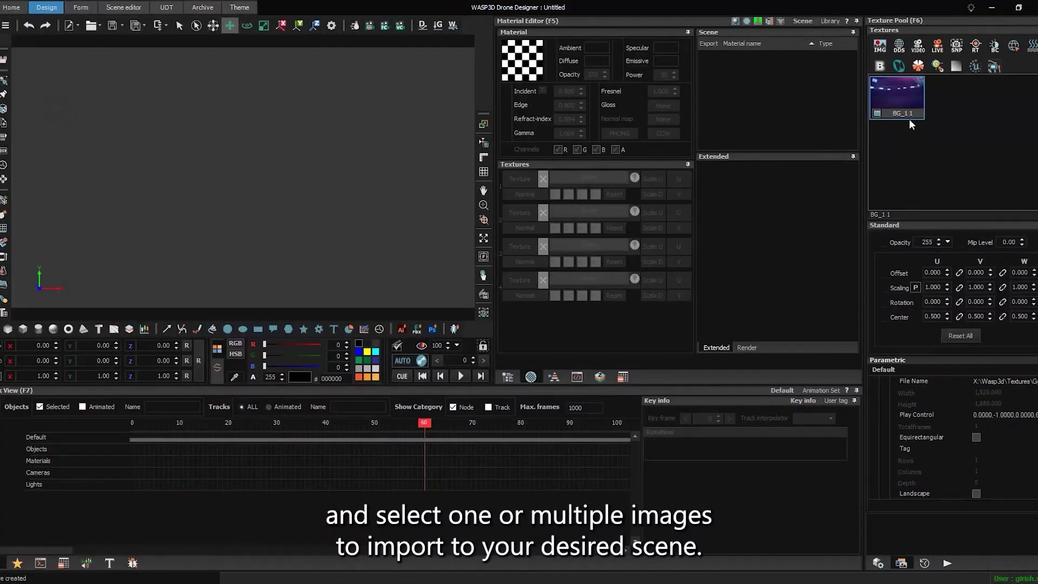
Set the scene Background's source texture to BG_1 1
key("F9")
key("F4")
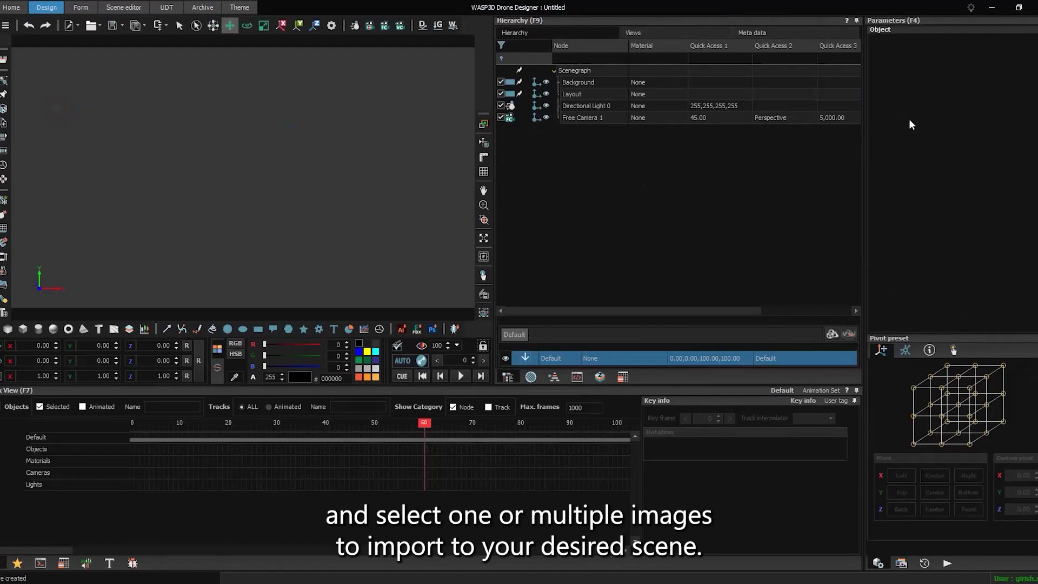
left_click(615, 78)
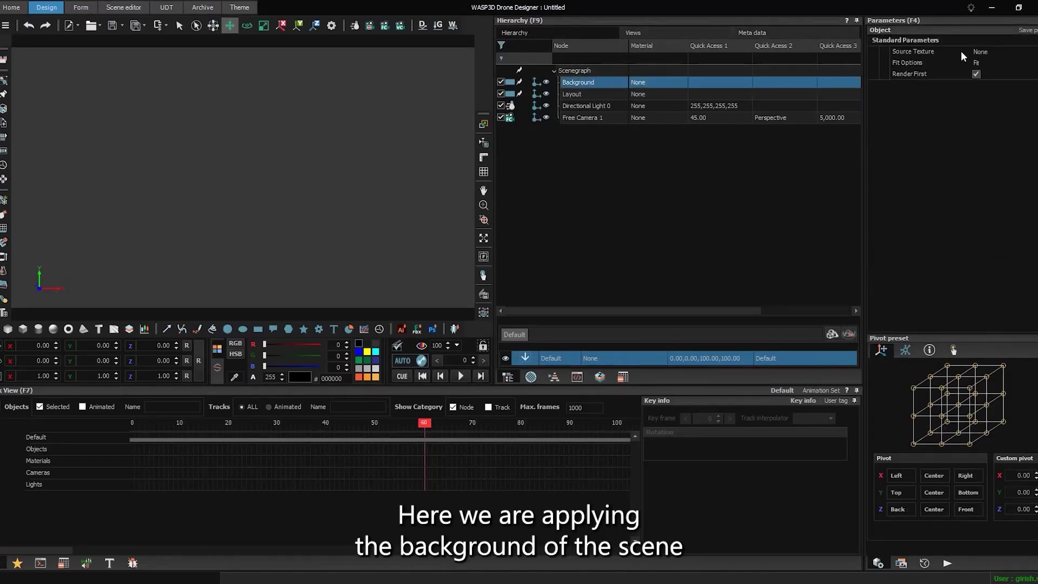
left_click(976, 51)
left_click(890, 84)
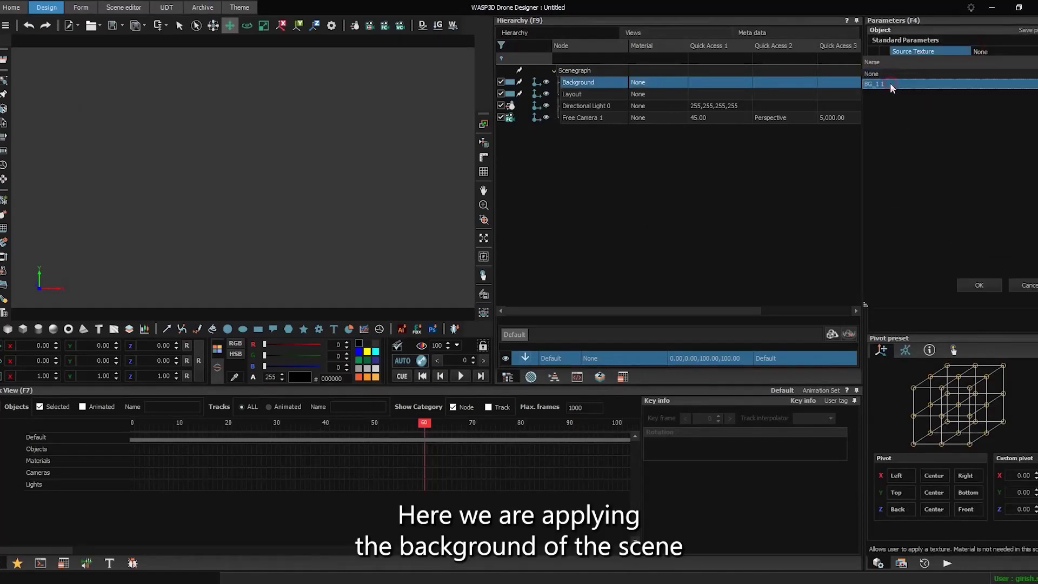
left_click(982, 284)
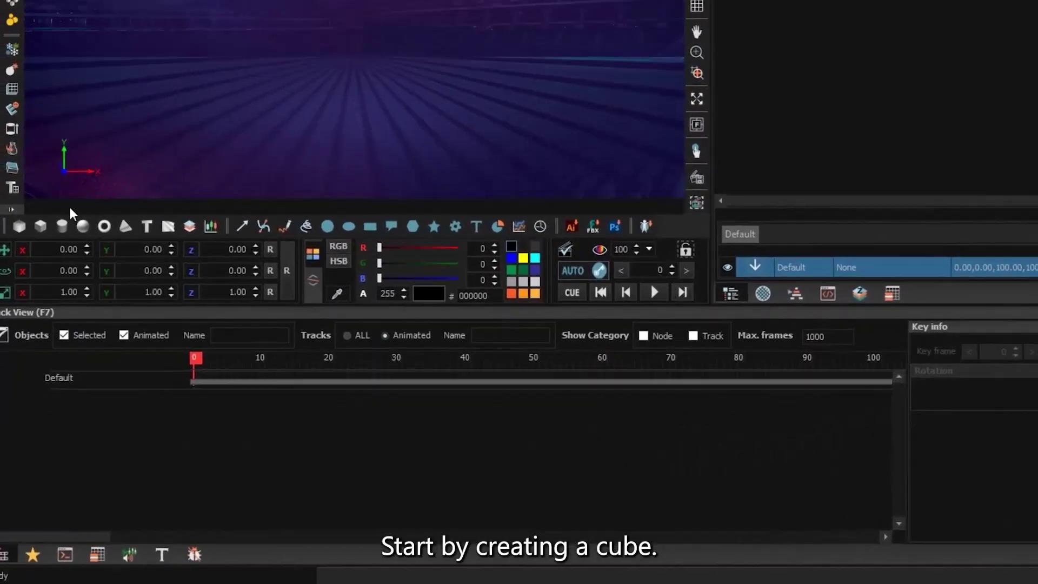
Add a cube with width 500, depth 120 and chamfer radius 20
left_click(40, 225)
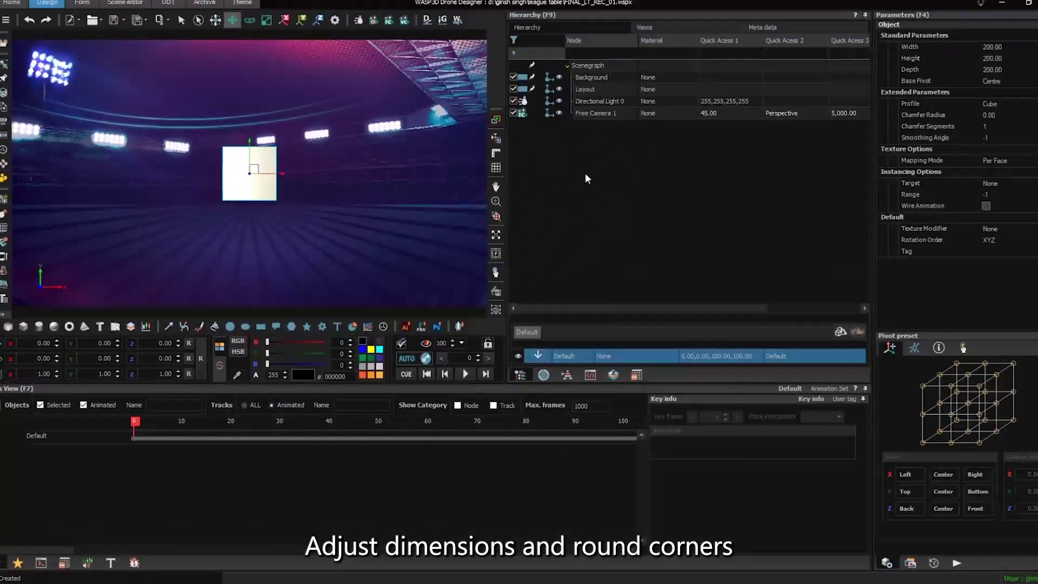
left_click(985, 52)
type("500")
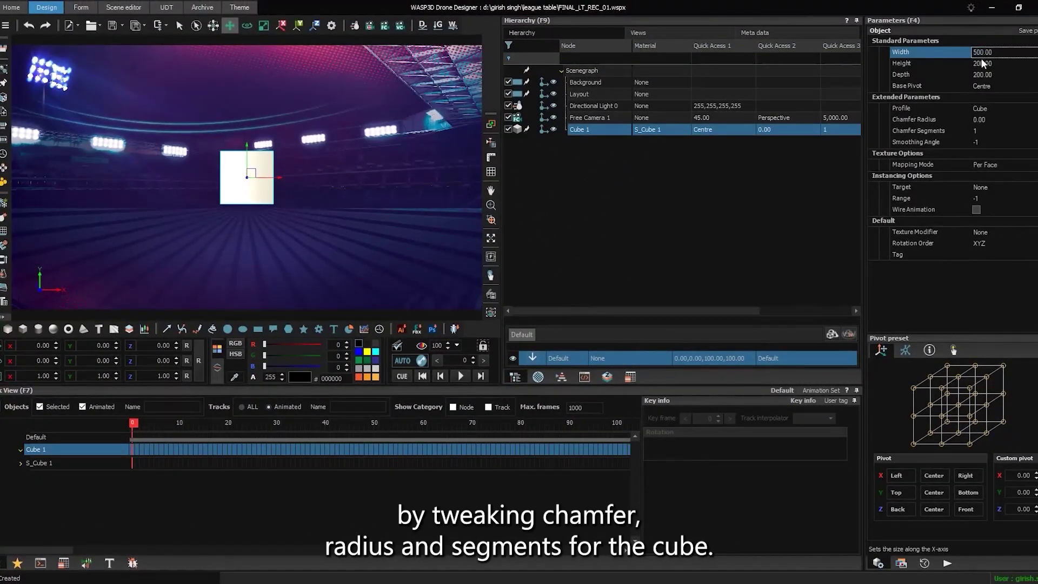
left_click(981, 75)
type("120")
key("Return")
left_click(981, 120)
type("20")
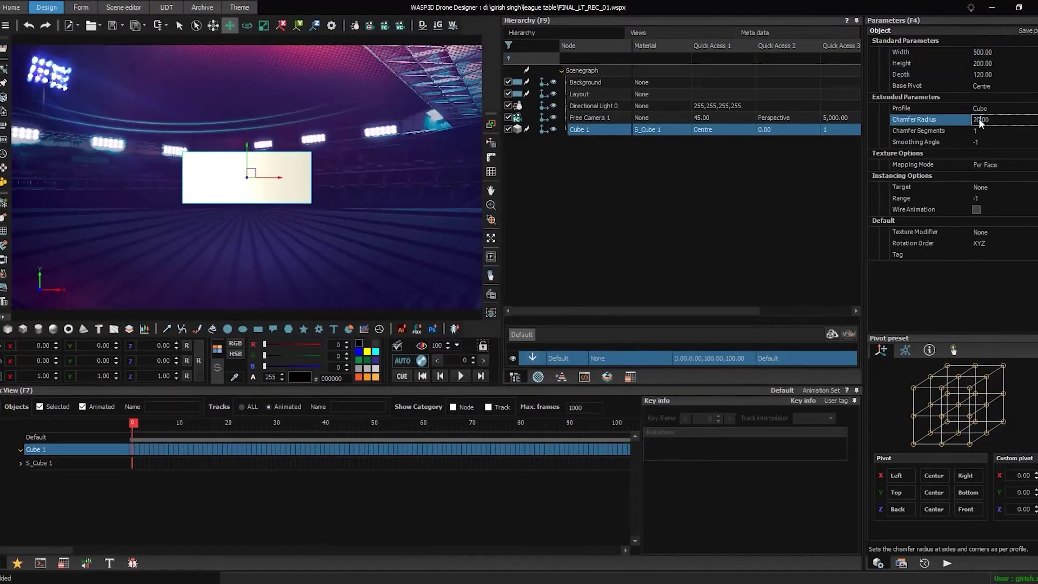
left_click(985, 132)
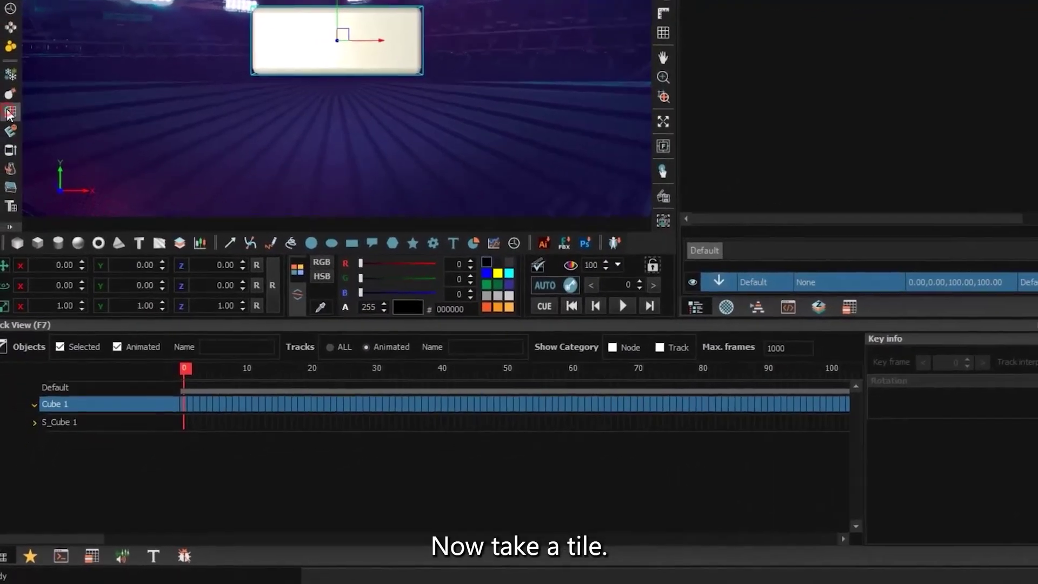
Add a Tile object using Cube 1 as its tiling object, and hide Cube 1
left_click(10, 114)
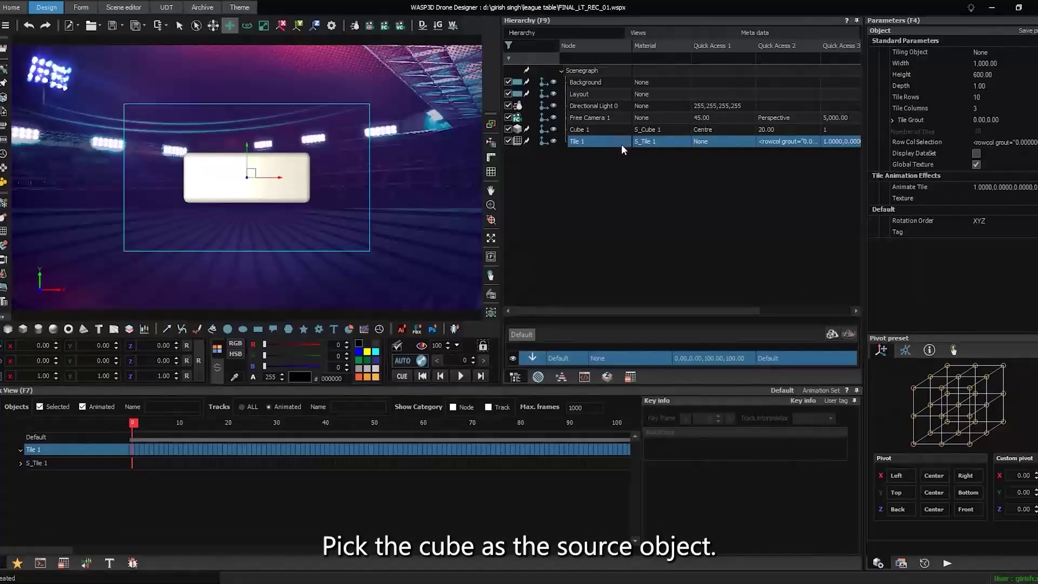
left_click(994, 53)
left_click(876, 85)
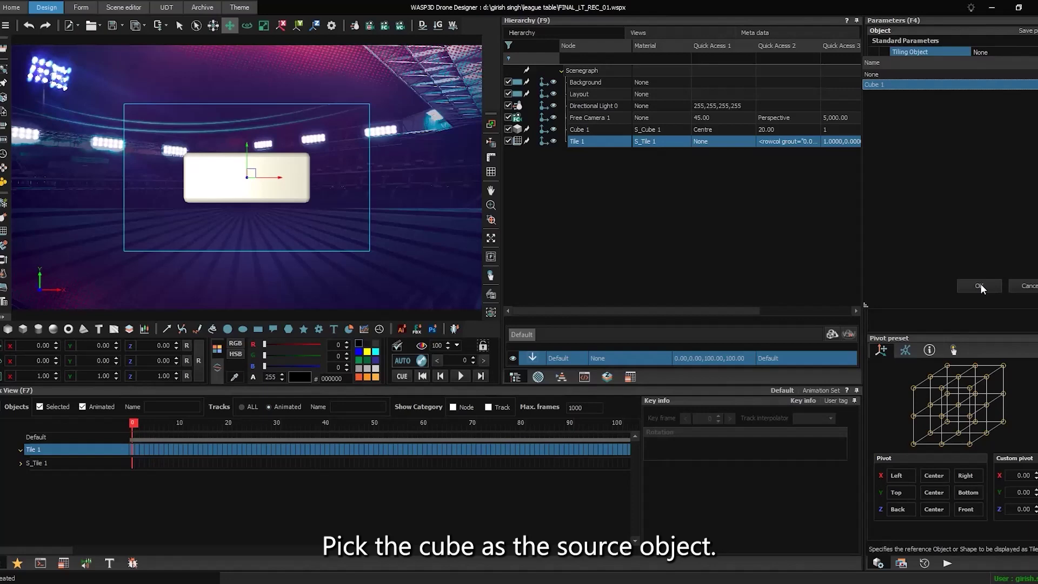
left_click(979, 283)
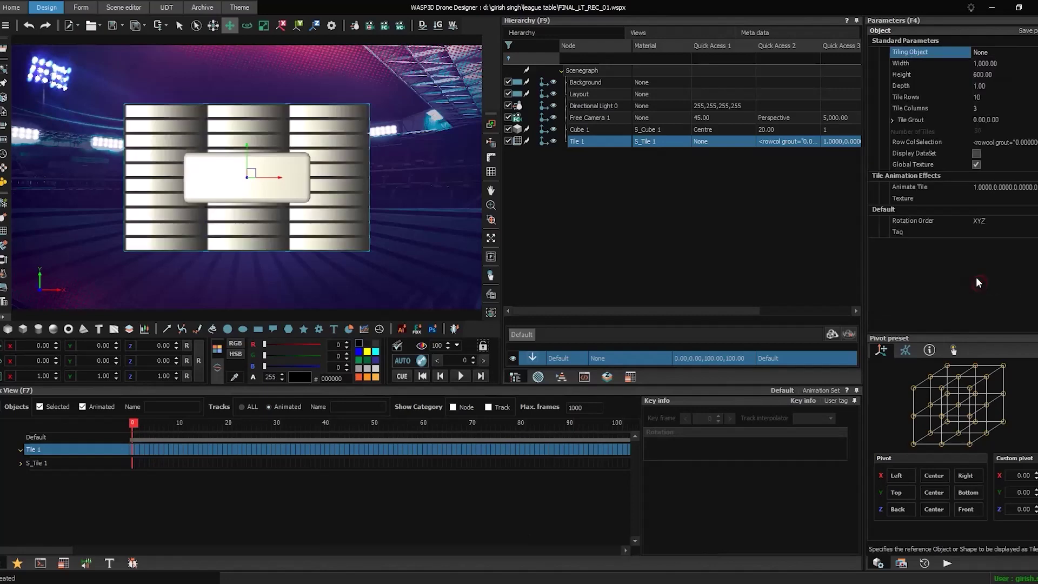
left_click(553, 129)
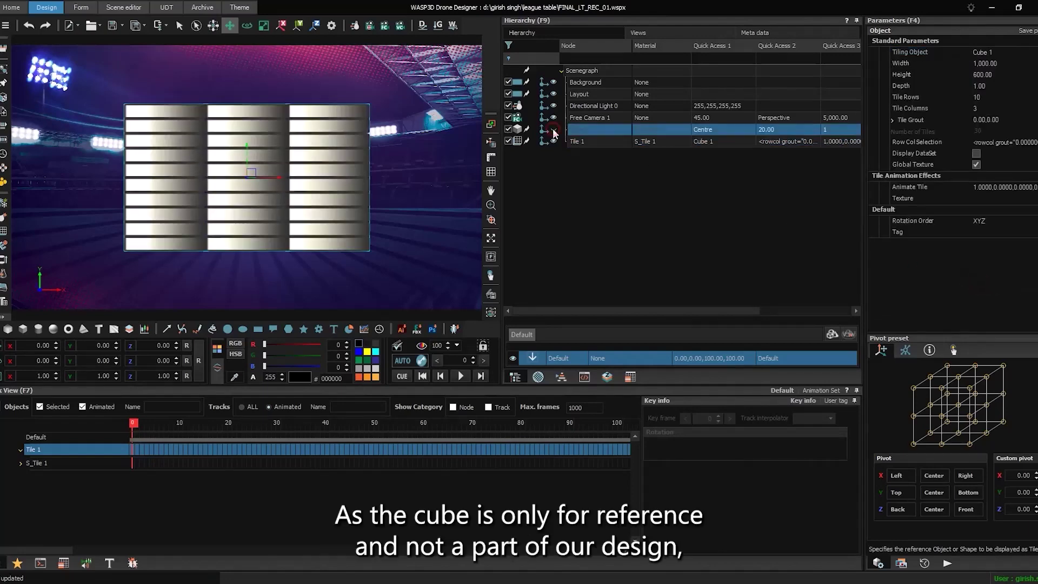
left_click(595, 141)
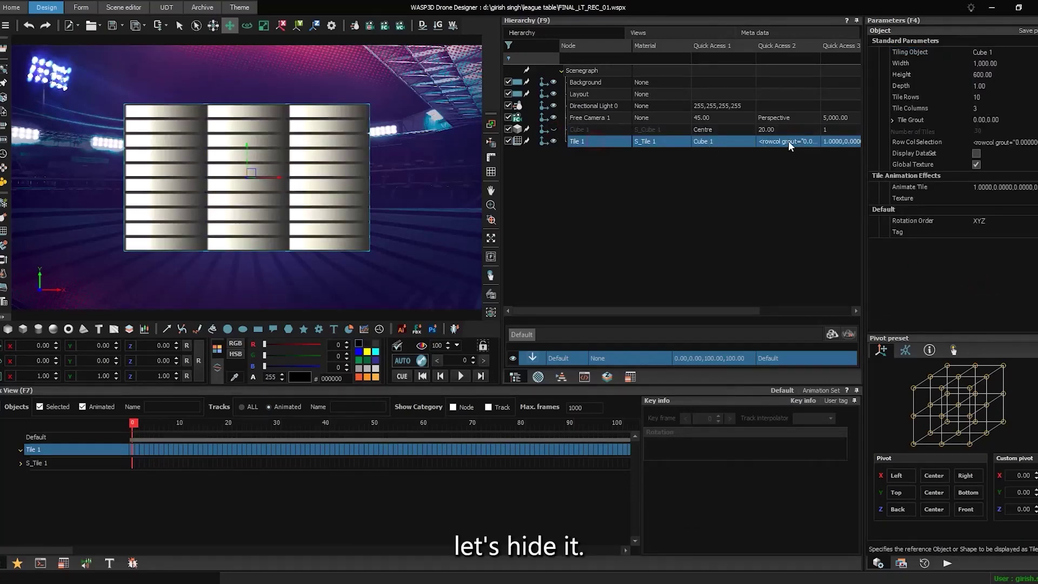
Set the tile grid to height 490, depth 80, 8 columns, and grout X 4, Y 6
left_click(991, 76)
type("490")
key("Return")
left_click(979, 86)
type("80")
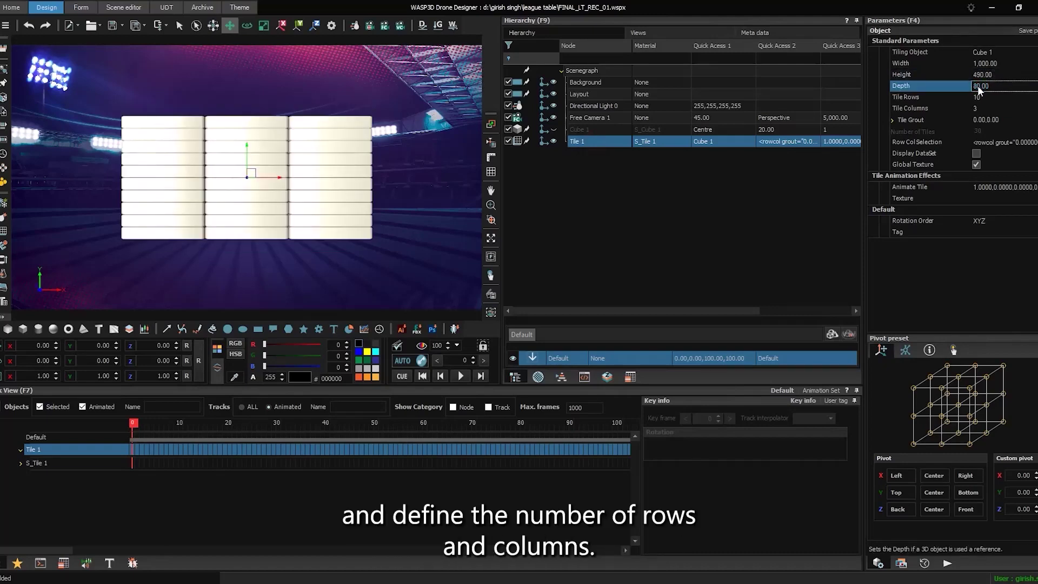
left_click(982, 99)
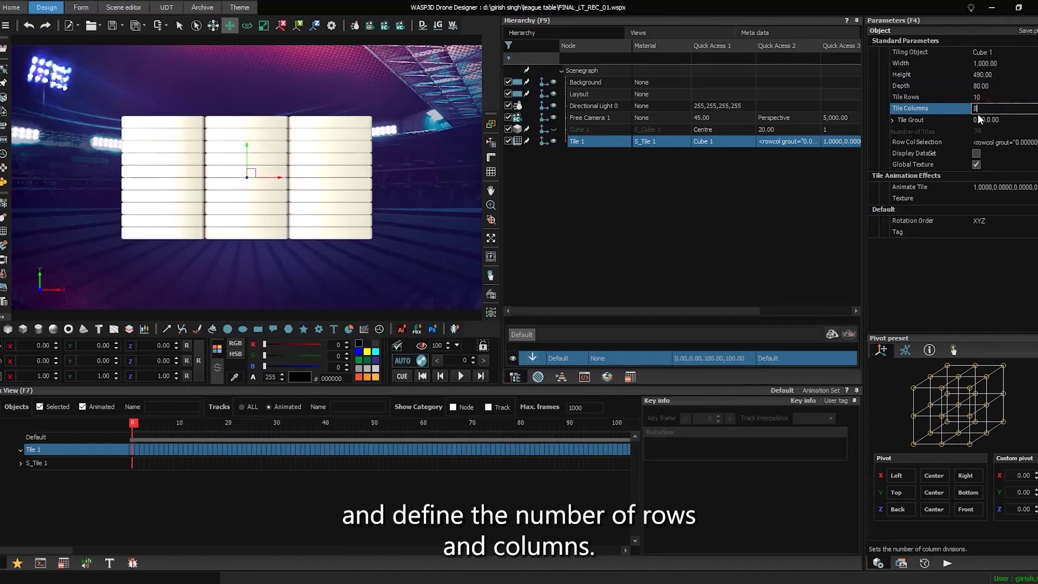
left_click(893, 120)
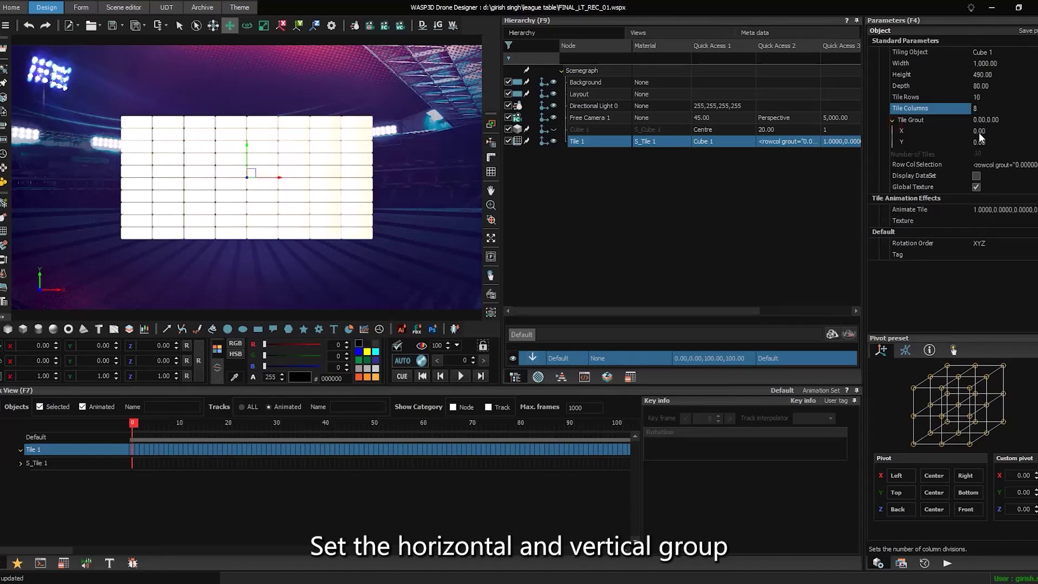
left_click(979, 132)
type("4")
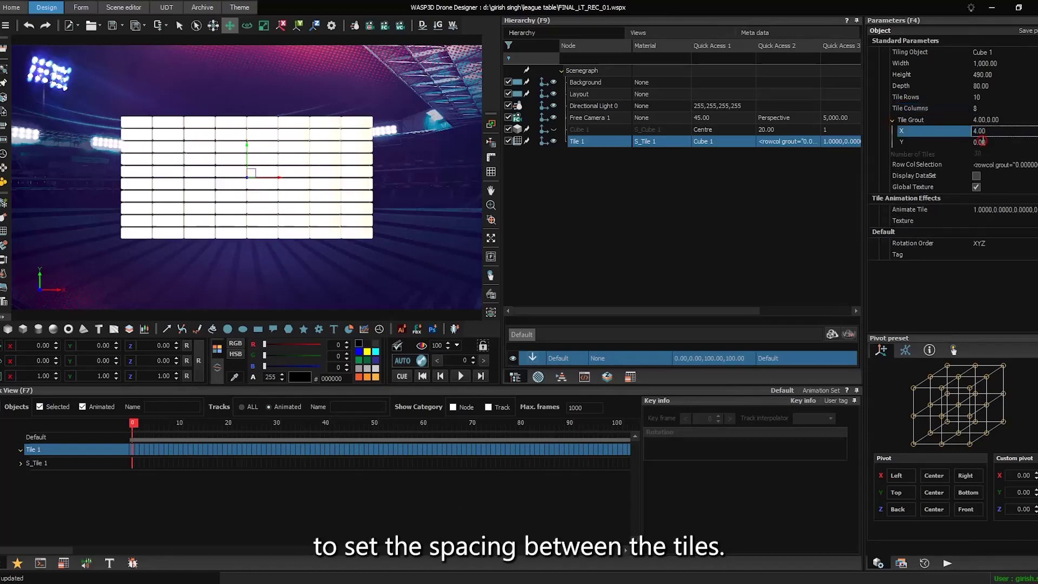
left_click(980, 142)
type("6")
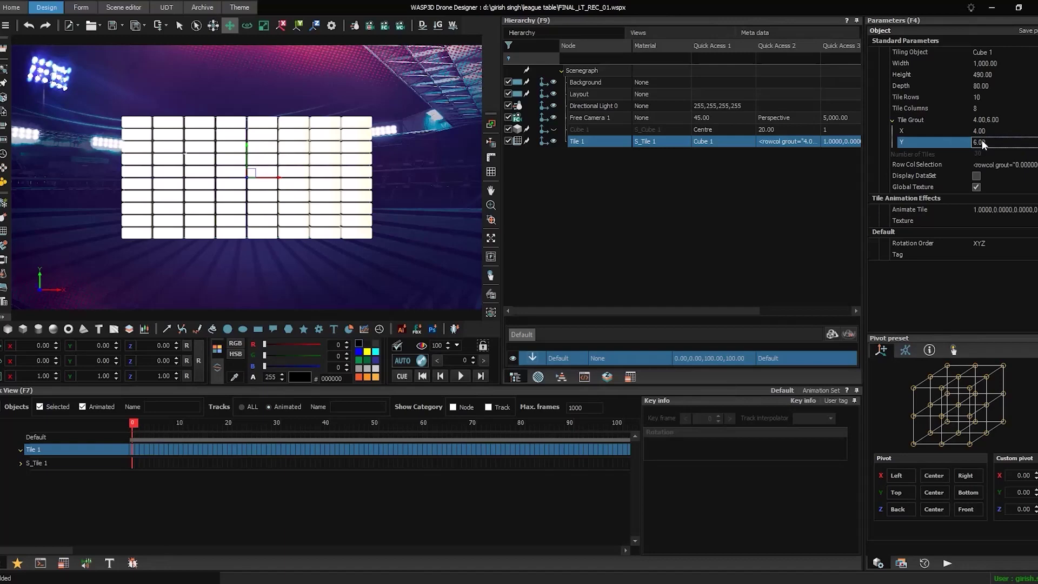
left_click(978, 164)
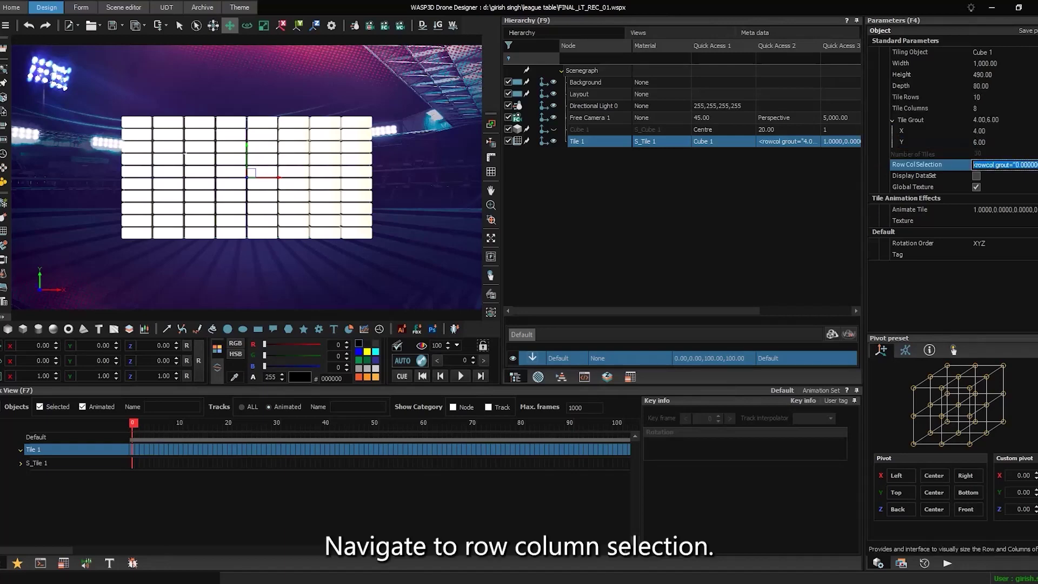
In Row Col Selection, move the six later column dividers to a new position and apply
left_click(1031, 164)
mouse_move(461, 132)
left_mouse_down()
mouse_move(684, 144)
mouse_move(665, 135)
left_mouse_up()
left_click(677, 197)
left_click(740, 197)
left_click(801, 197)
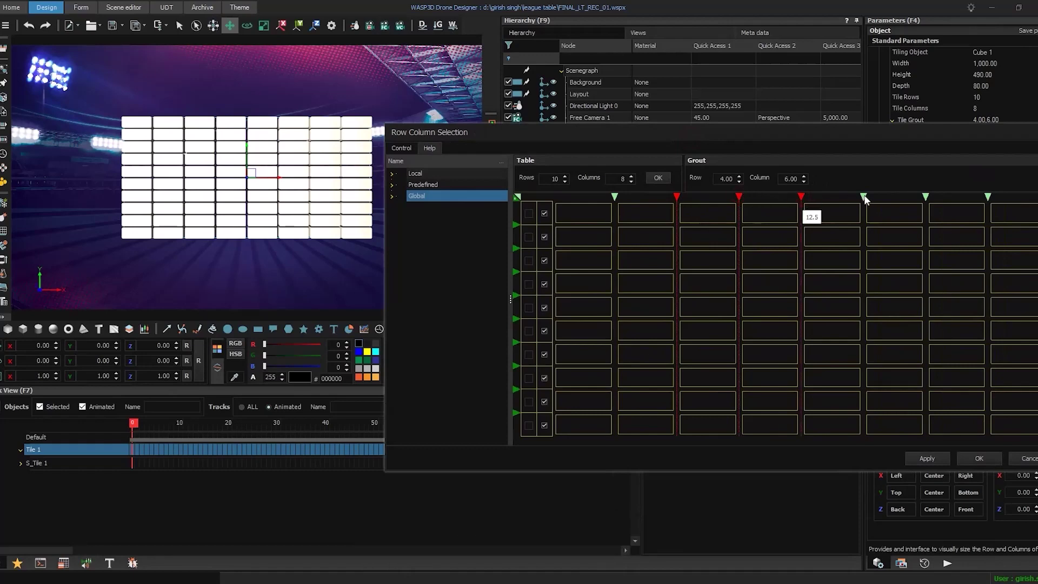
left_click(864, 196)
left_click(926, 196)
left_click(988, 196)
right_click(987, 196)
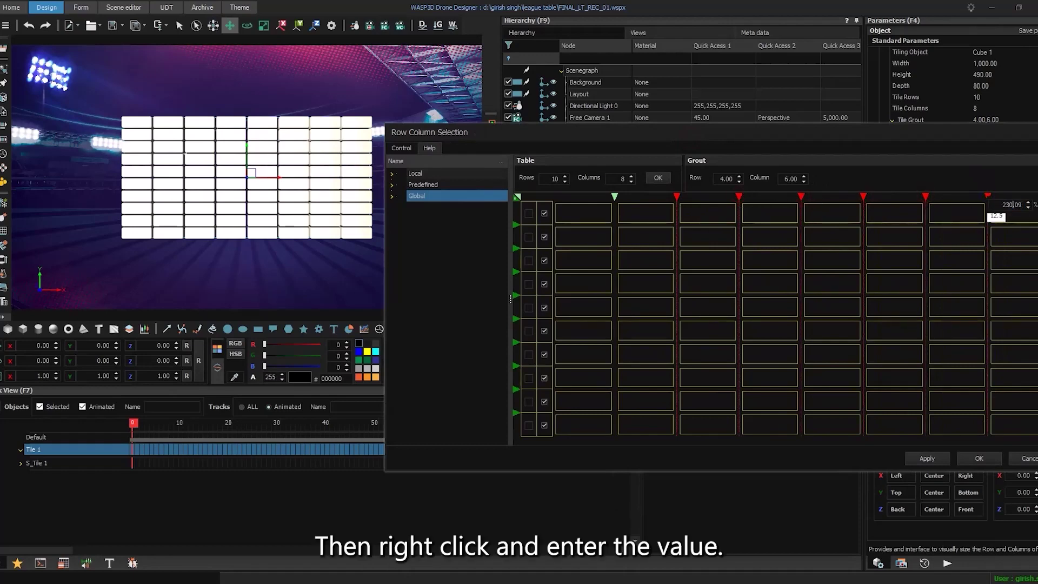
key("Return")
left_click(929, 458)
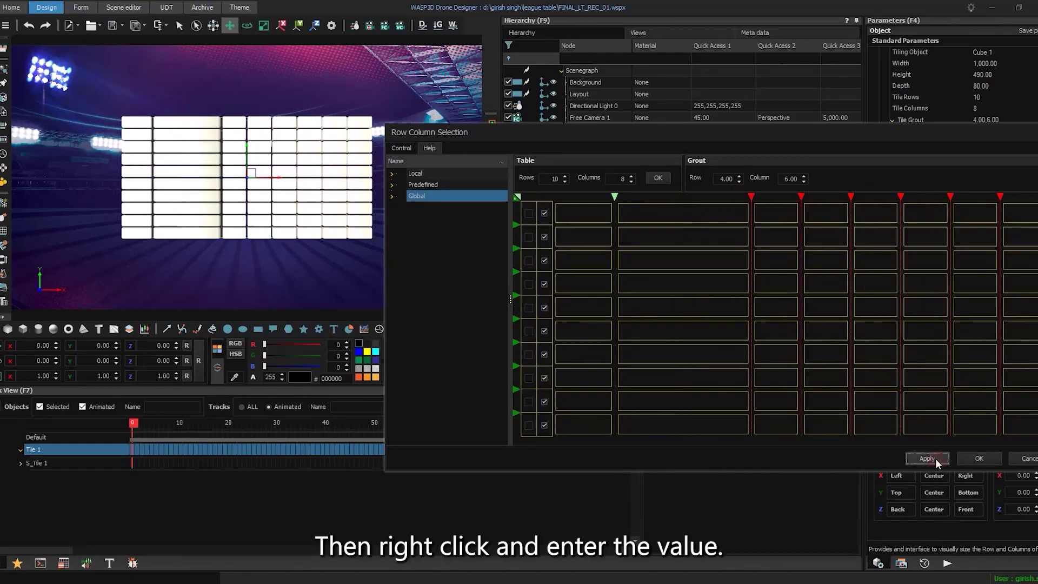
Enter a new position value for the first column divider
left_click(613, 197)
right_click(613, 198)
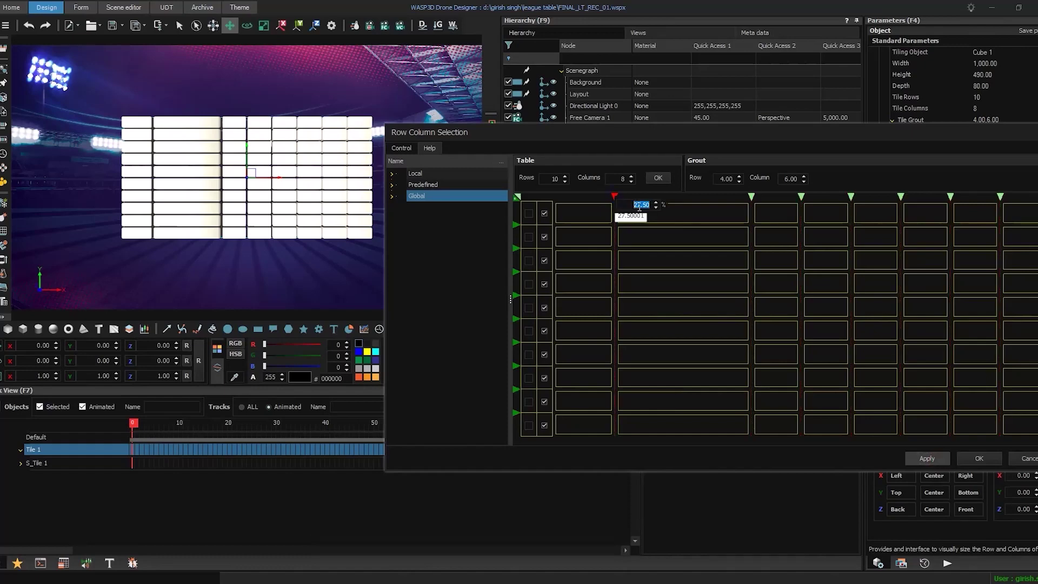
key("Return")
Colour row 1 pink and row 2 crimson using the colour picker's hex field
left_click(525, 213)
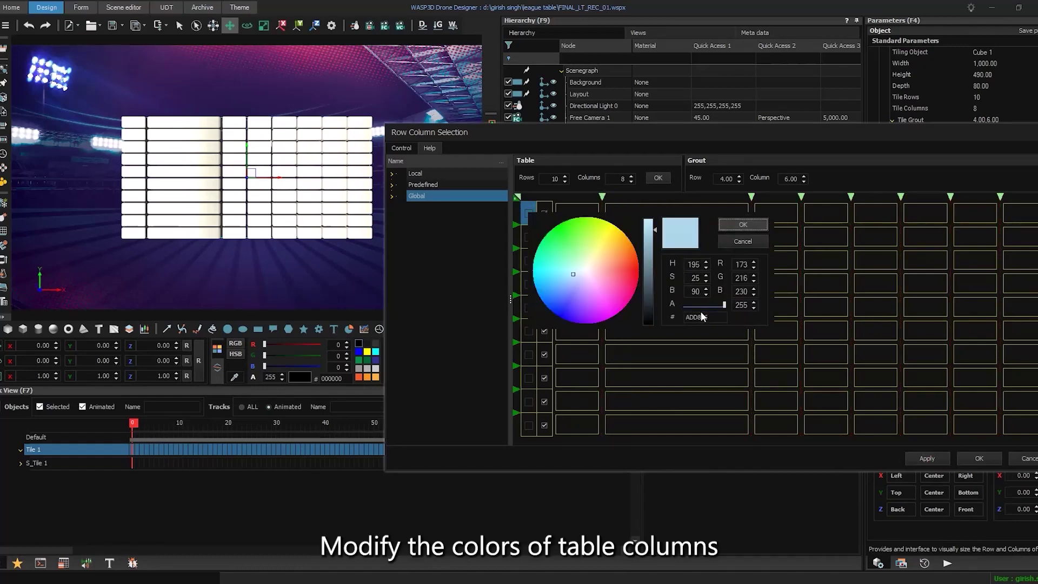
left_click_drag(711, 317, 688, 316)
type("FF12")
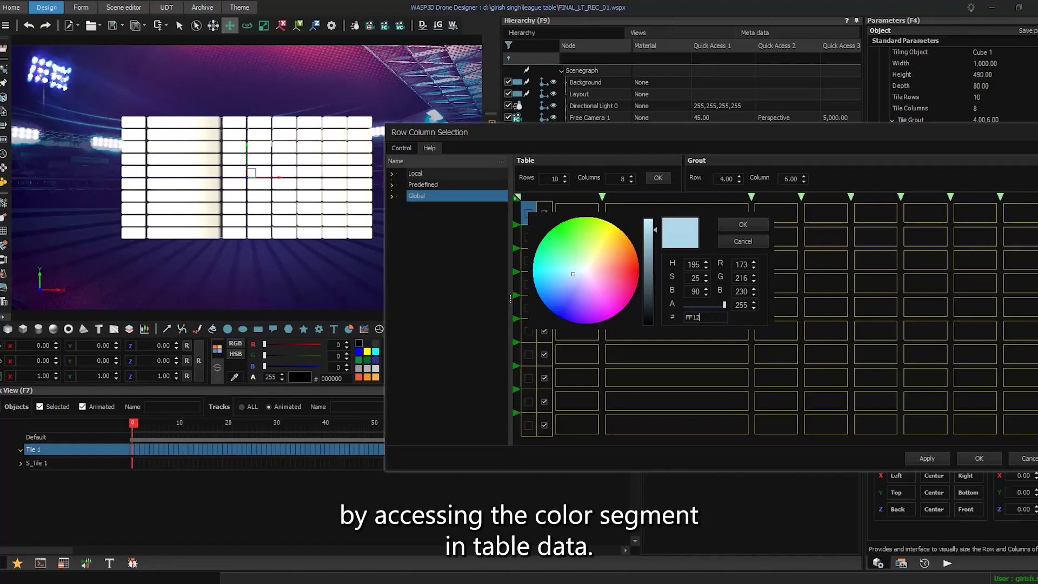
type("0")
left_click(743, 225)
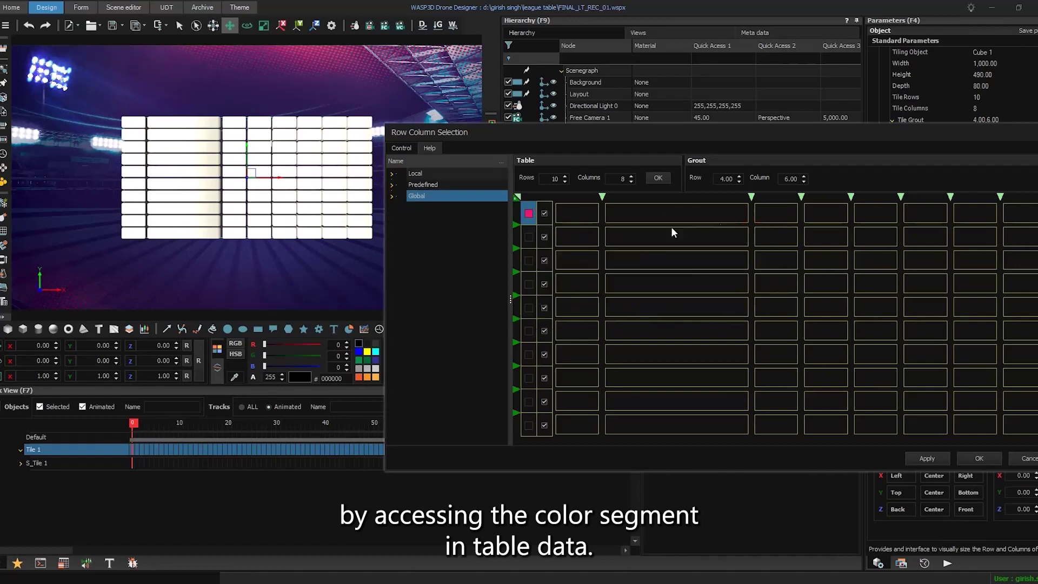
left_click(529, 238)
type("B")
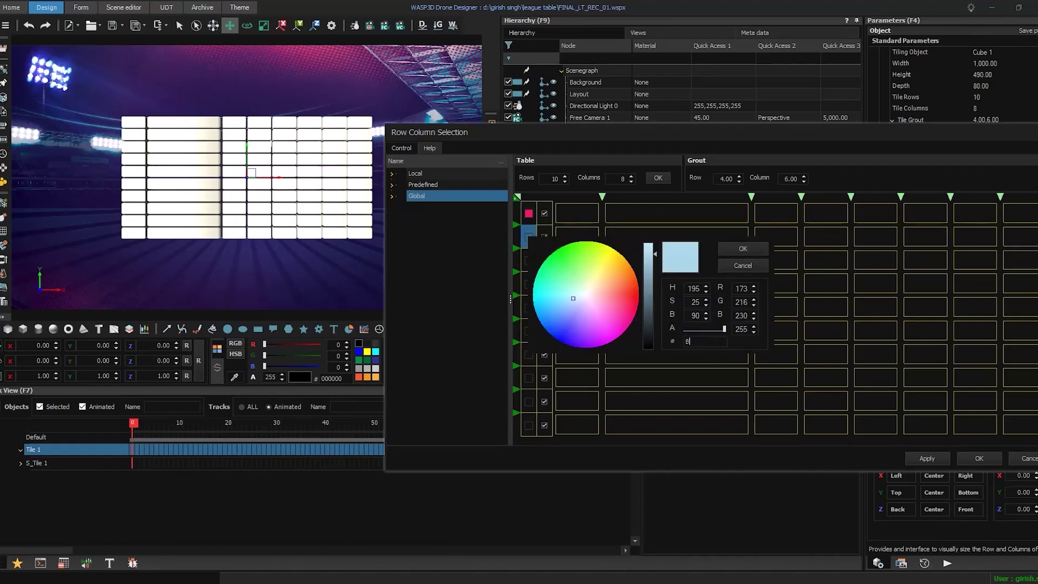
type("20040")
left_click(743, 248)
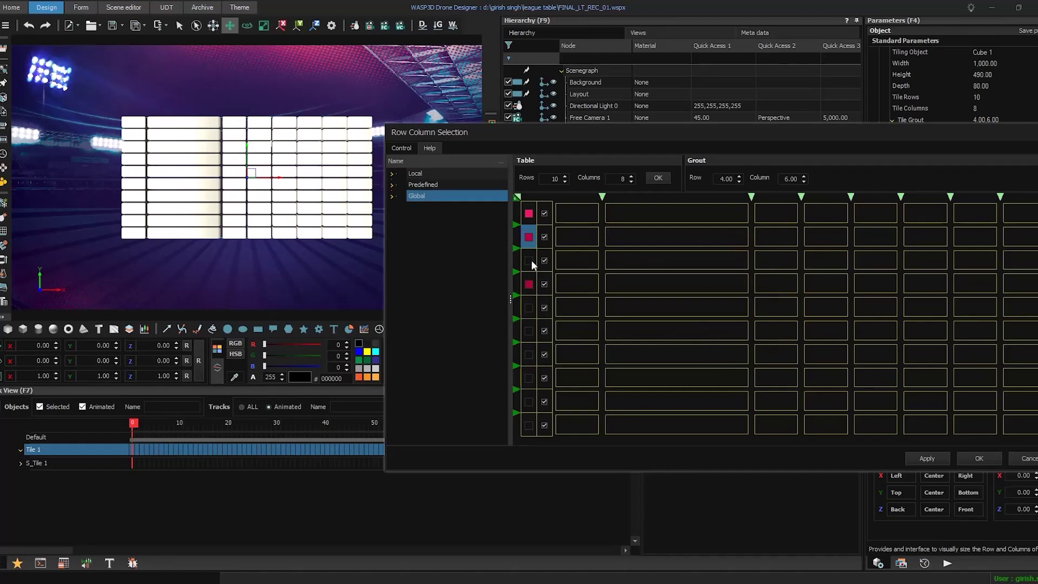
Alternate pink and crimson across rows 3 and 5 through 10
left_click(529, 260)
left_click(528, 306)
left_click(528, 330)
left_click(528, 354)
left_click(529, 379)
left_click(528, 402)
left_click(528, 425)
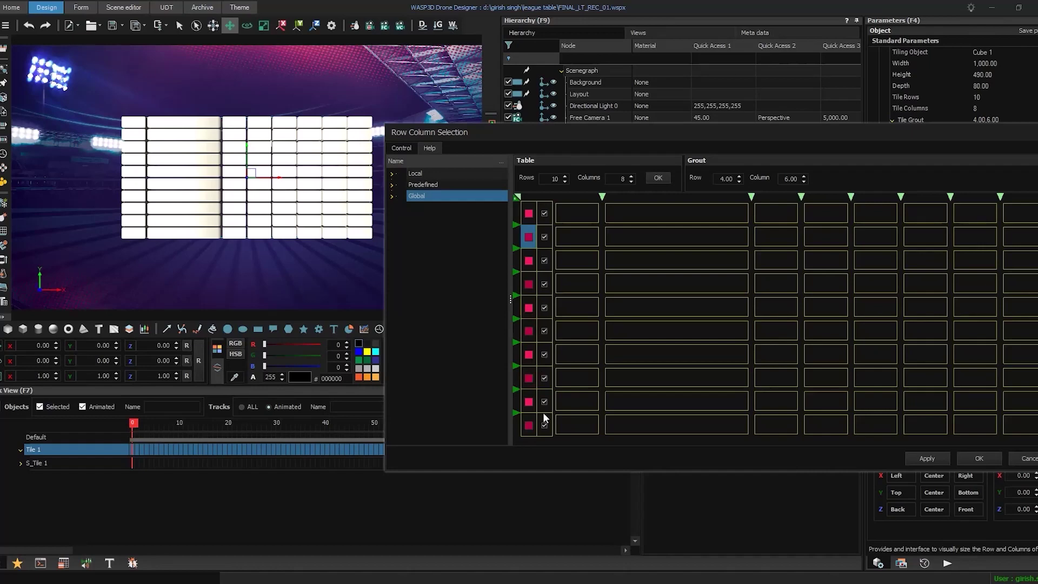
Fuse column 1 with column 2 in every row, then apply and close Row Column Selection
right_click(595, 218)
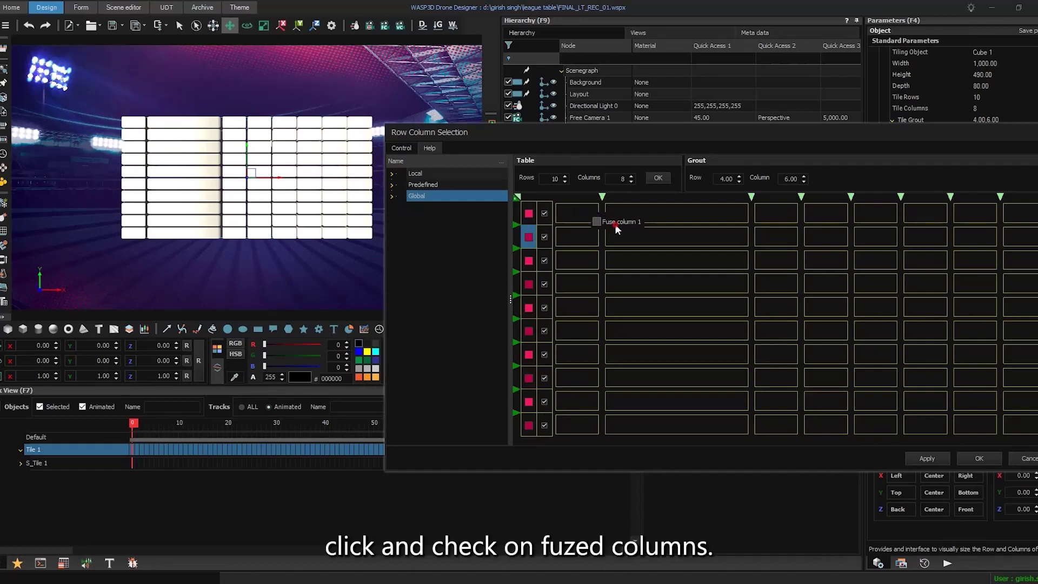
left_click(604, 222)
left_click(930, 458)
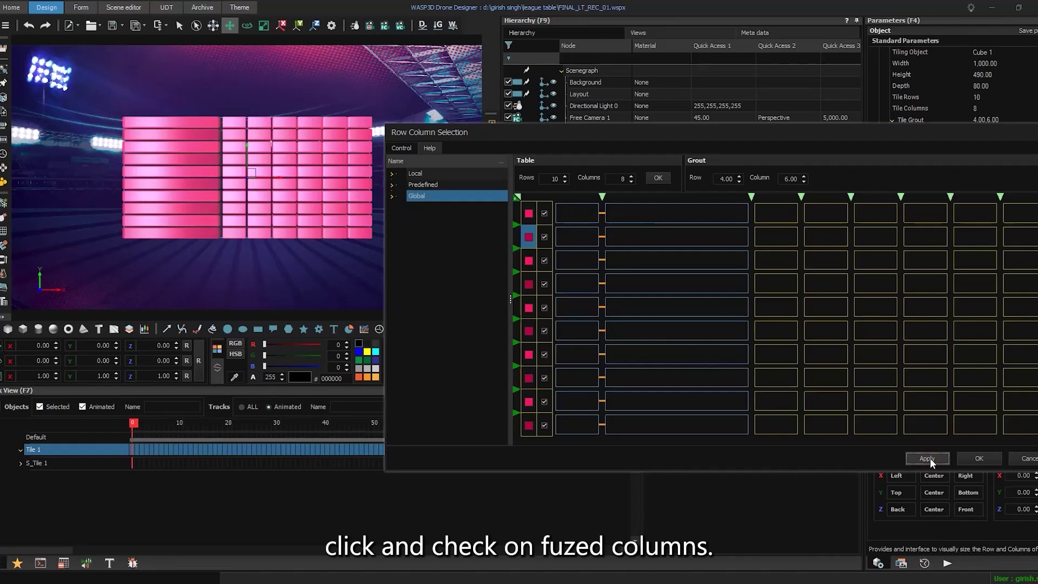
left_click(983, 456)
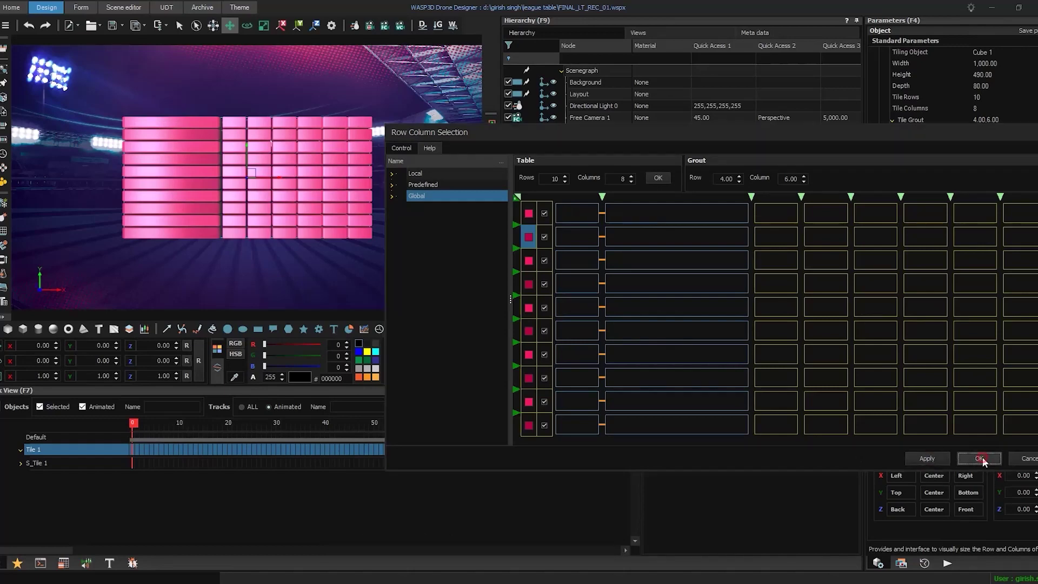
key("F5")
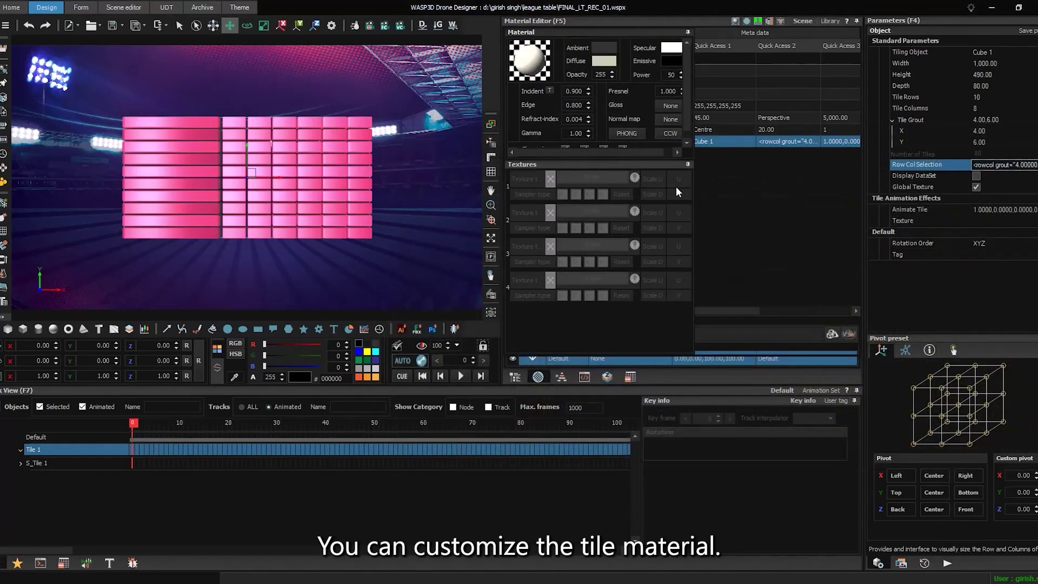
left_click(797, 178)
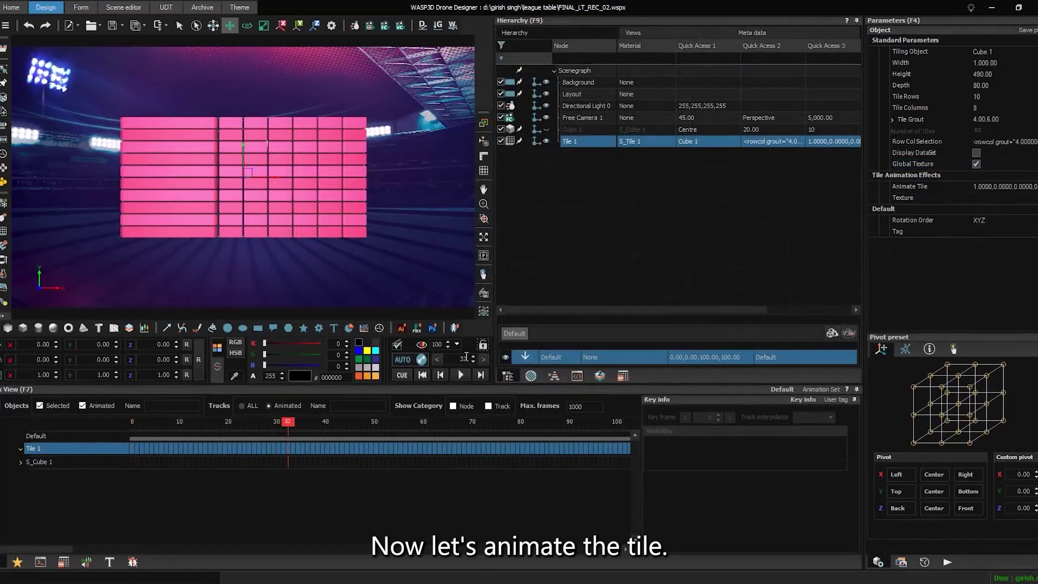
With AUTO key on, key the tile wall's visibility, position and rotation at frame 40
left_click(328, 422)
left_click(403, 359)
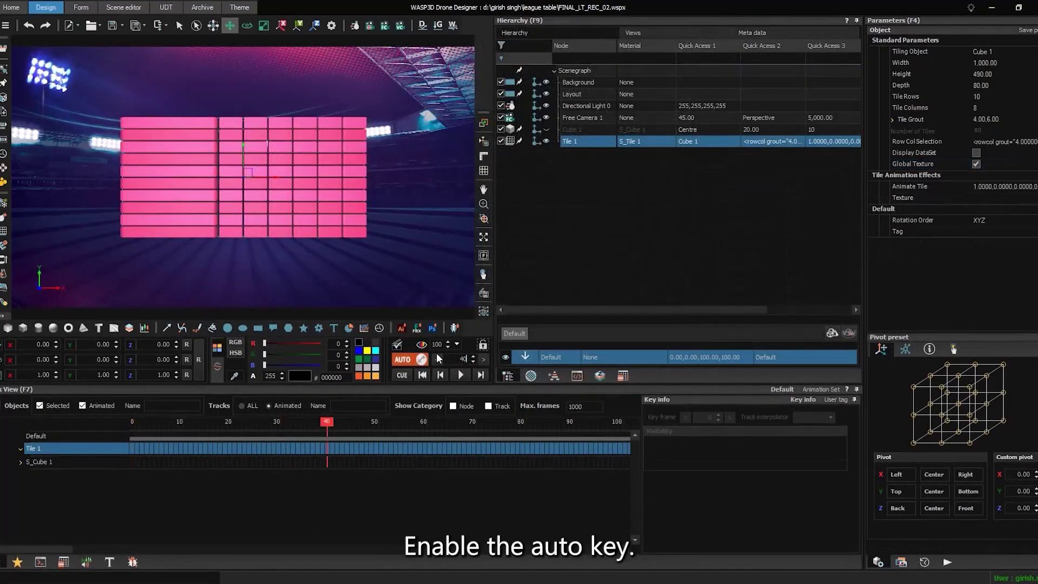
left_click(423, 345)
left_click(422, 344)
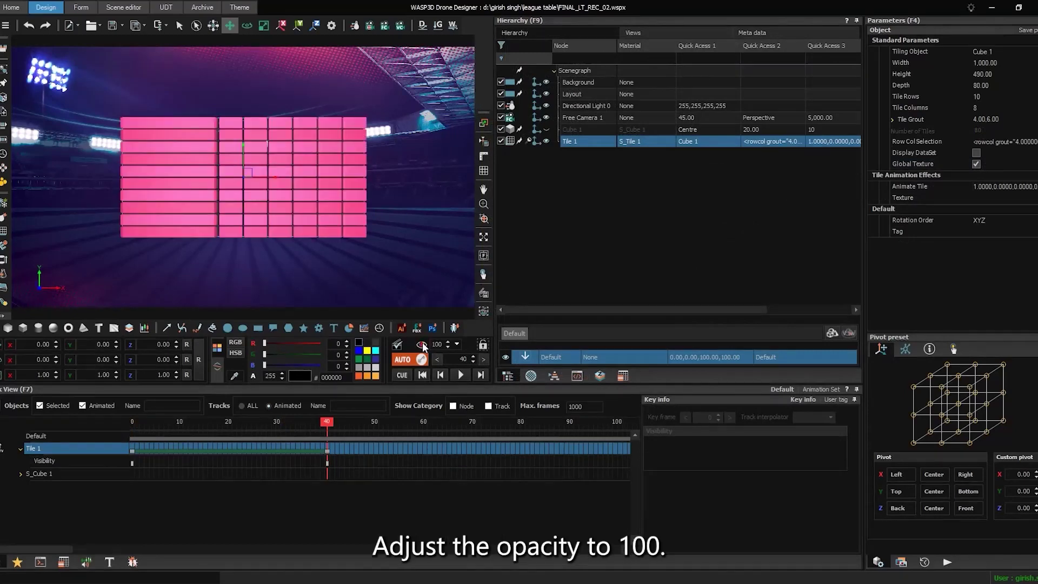
left_click(166, 344)
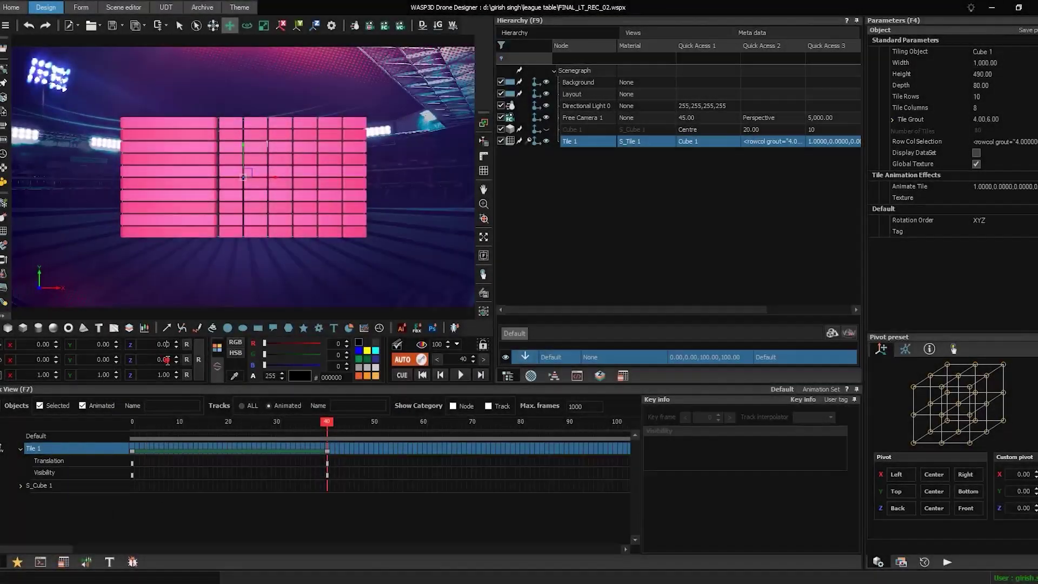
At frame 0, set the wall's position Z 120, Y -120 and rotation X 150
double_click(460, 359)
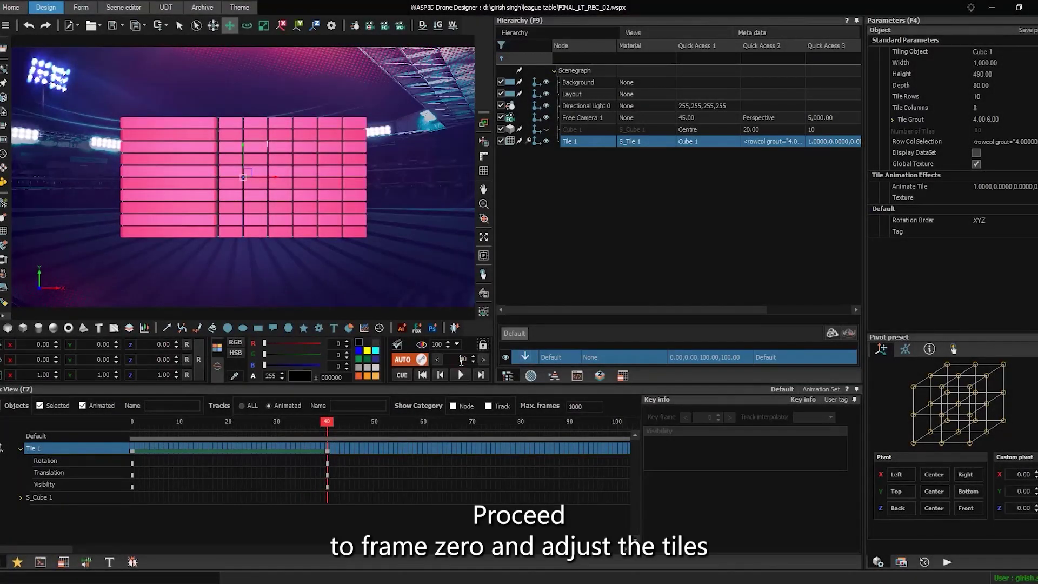
type("0")
key("Return")
double_click(167, 344)
type("120")
key("Return")
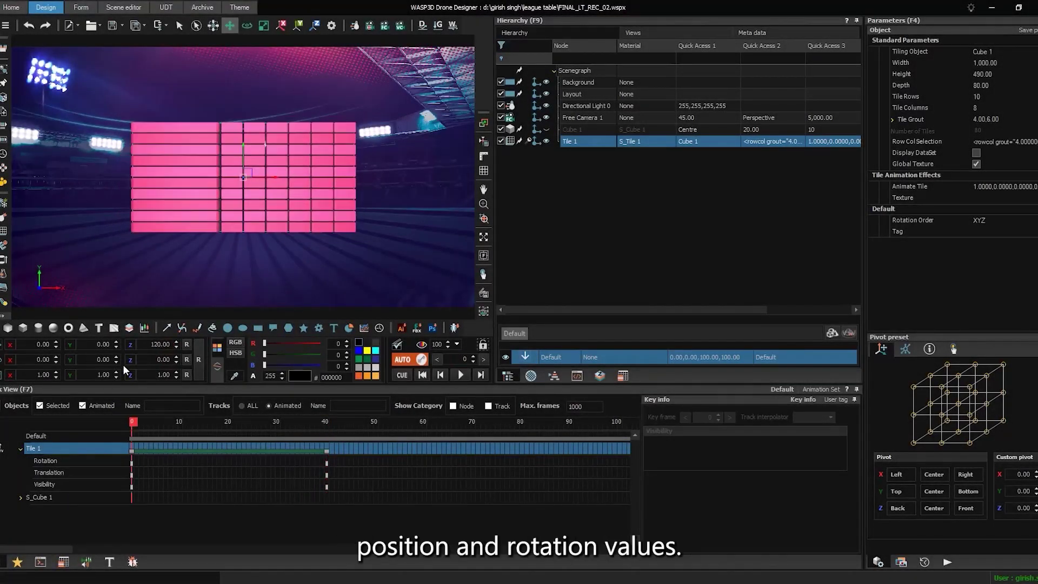
double_click(103, 344)
type("-100")
key("Return")
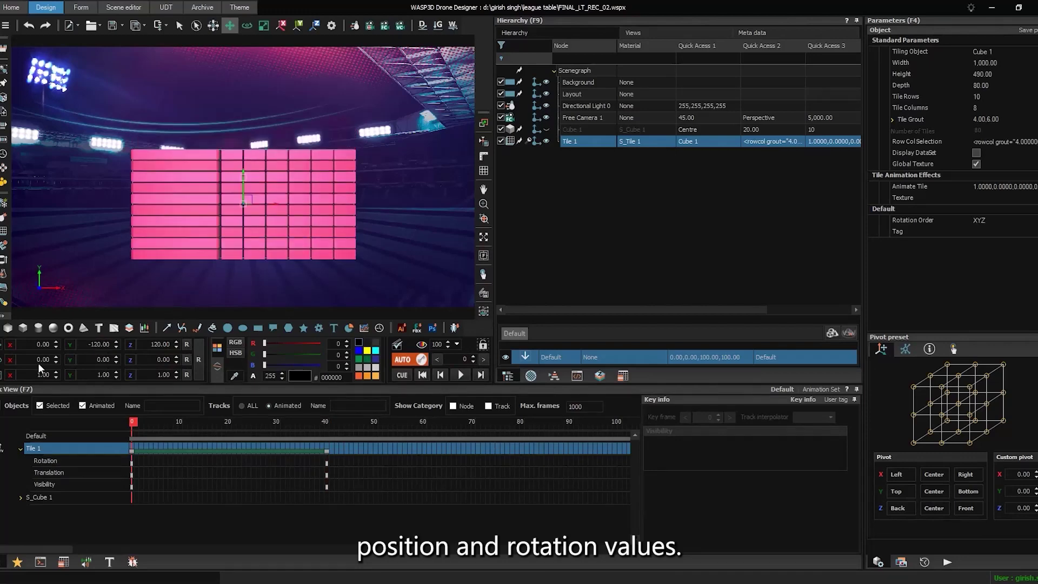
double_click(43, 360)
type("150")
key("Return")
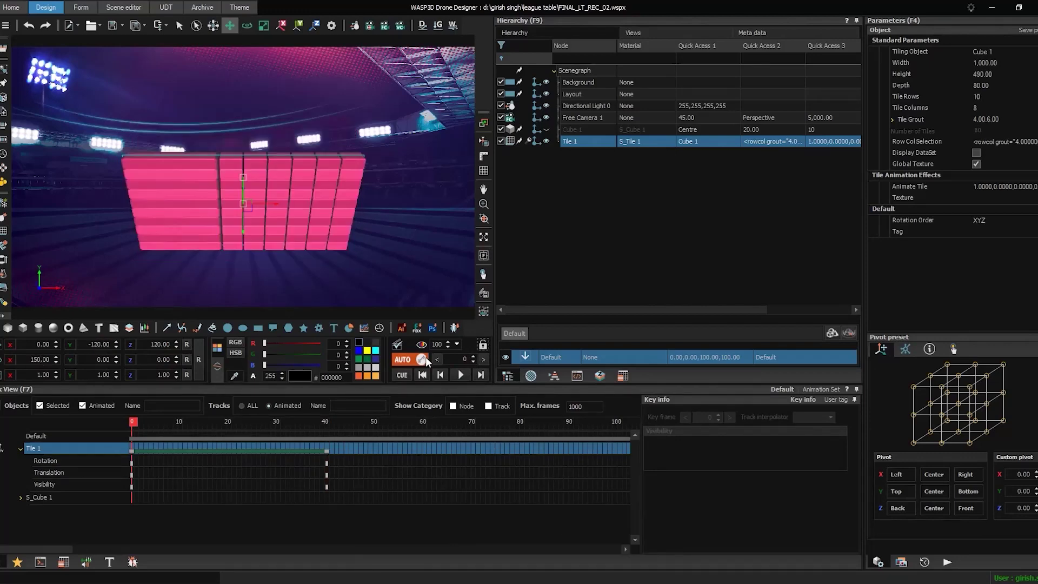
At frame 0, hide the wall and set Animate Tile to Transform local with an overlap value
left_click(423, 344)
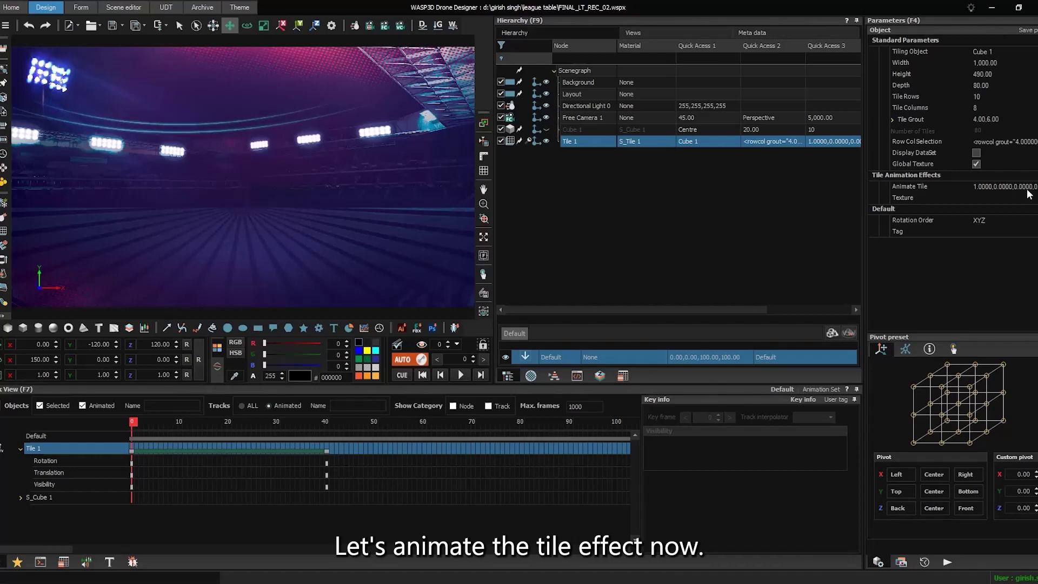
left_click(998, 186)
left_click(1029, 187)
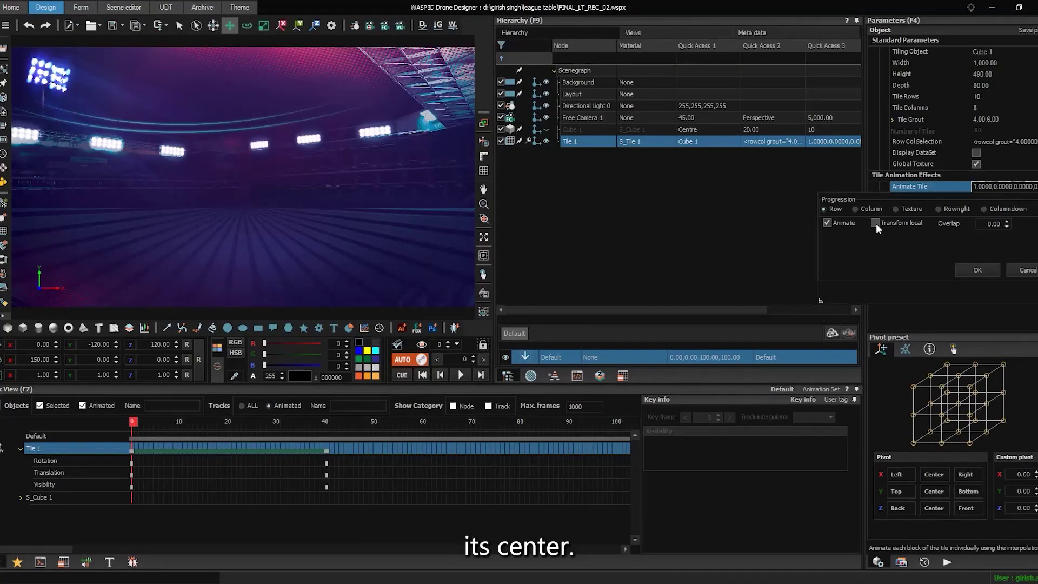
left_click(877, 224)
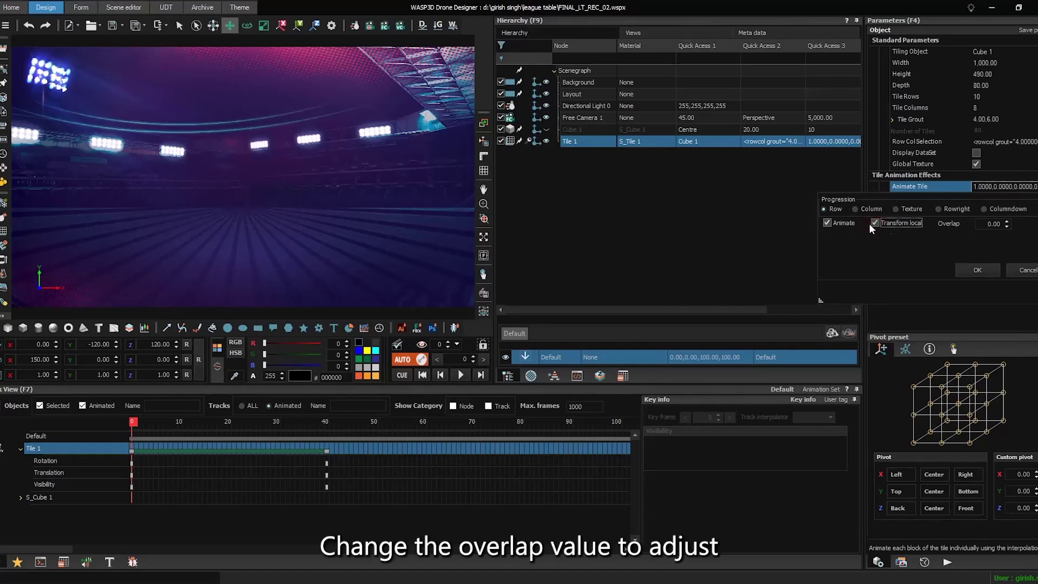
left_click(995, 223)
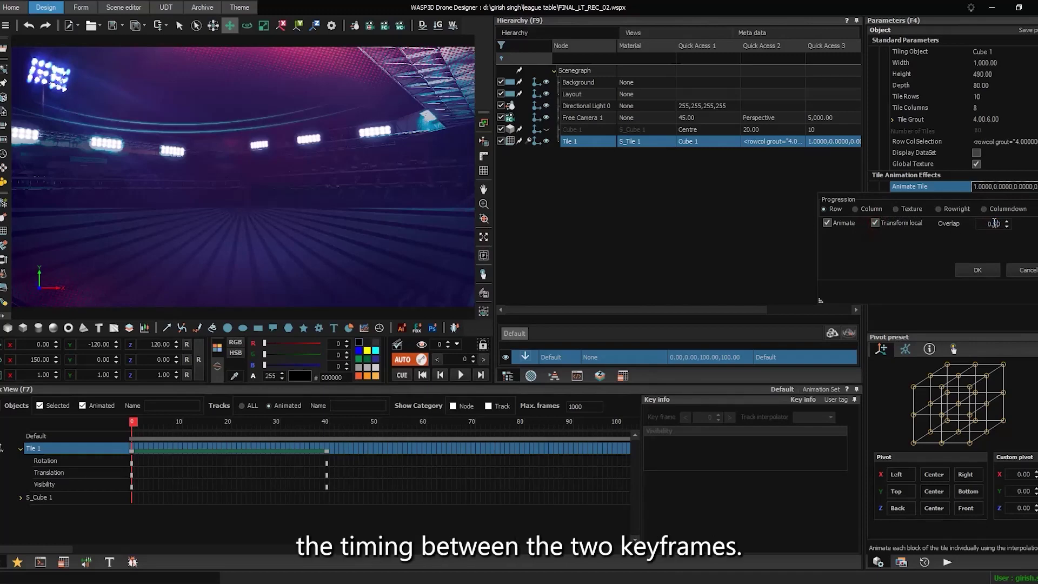
left_click(977, 265)
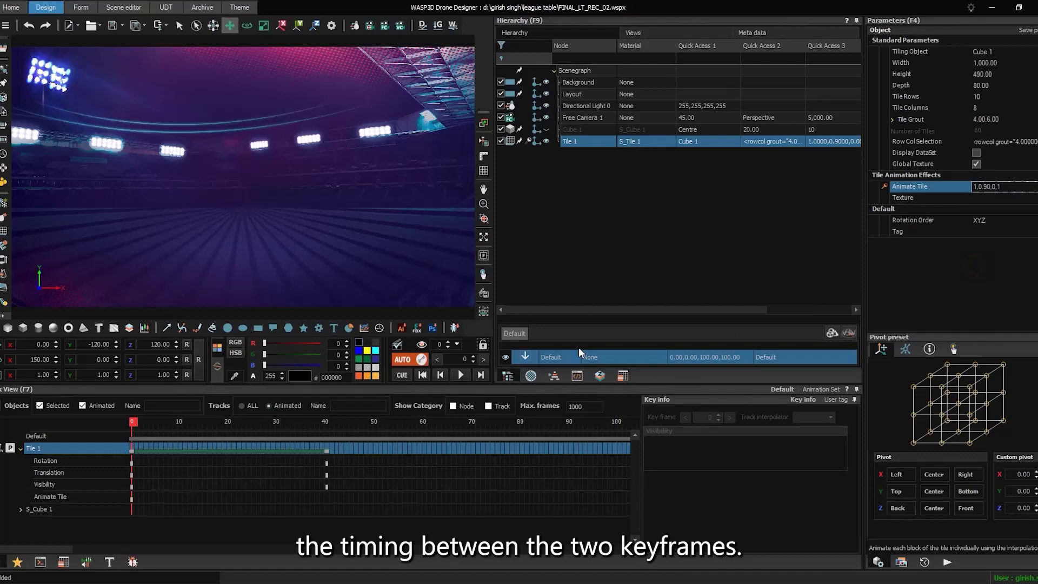
type("40")
Key a 0.90 tile overlap at frame 40, turn off AUTO, and preview the animation
key("Return")
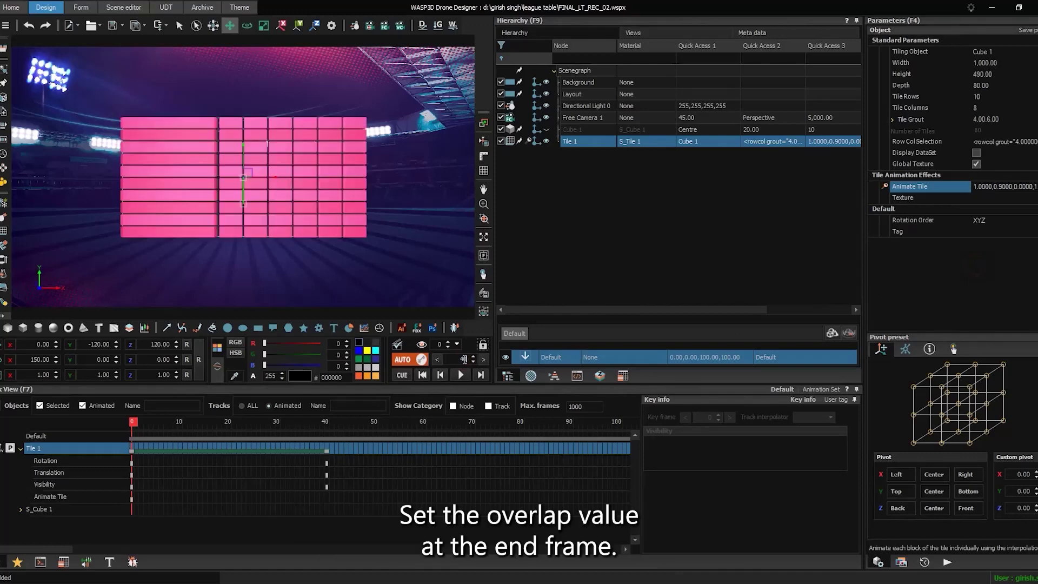
left_click(1006, 187)
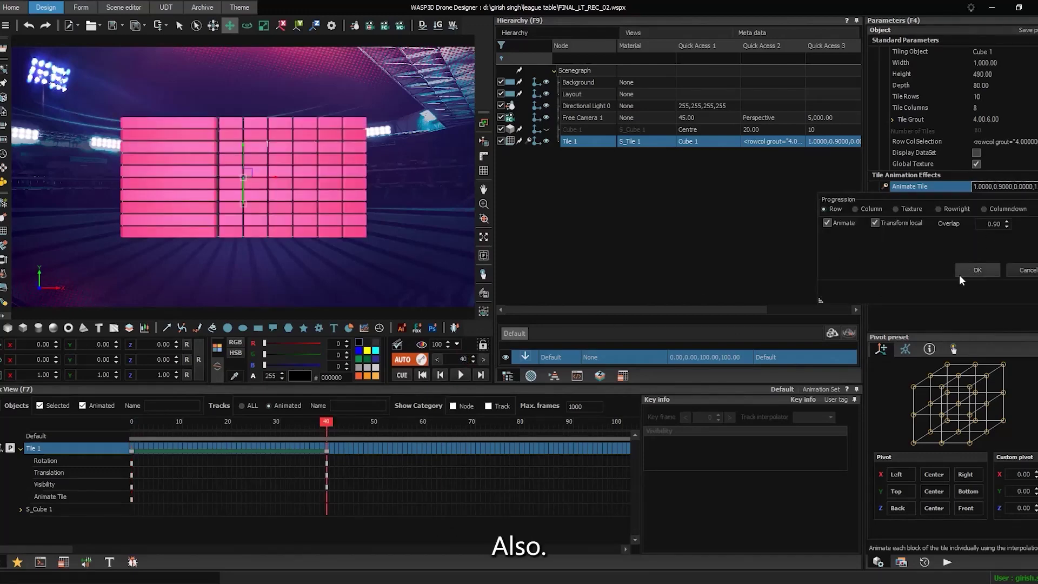
left_click(975, 270)
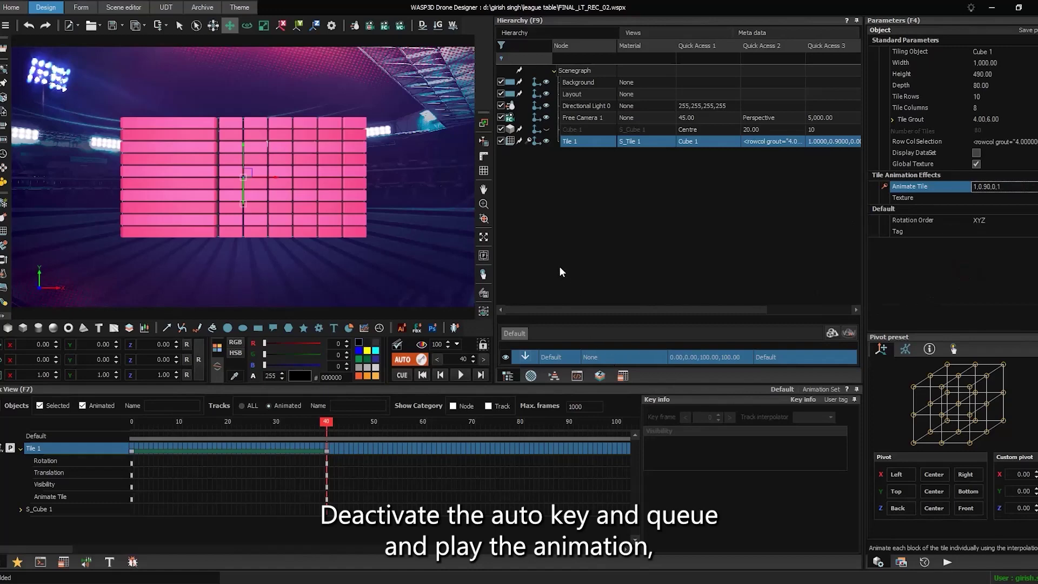
key("a")
key("space")
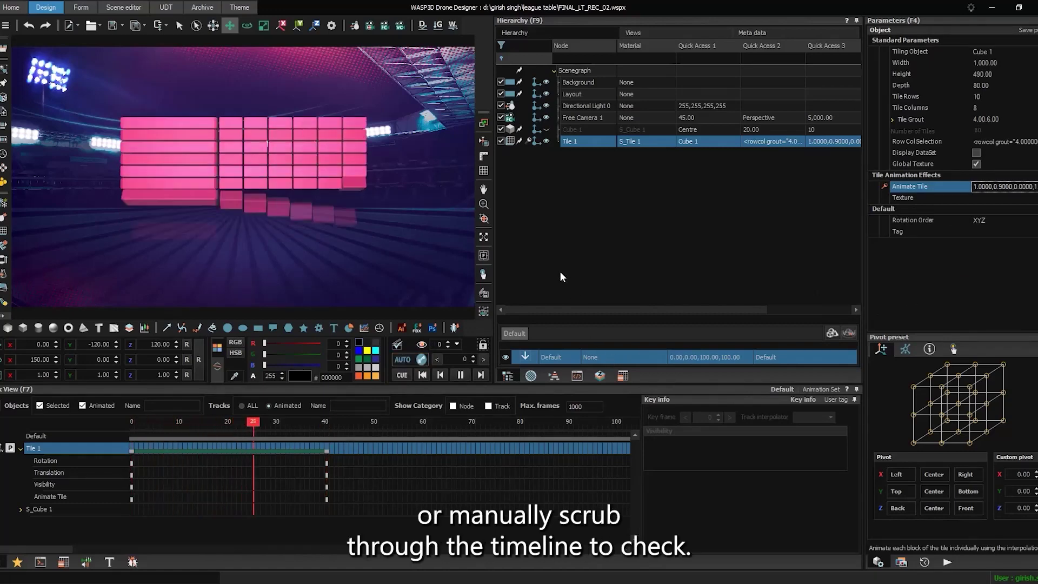
key("space")
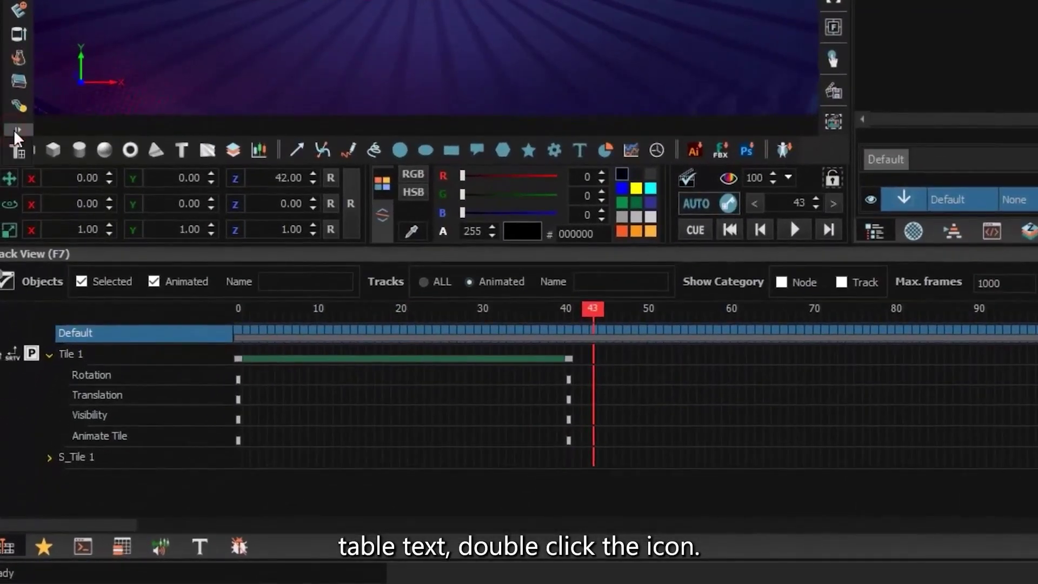
Create a Table Text object and set its Source Object to Tile 1
double_click(15, 134)
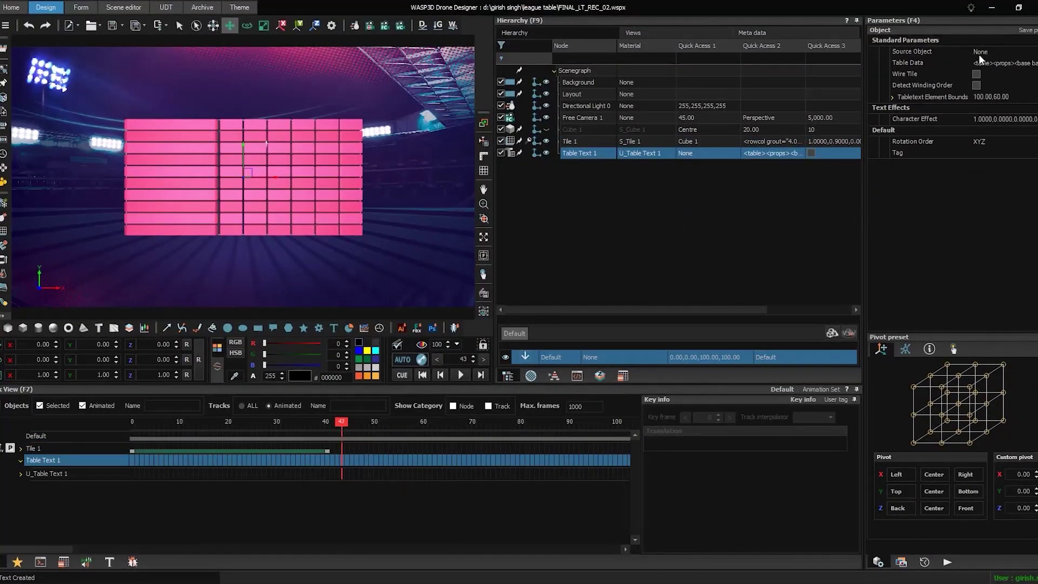
left_click(979, 54)
left_click(910, 90)
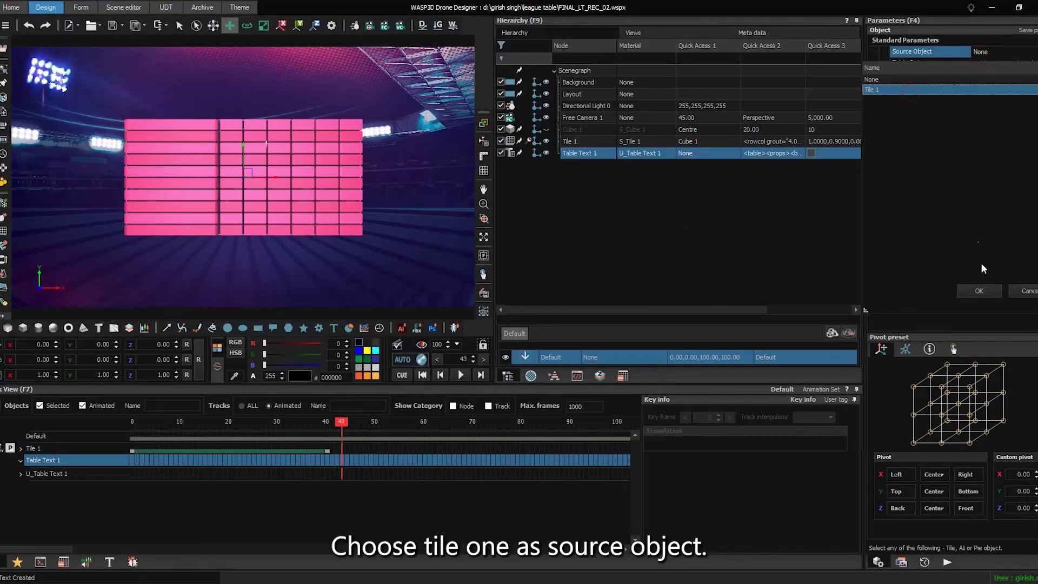
left_click(980, 292)
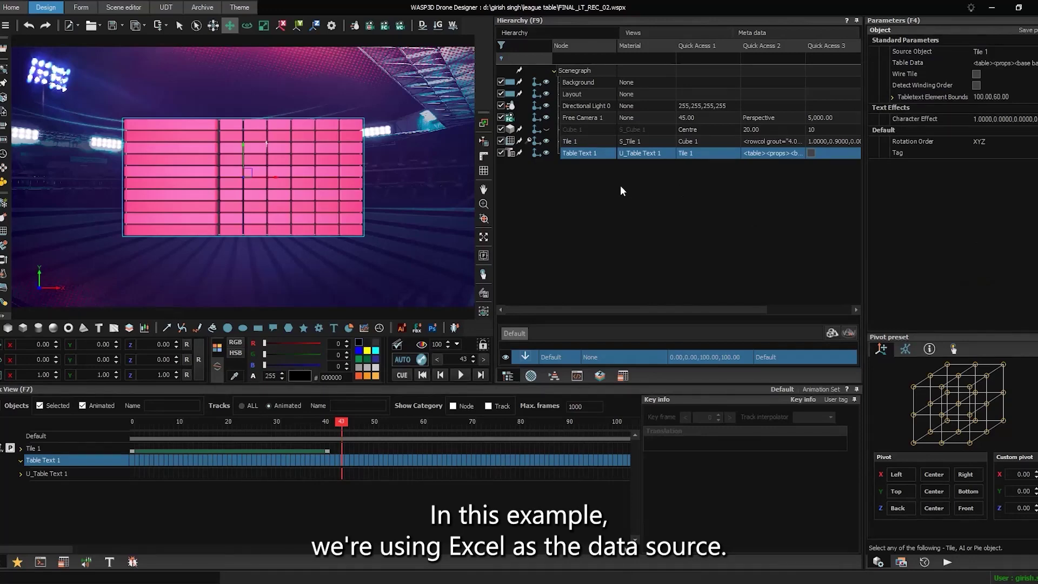
Show the Variable Sheet with F8 and open its Data provider list
key("F8")
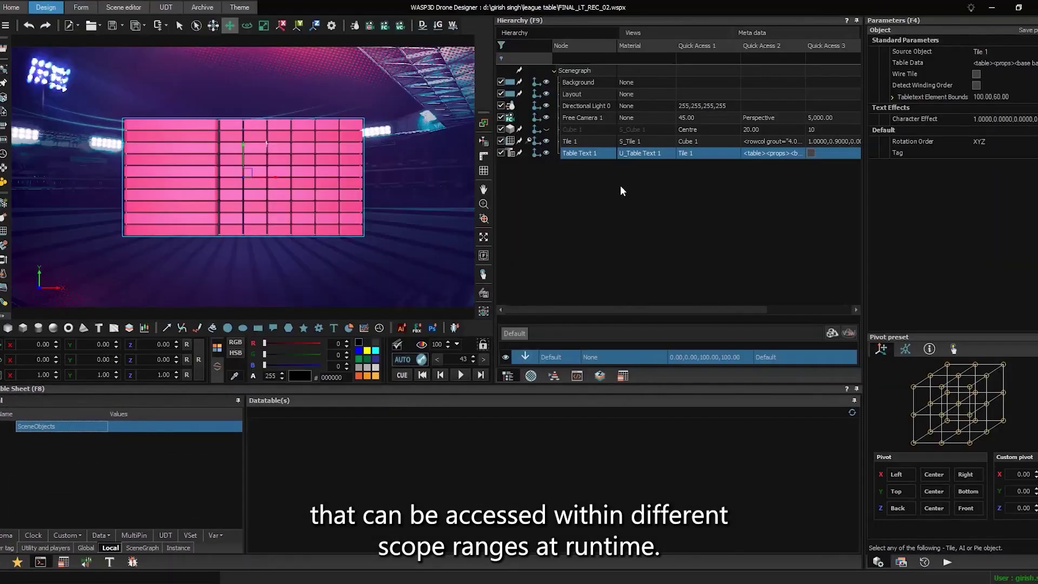
left_click(96, 539)
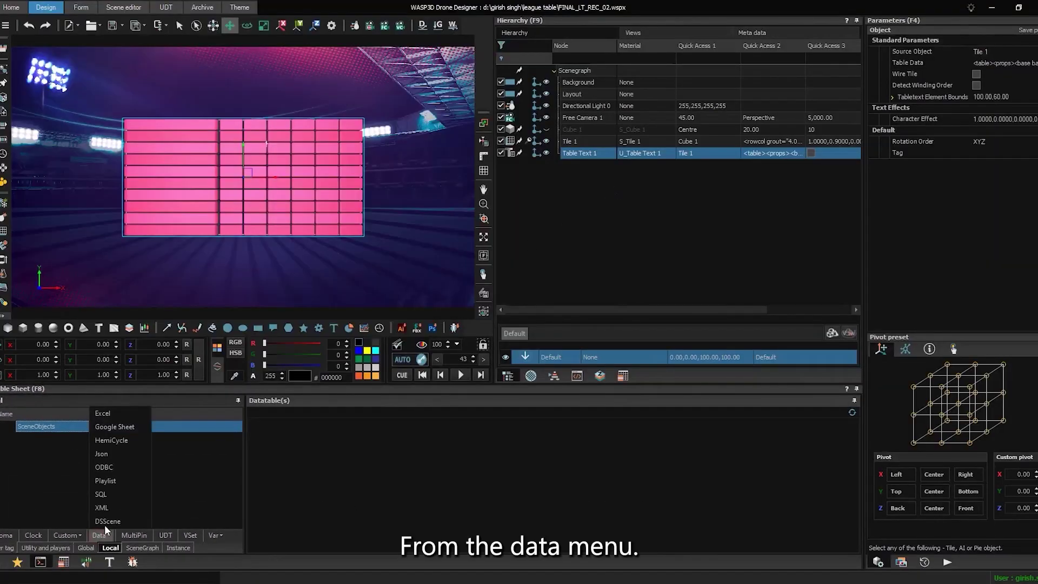
Link League Table Soccer.xlsx as an Excel source with 10 rows per page, sorted by PT descending
left_click(112, 412)
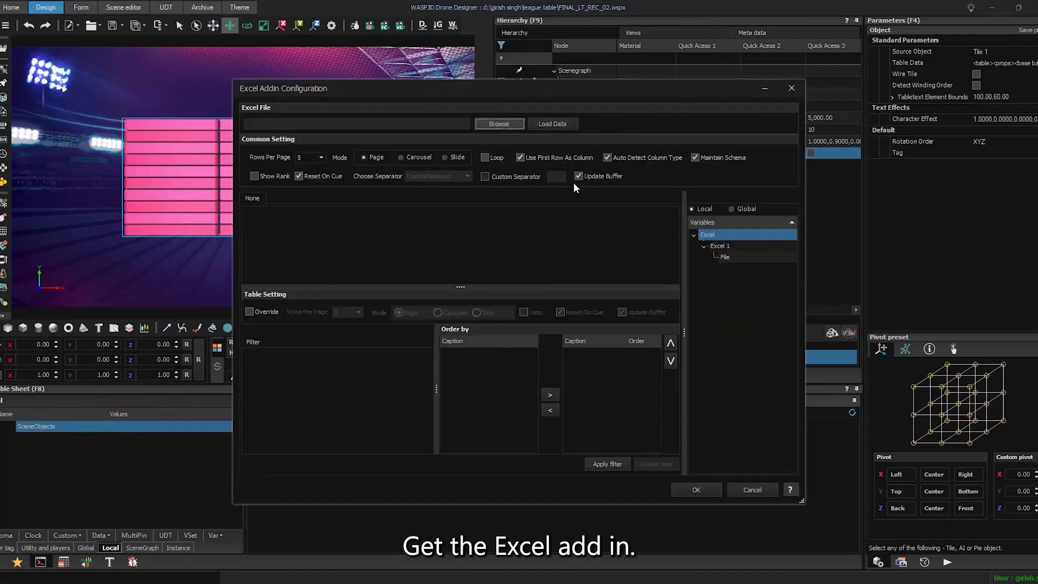
left_click(505, 120)
left_click(67, 75)
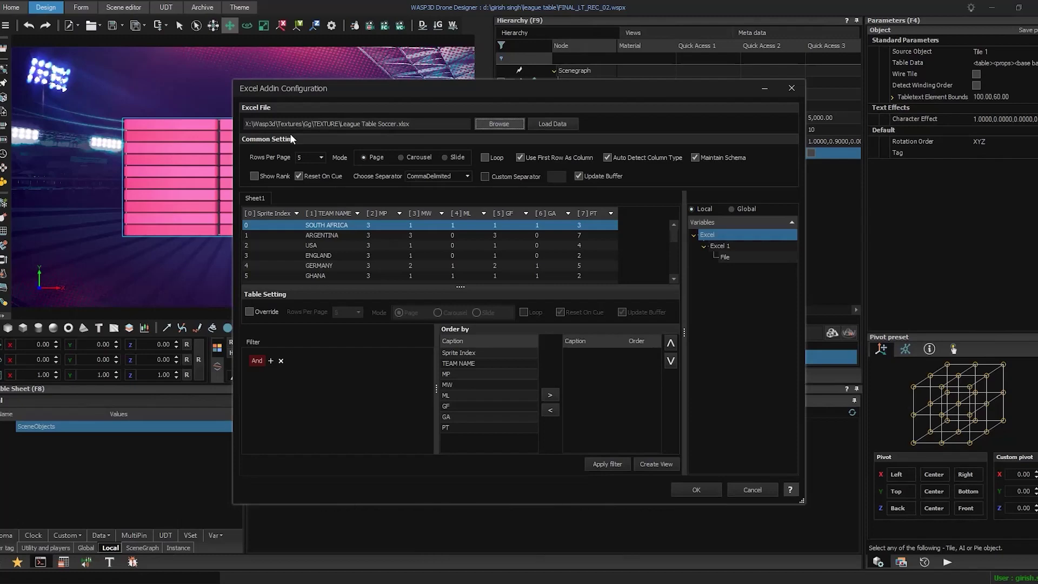
left_click(321, 157)
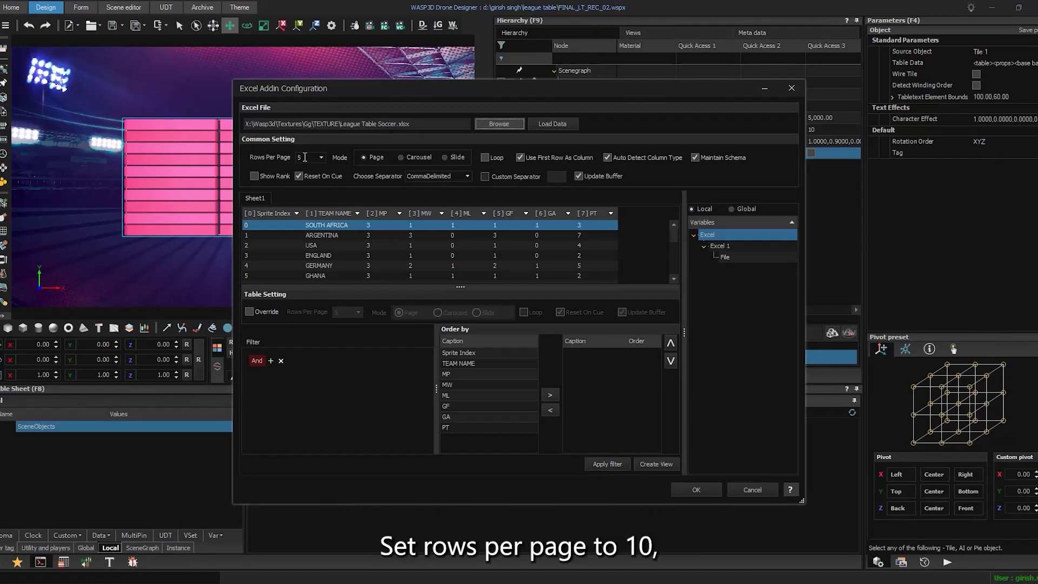
left_click(313, 202)
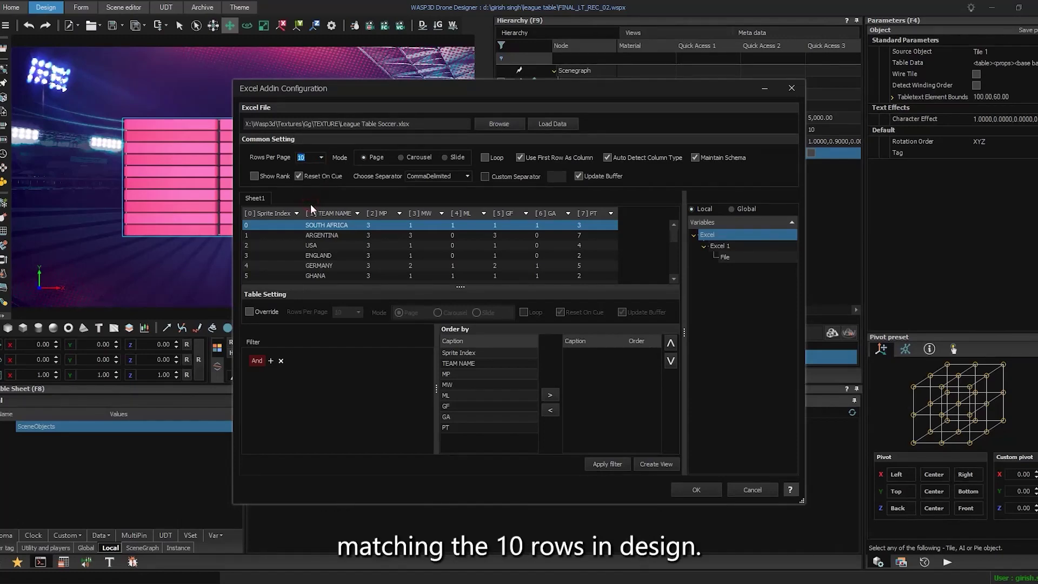
left_click(466, 428)
left_click(550, 395)
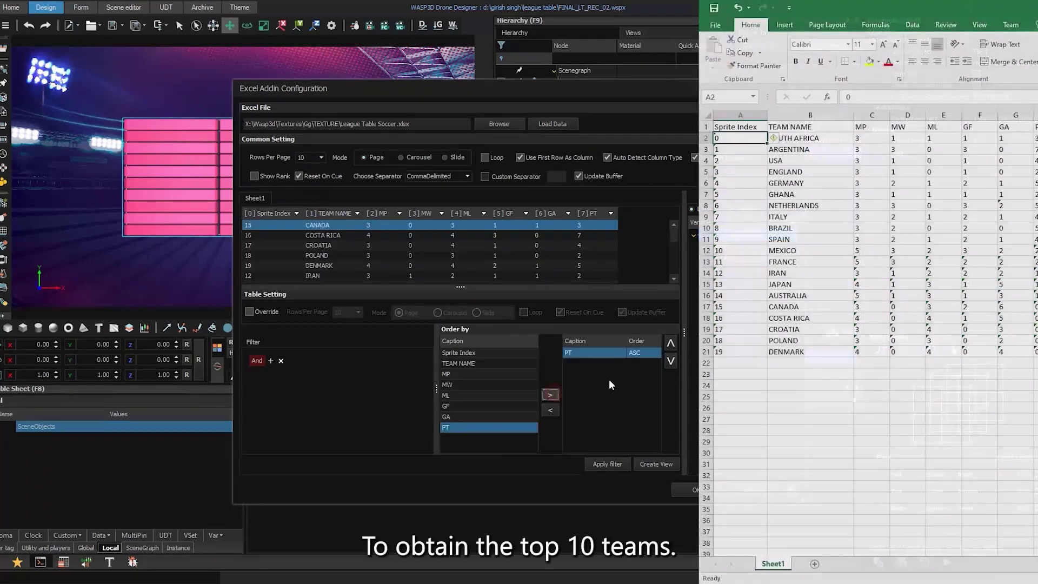
left_click(640, 353)
left_click(639, 369)
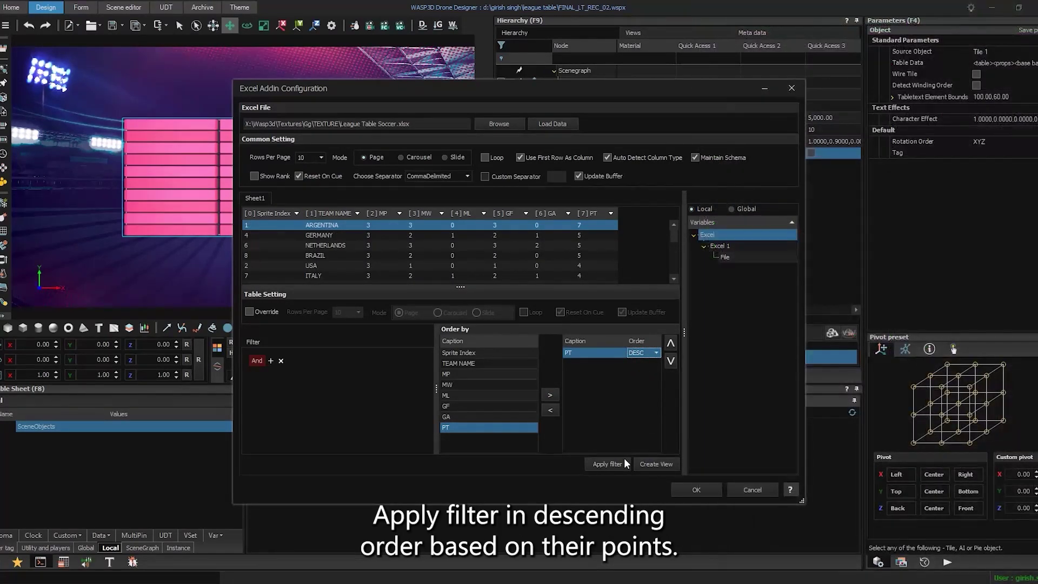
left_click(625, 459)
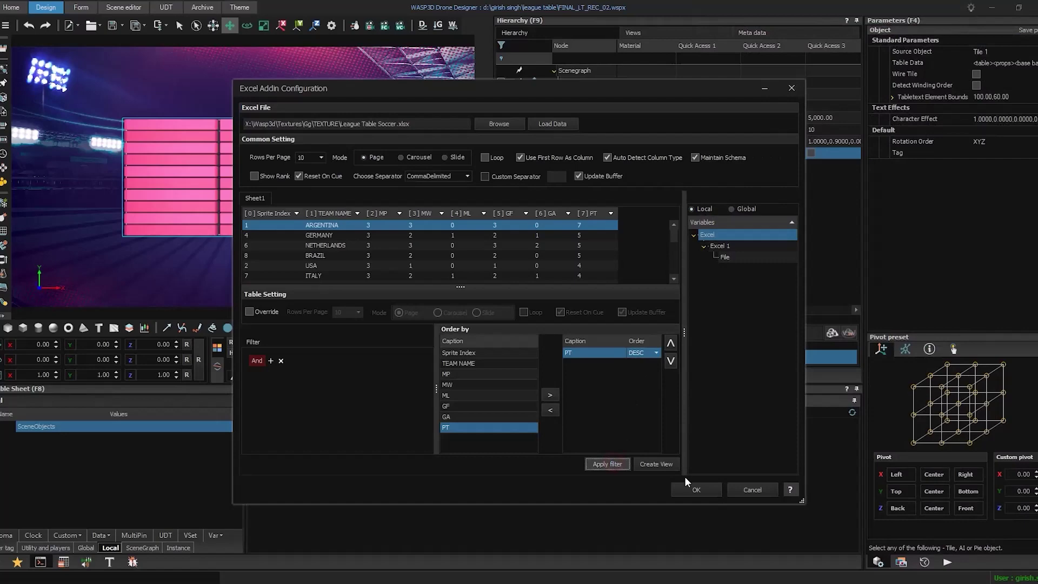
left_click(696, 491)
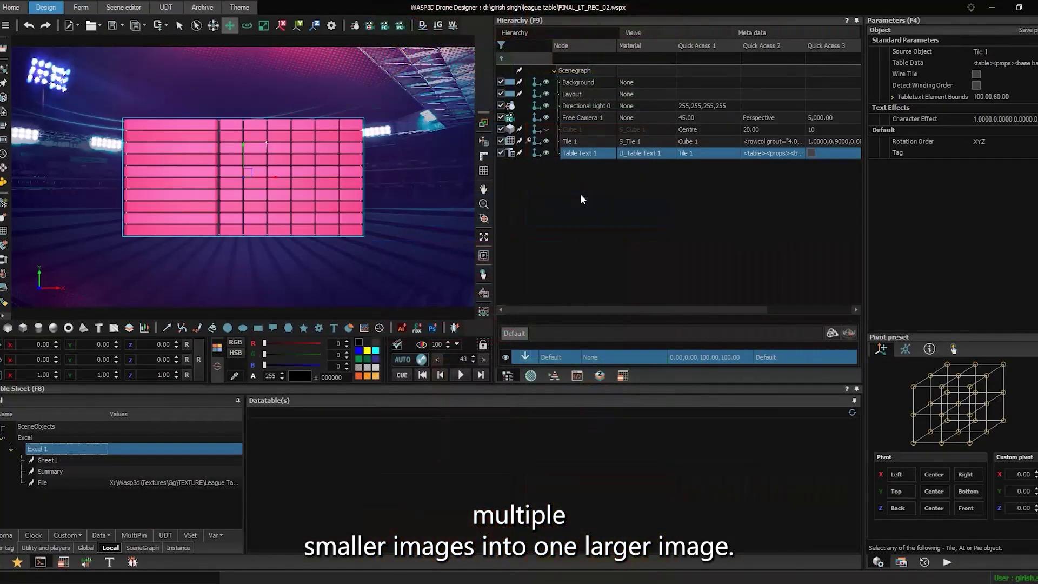
Convert FLAG_SPRITE in the Texture Pool to a sprite and give it 5 rows
key("F6")
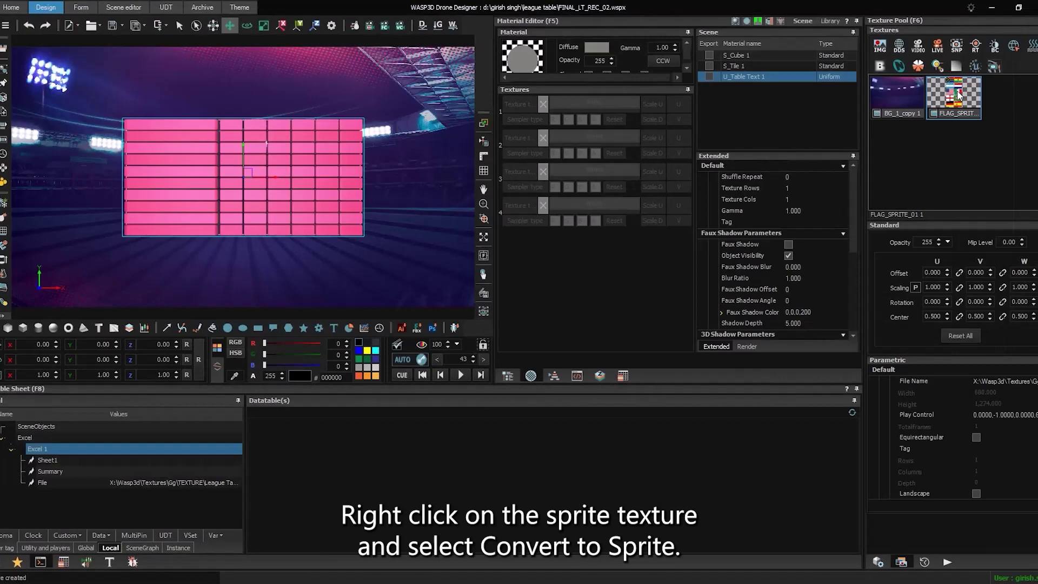
right_click(957, 91)
left_click(960, 110)
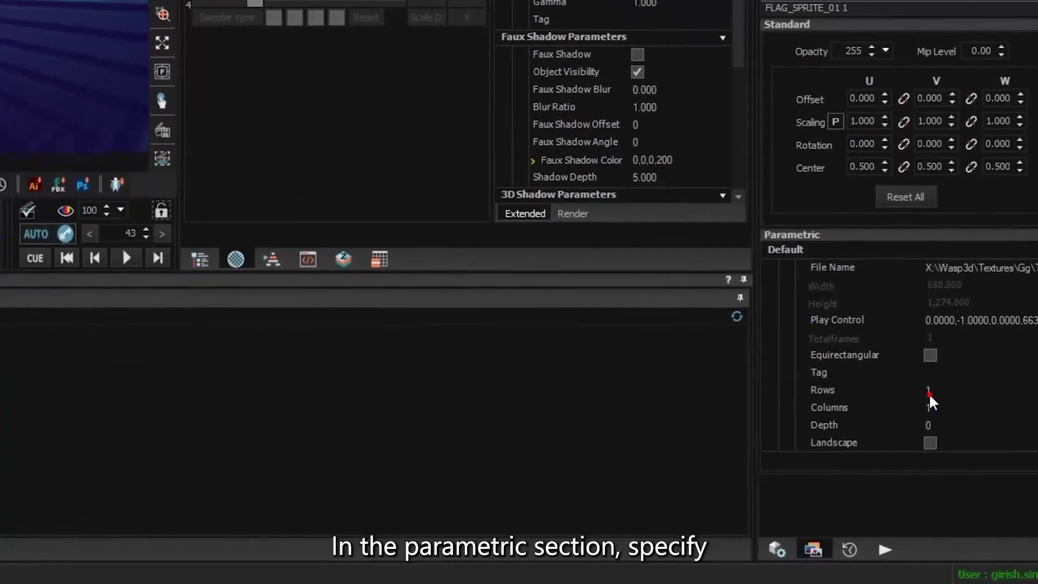
left_click(976, 460)
type("5")
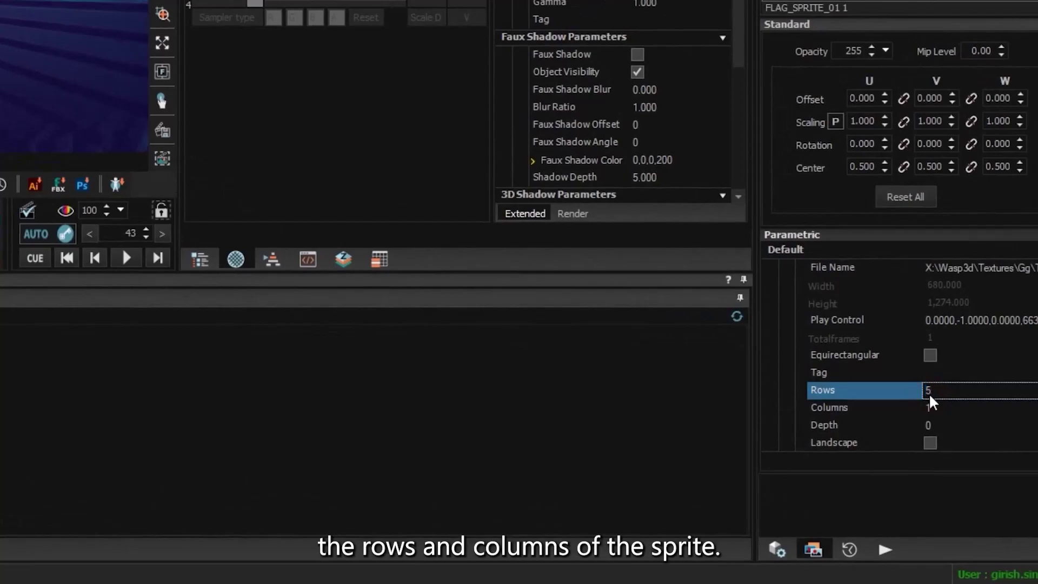
left_click(928, 407)
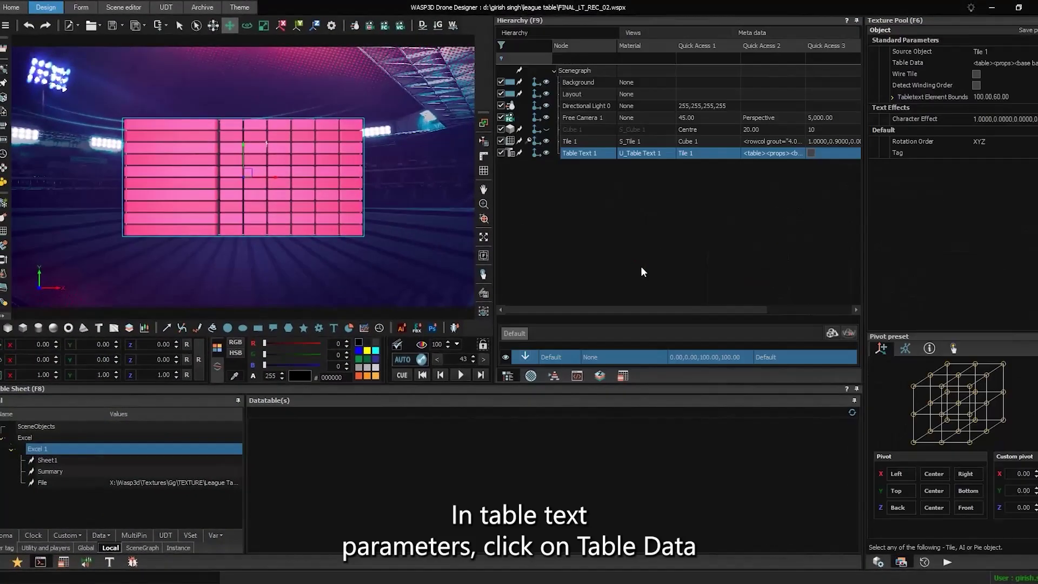
Attach Excel 1's Sheet1 to the table text's Table Data
left_click(999, 62)
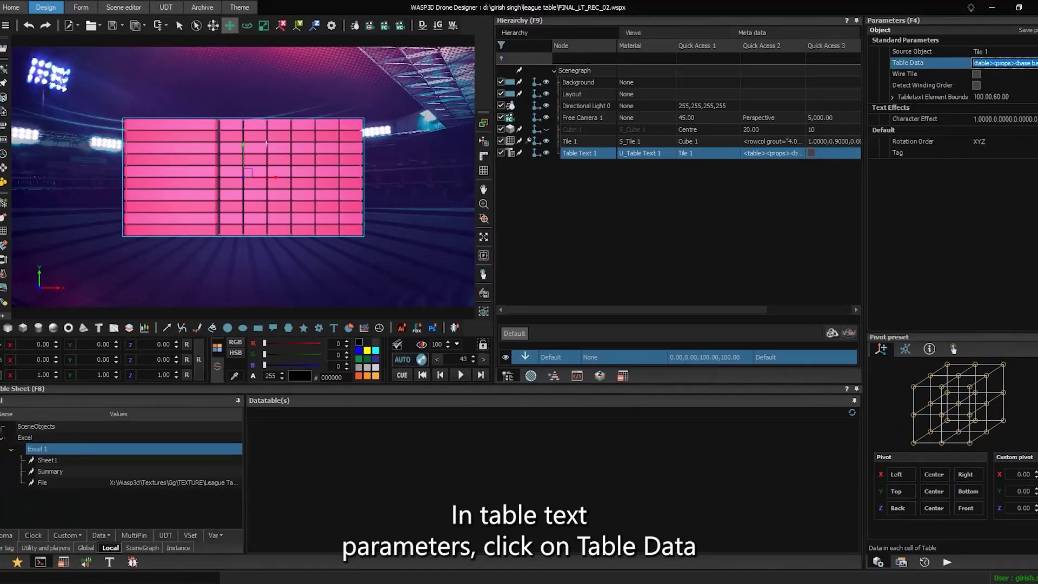
left_click_drag(335, 111, 514, 115)
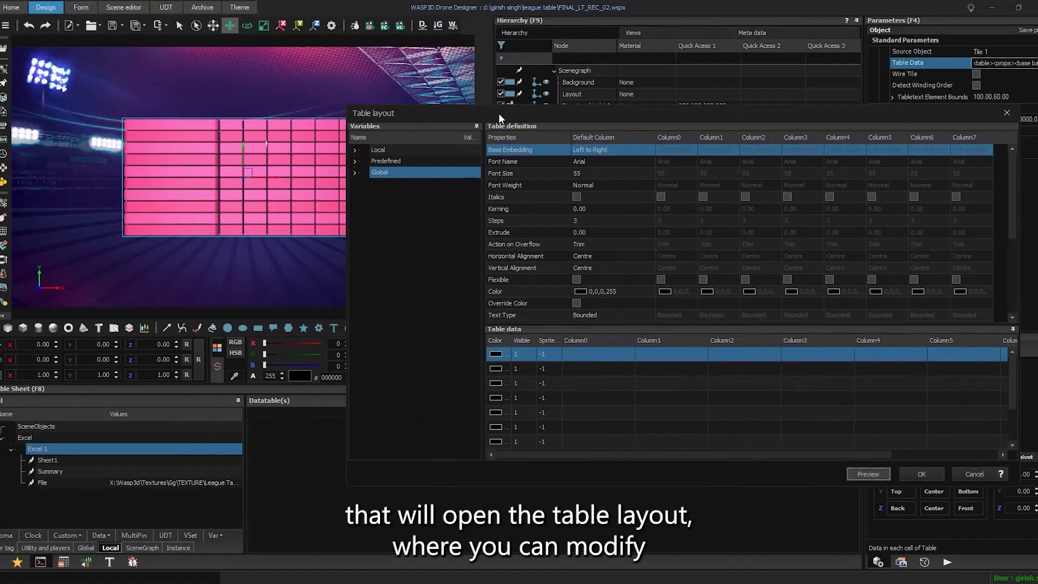
left_click(374, 146)
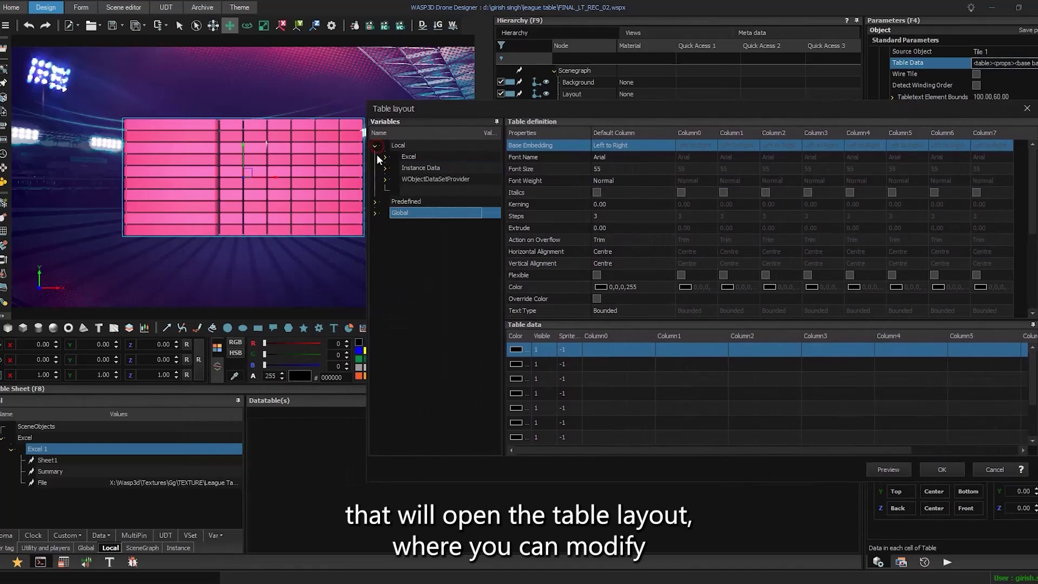
left_click(385, 156)
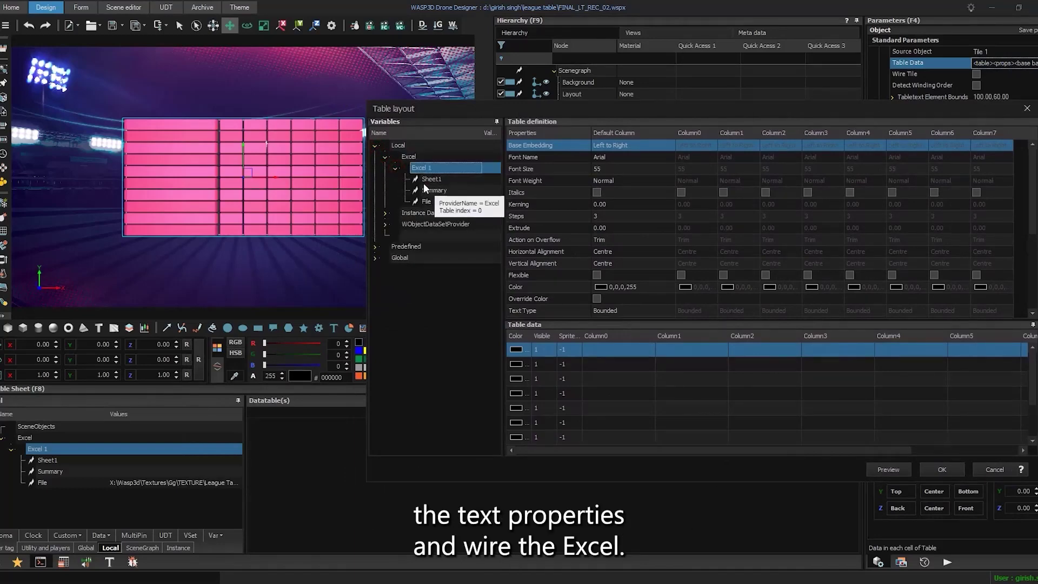
left_click_drag(426, 179, 612, 353)
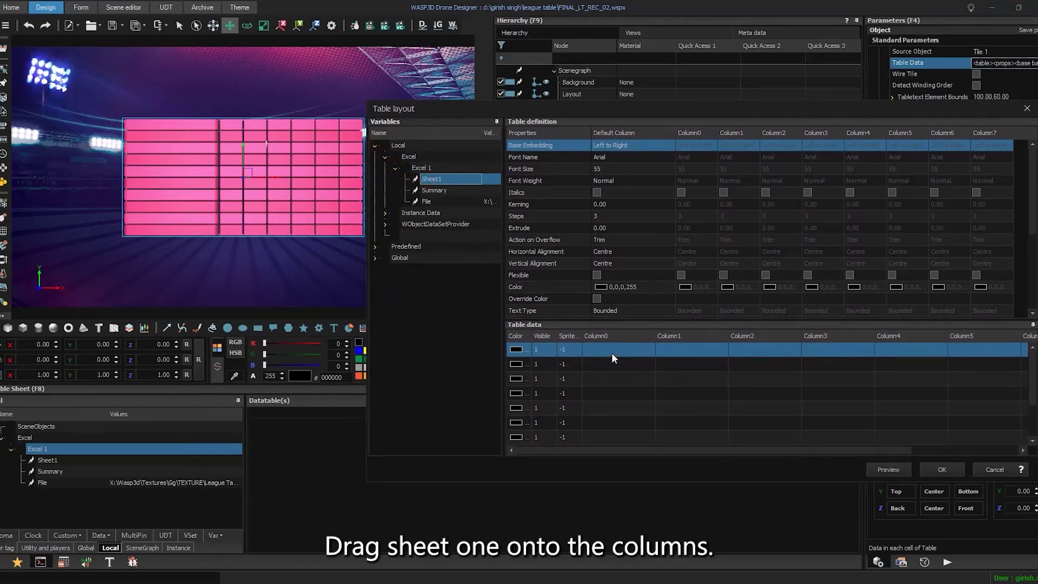
Leave the colour, visible and Column0 columns unbound, and feed the sprite column from Sprite Index
left_click(524, 336)
left_click(556, 347)
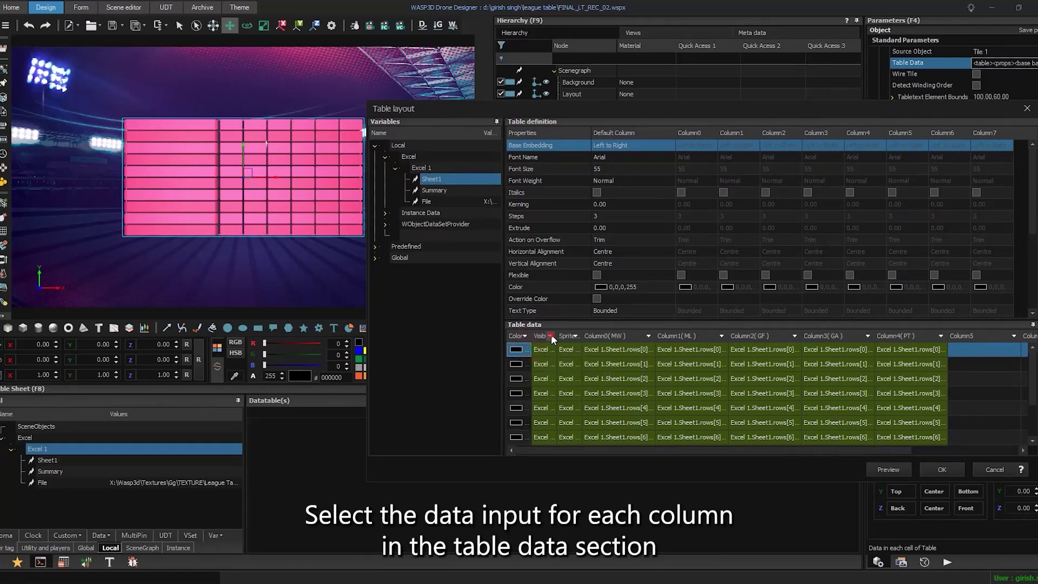
left_click(551, 336)
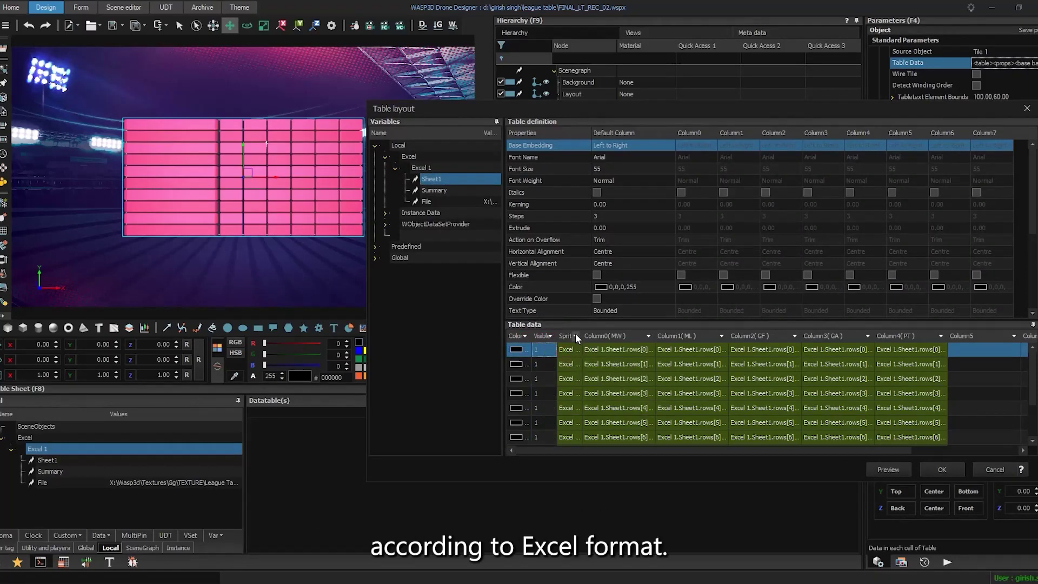
left_click(576, 334)
left_click(589, 358)
left_click(647, 335)
left_click(667, 358)
Map the remaining columns to TEAM NAME, MP, MW, ML, GF, GA and PT
left_click(720, 335)
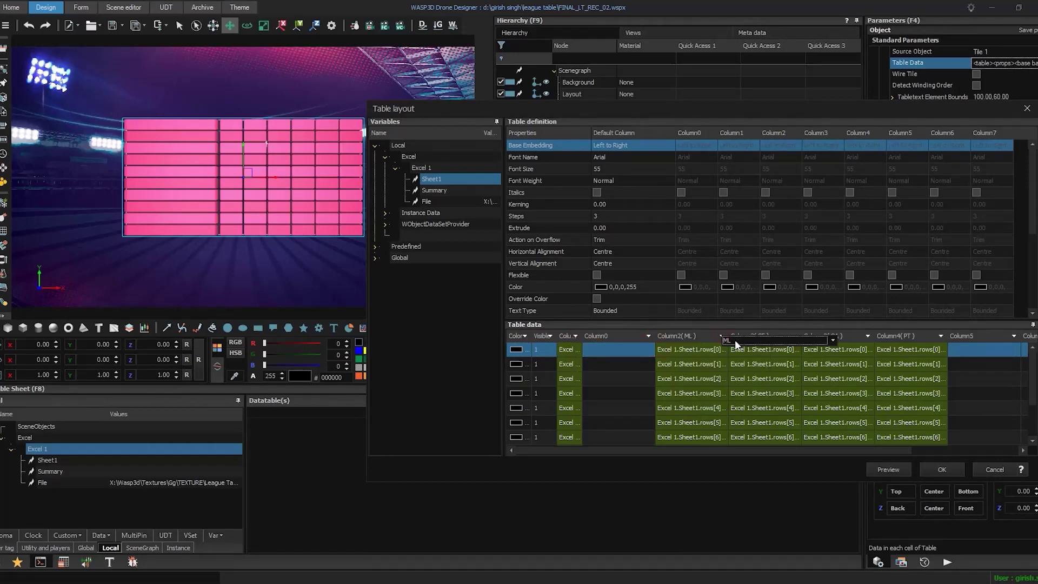
left_click(739, 365)
left_click(794, 336)
left_click(814, 362)
left_click(867, 336)
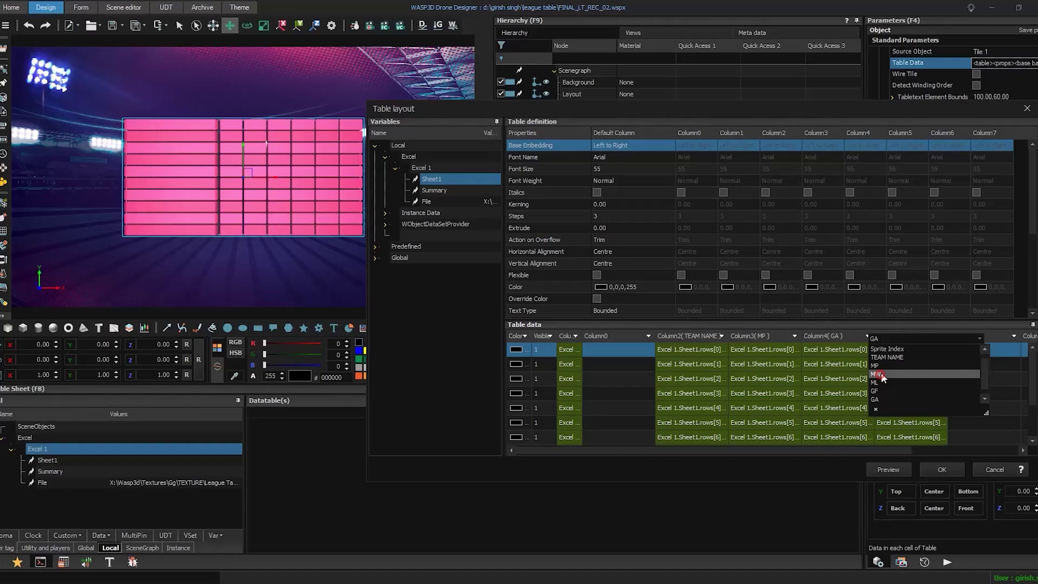
left_click(885, 370)
left_click(941, 336)
left_click(950, 397)
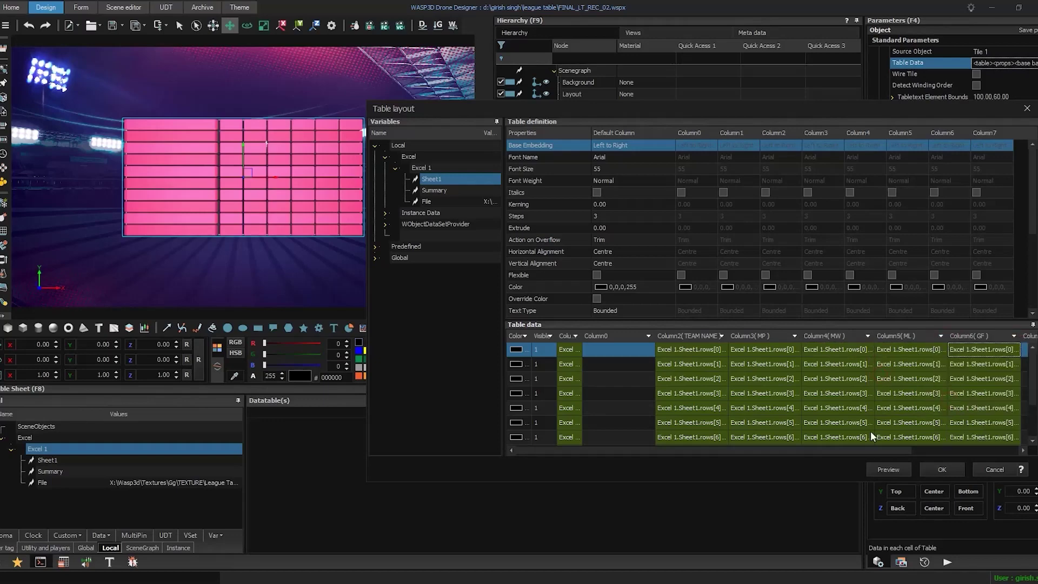
left_click(948, 336)
left_click(944, 394)
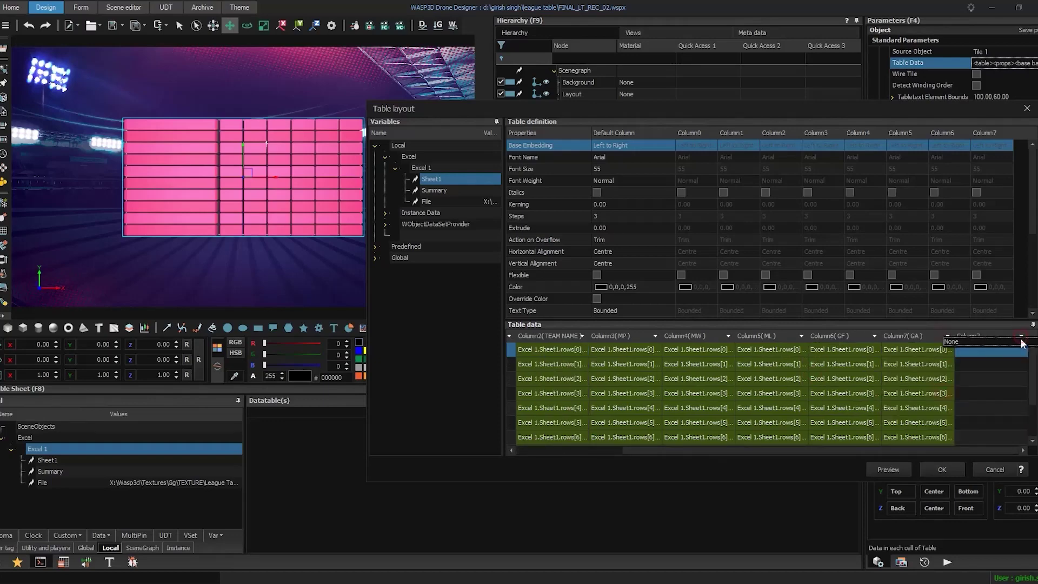
left_click(947, 335)
left_click(962, 402)
Set the table font to Roundkey Med, with an overriding white text colour
left_click(602, 154)
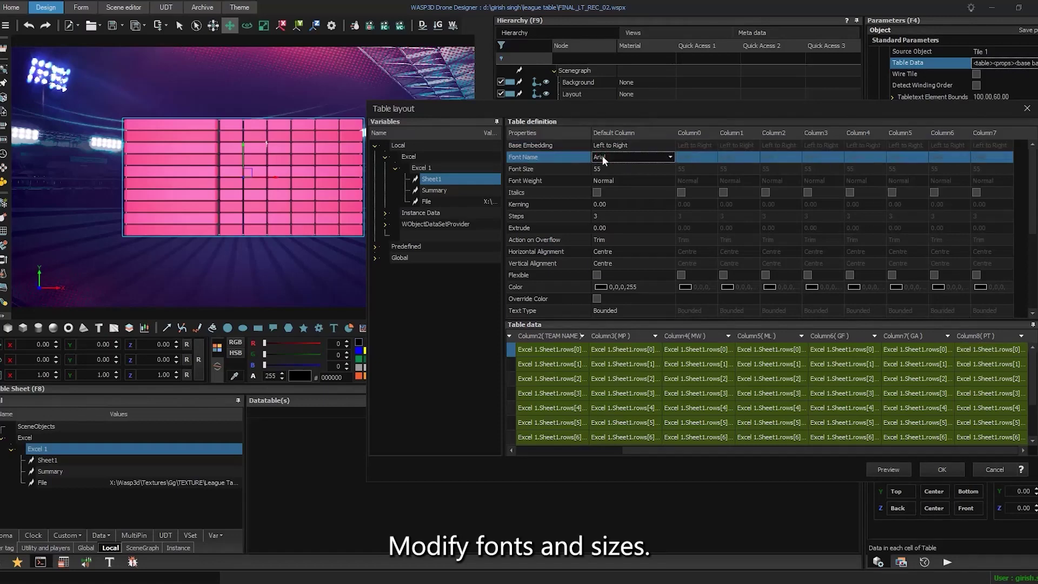
type("Roundkey")
scroll(620, 233, "down", 1)
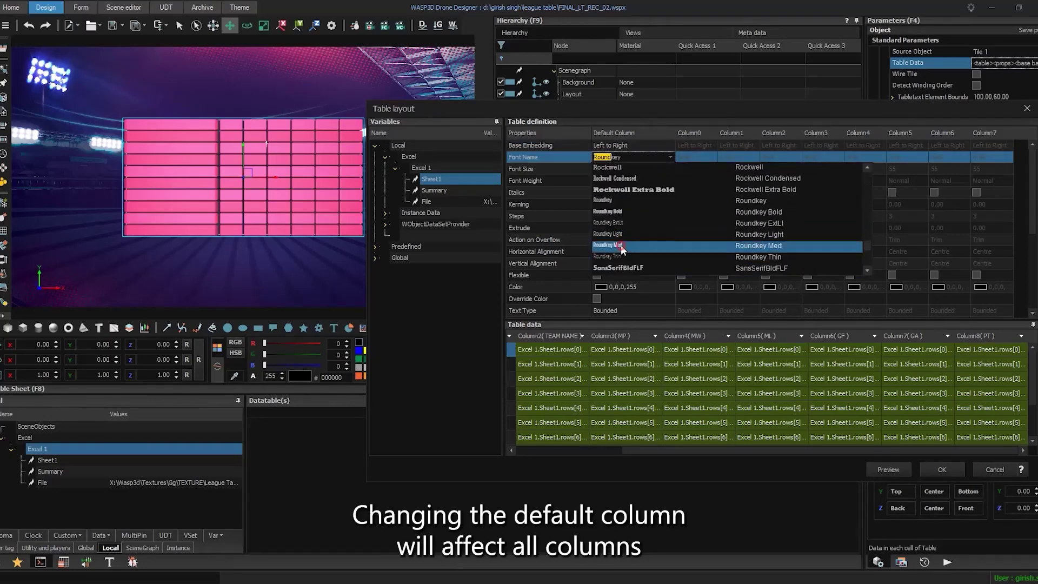
left_click(620, 244)
type("45")
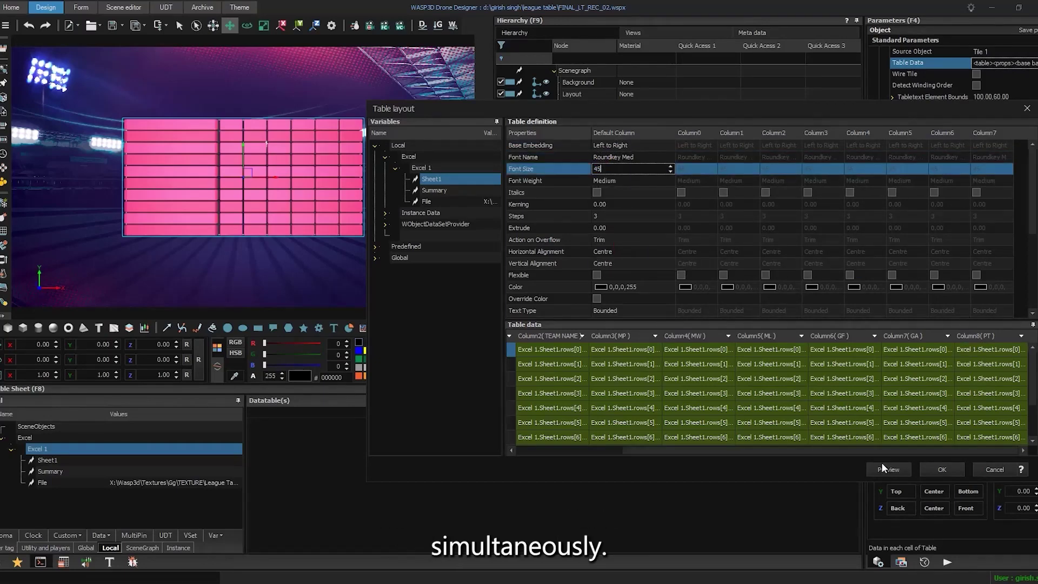
left_click(883, 467)
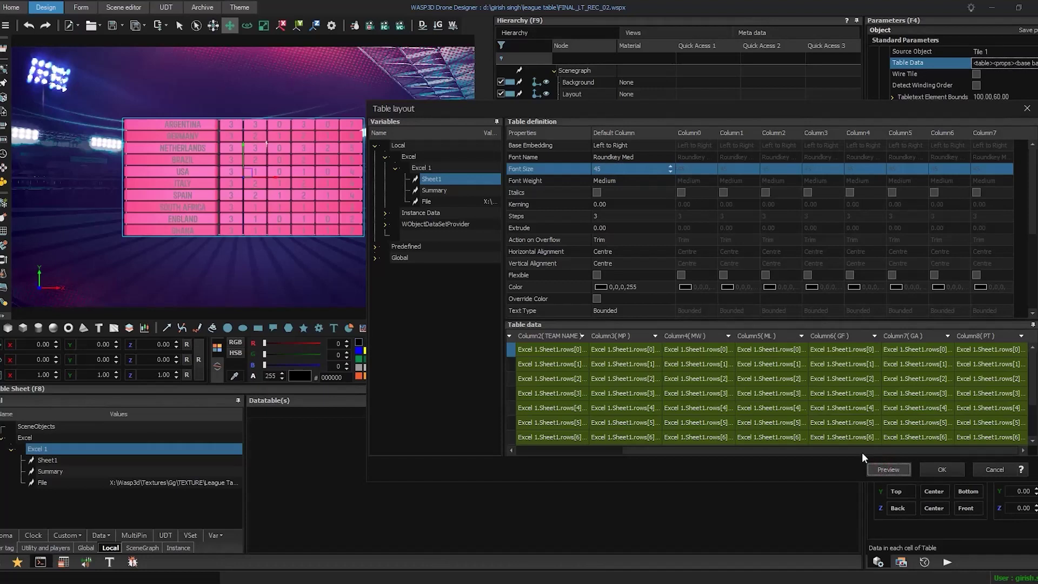
left_click(596, 298)
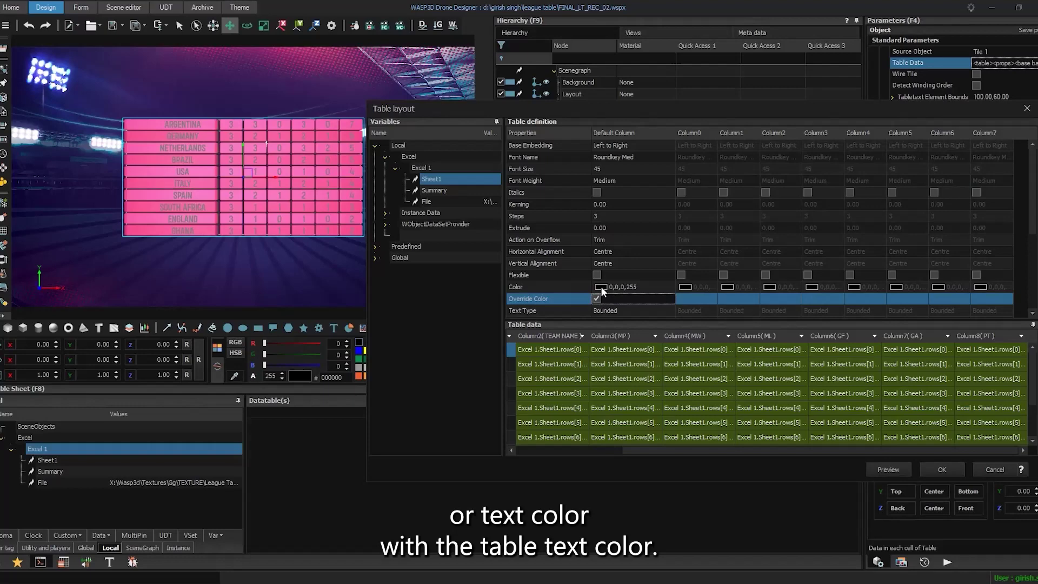
left_click(601, 287)
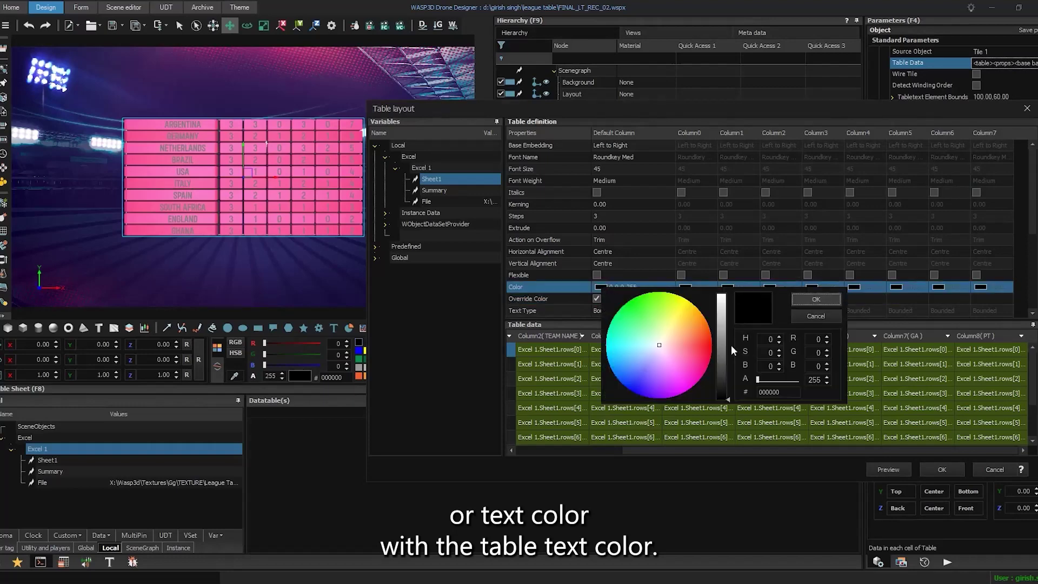
left_click(722, 298)
left_click(825, 302)
left_click(893, 470)
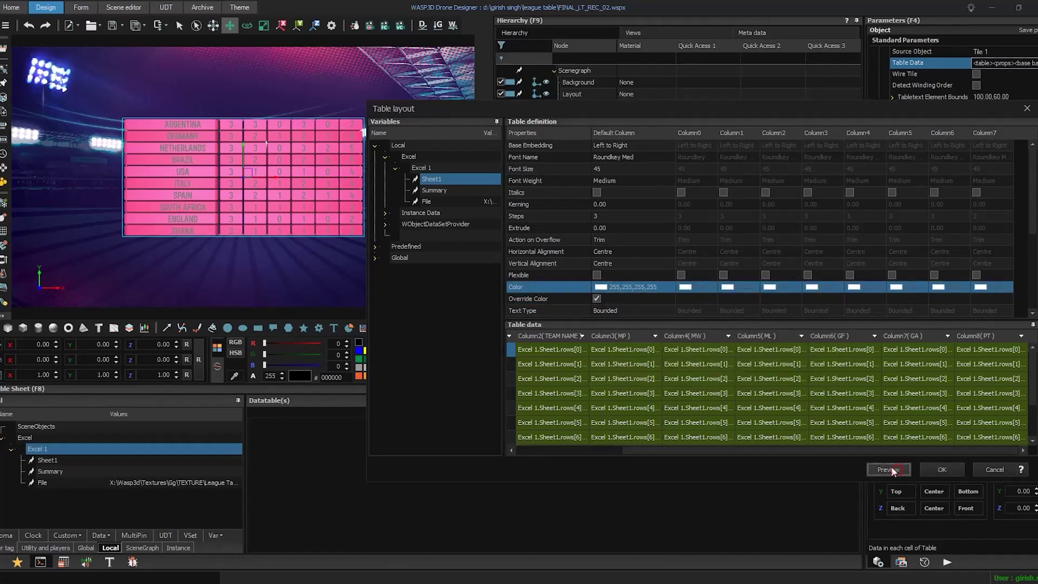
scroll(730, 227, "down", 3)
Left-align team names with a 40 left margin and show the FLAG sprite in column one
left_click(735, 180)
left_click(730, 199)
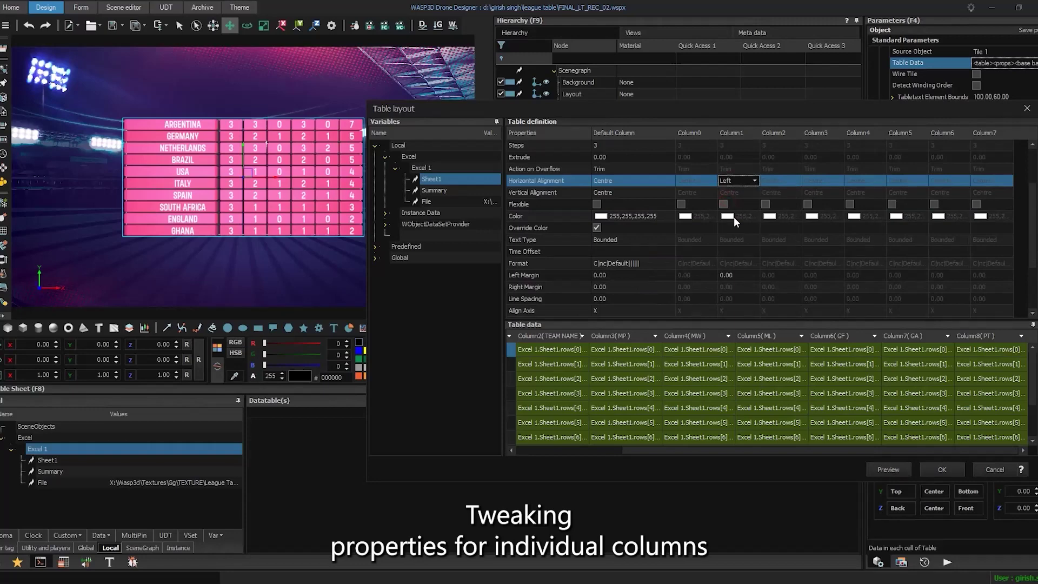
left_click(737, 275)
type("40")
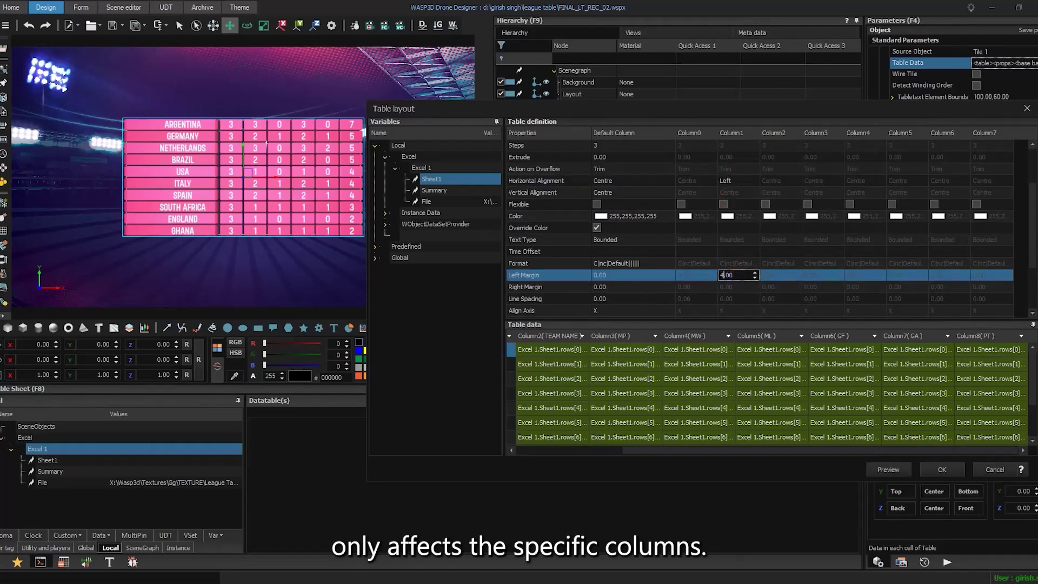
left_click(889, 470)
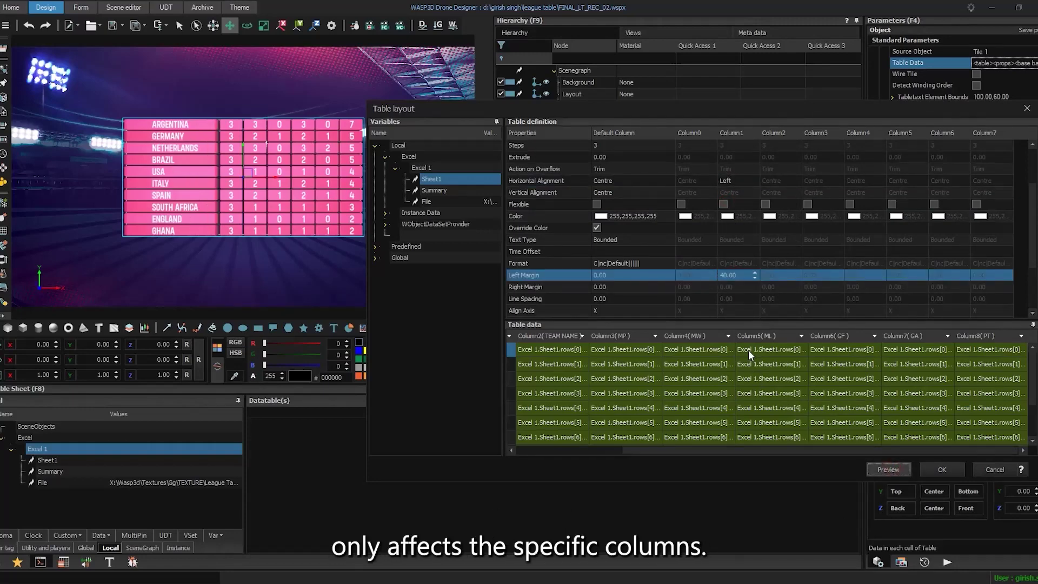
scroll(716, 280, "down", 2)
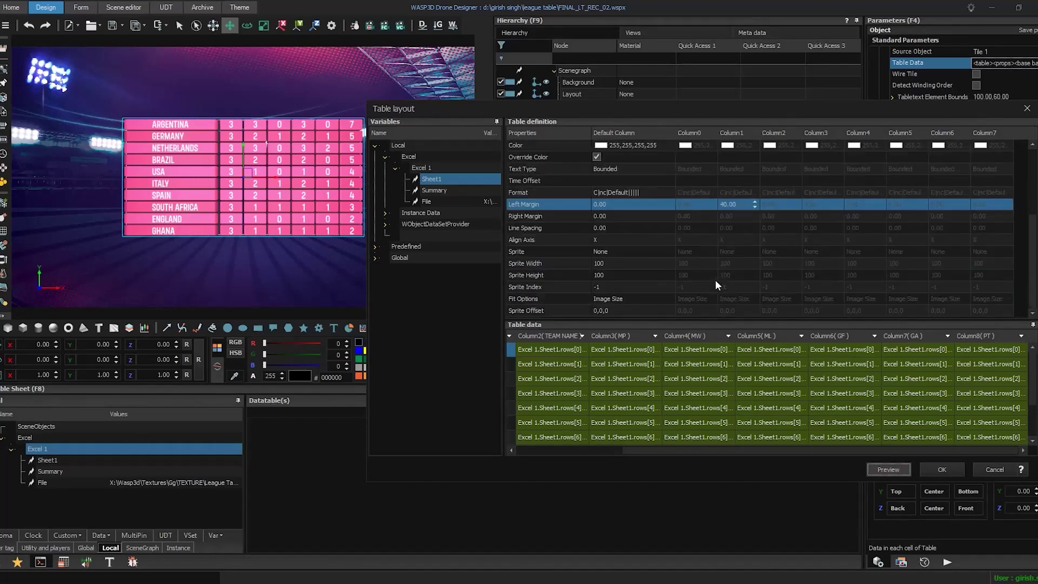
left_click(696, 256)
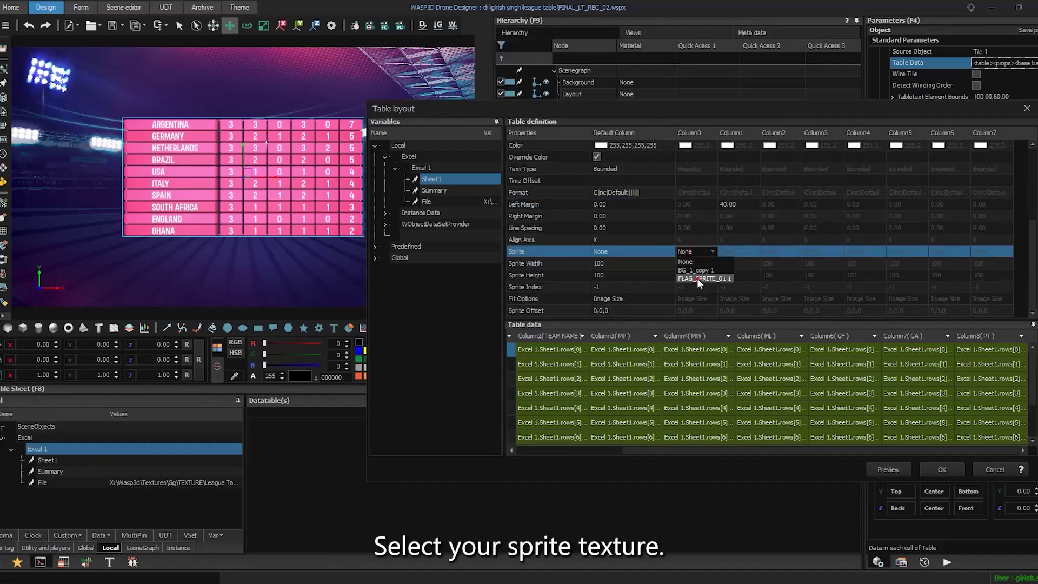
left_click(697, 279)
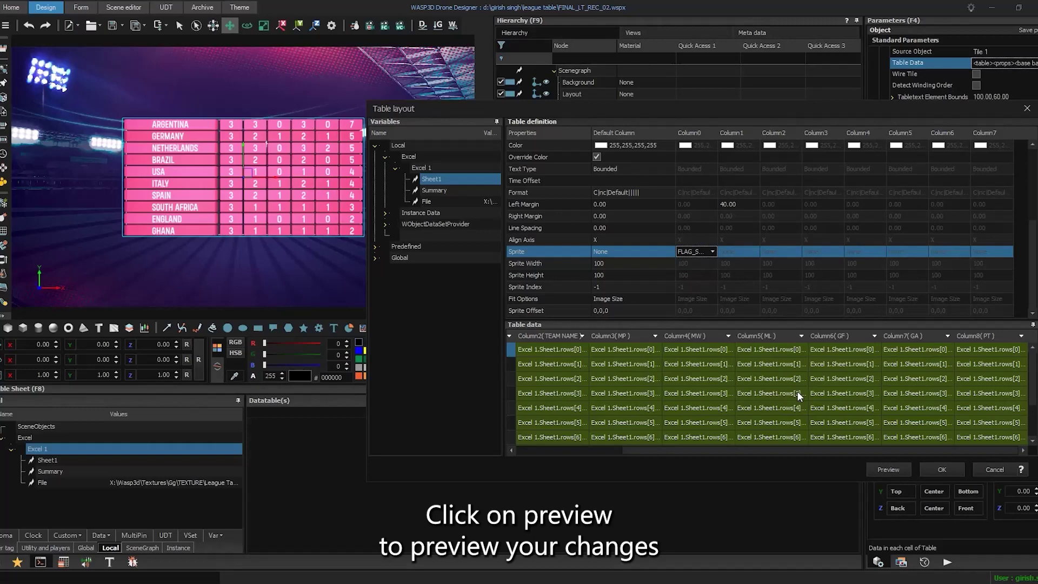
left_click(884, 470)
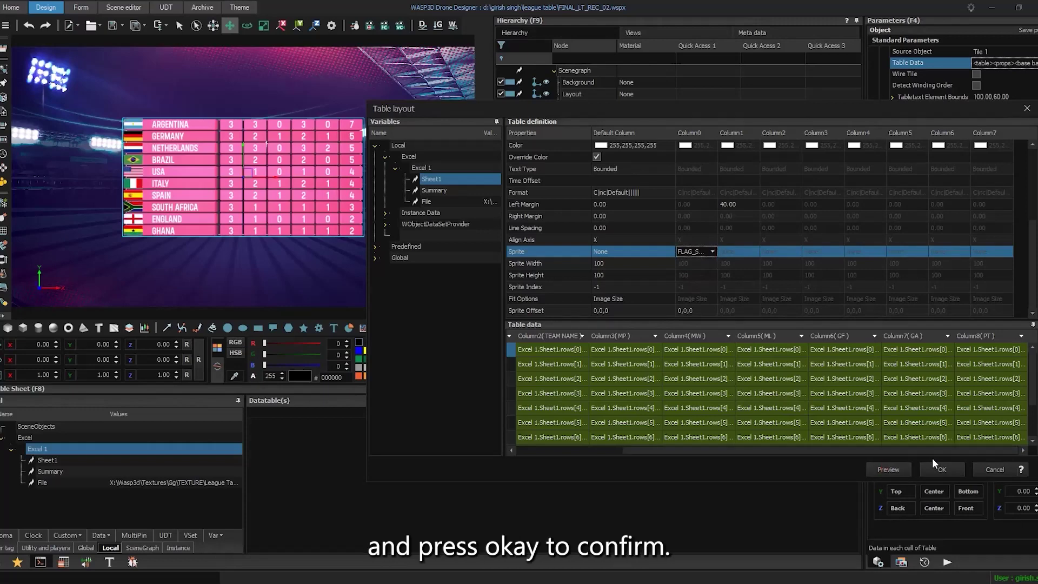
Tick Wire Tile for Table Text 1 and replay the animation to check the build-in
left_click(941, 470)
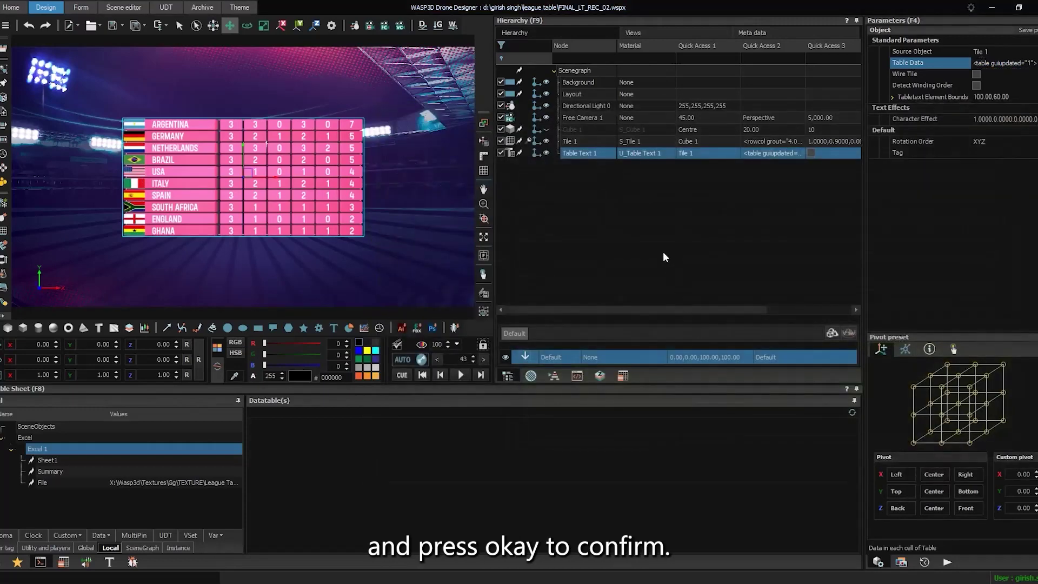
key("space")
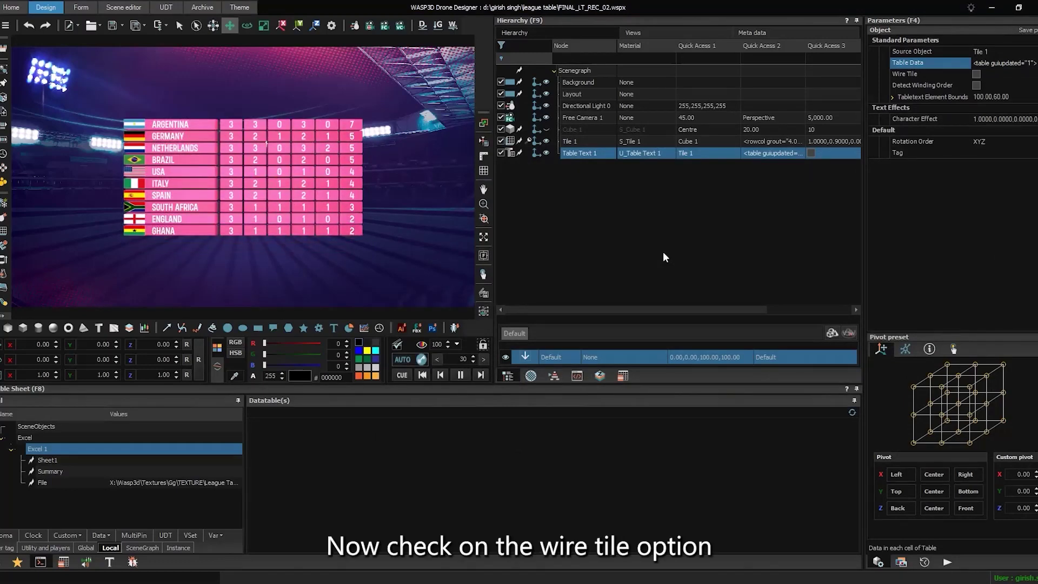
left_click(975, 74)
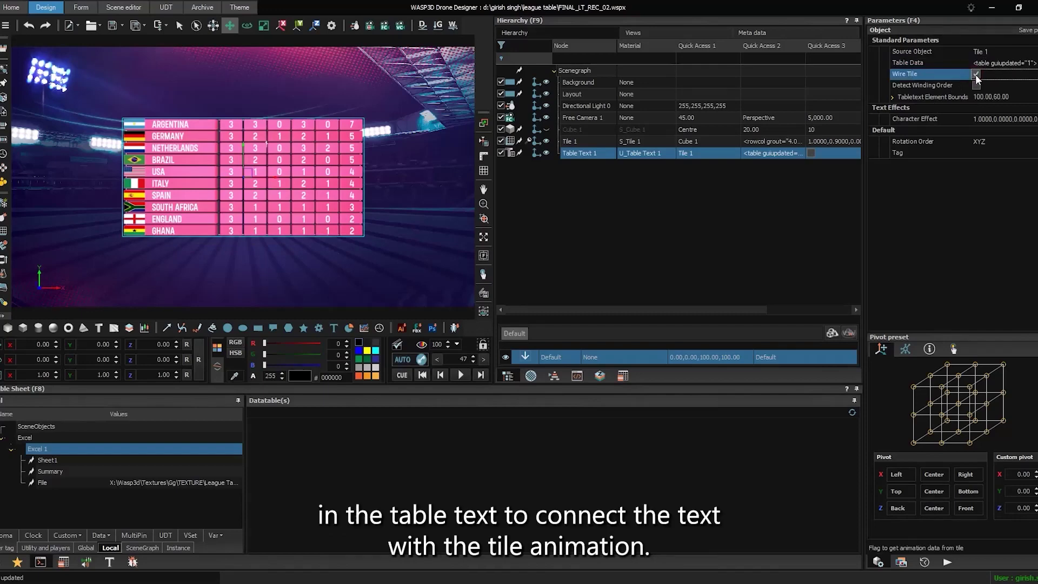
key("space")
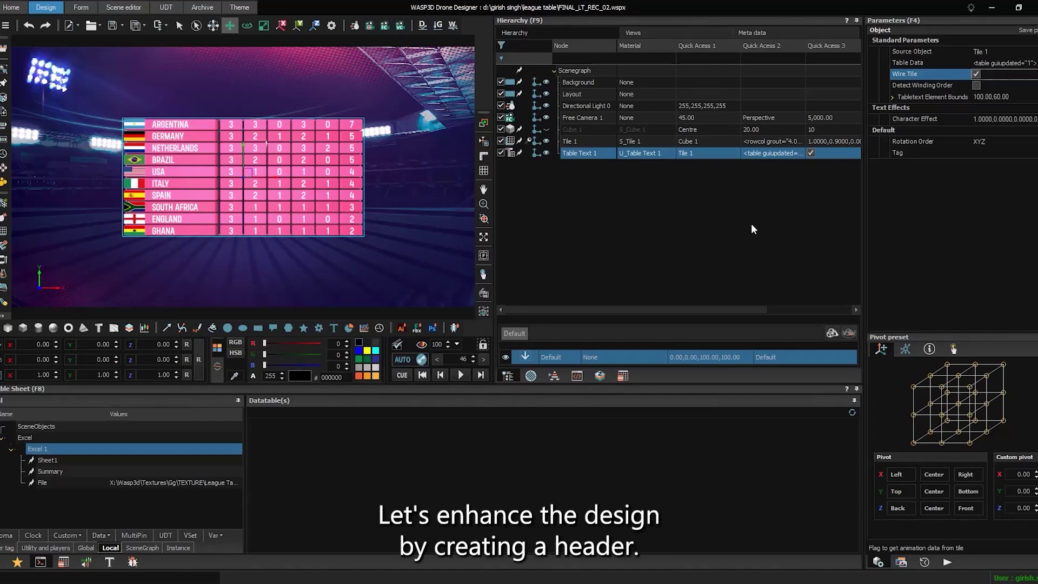
Group Table Text 1 and Tile 1 as Table Tile Grp
left_click(568, 192)
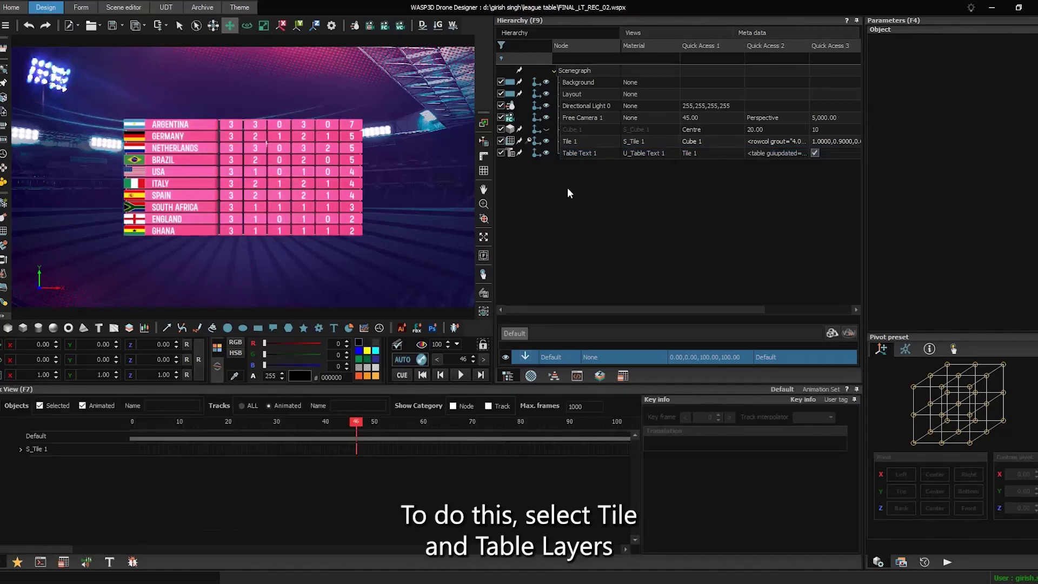
left_click(576, 154)
left_click(576, 145, "ctrl")
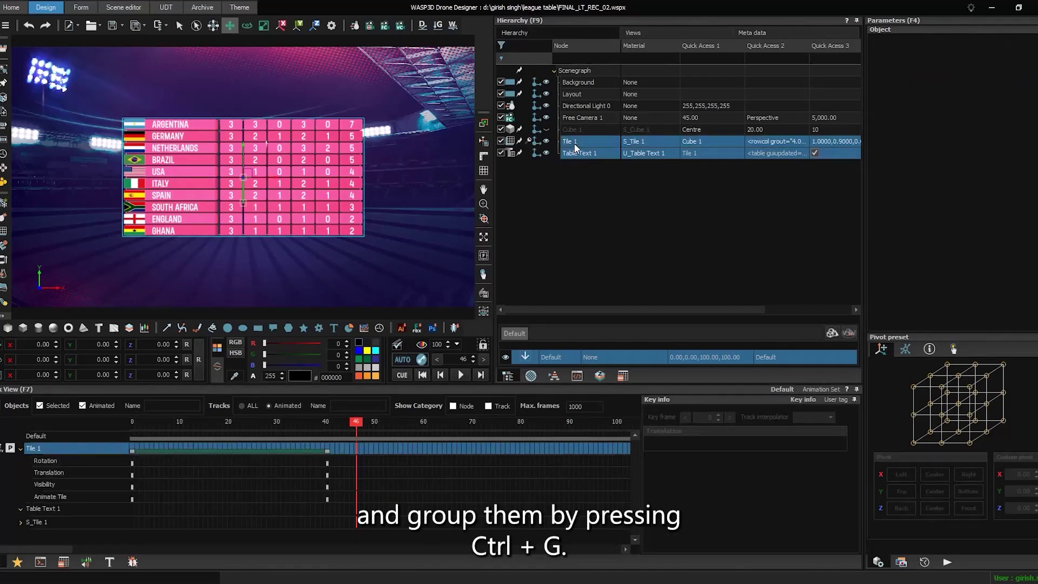
key("ctrl+g")
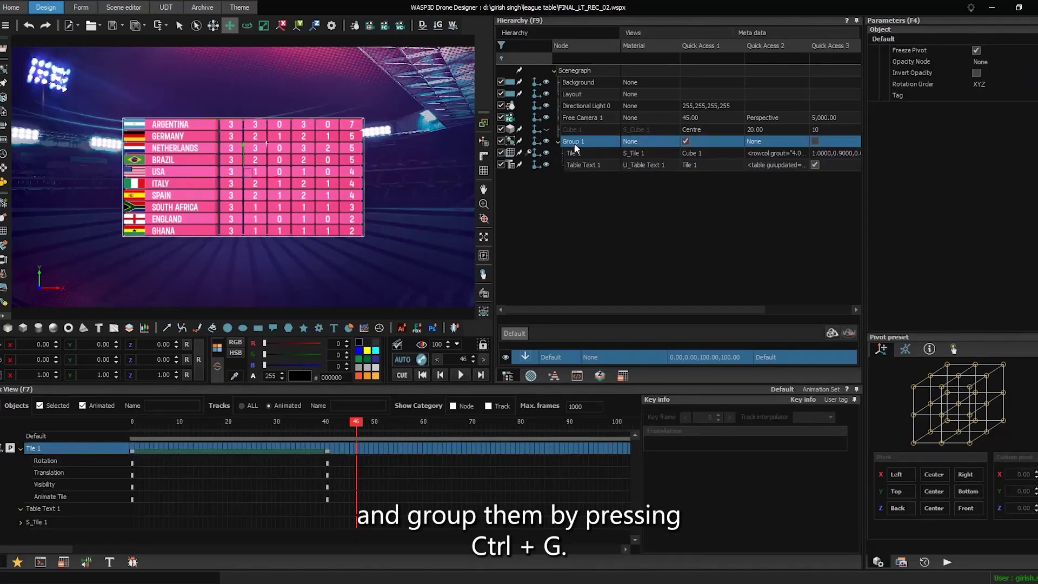
double_click(578, 143)
type("Table Tile Grp")
key("Return")
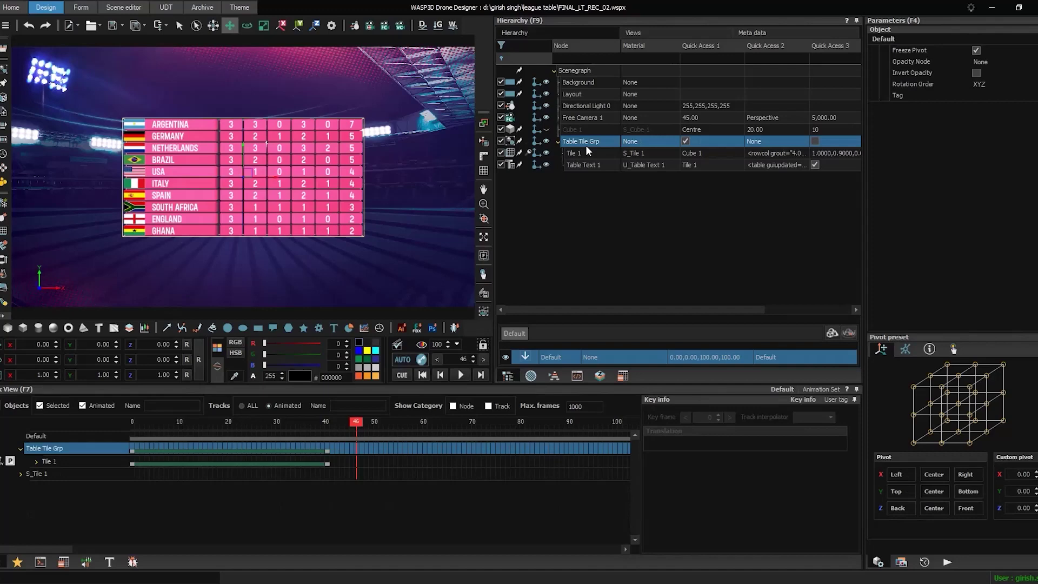
left_click(557, 141)
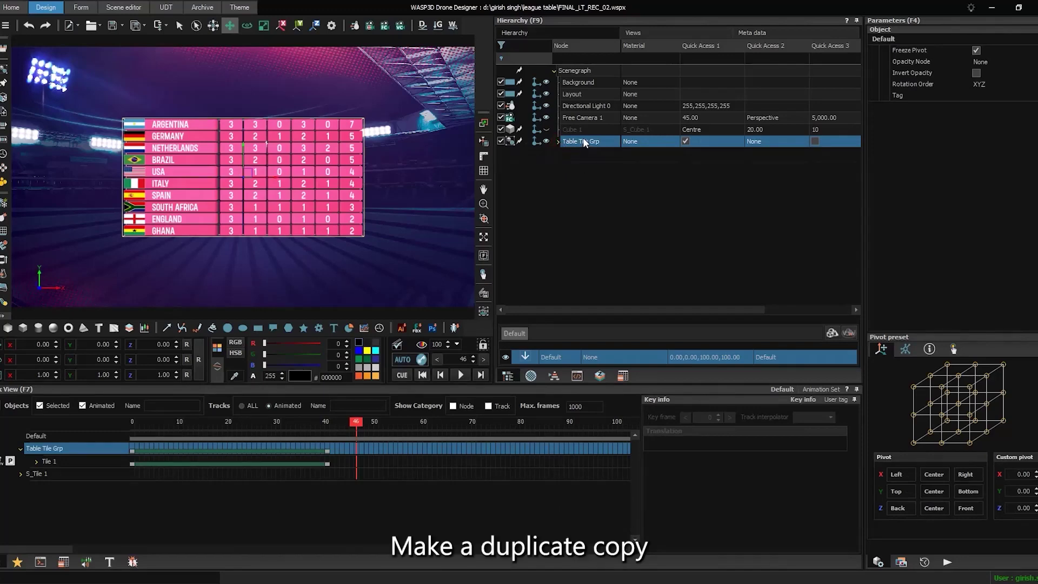
Duplicate Table Tile Grp and make Tile 2 the source object of Table Text 2
right_click(584, 142)
left_click(698, 146)
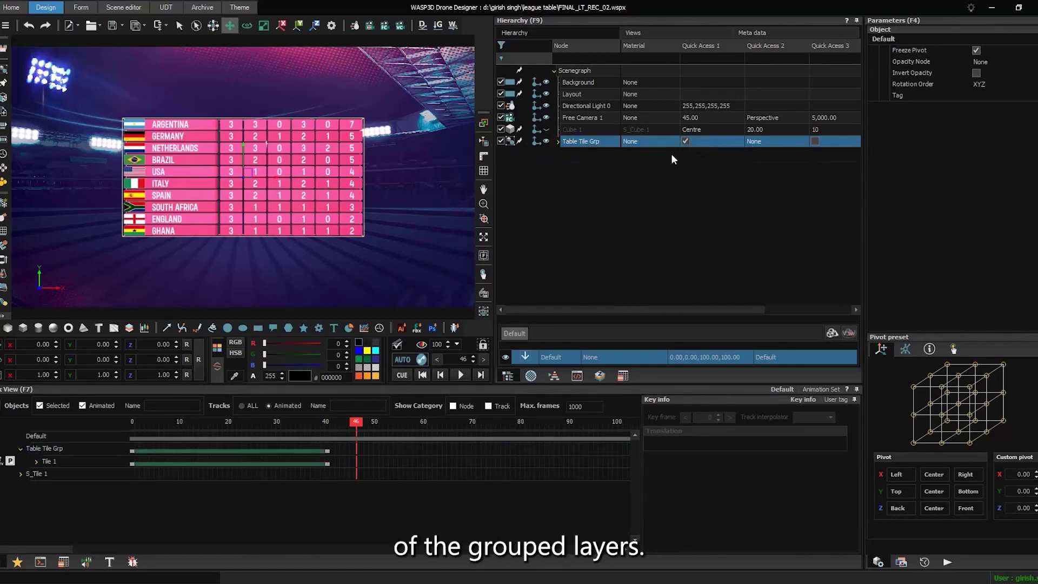
left_click(557, 153)
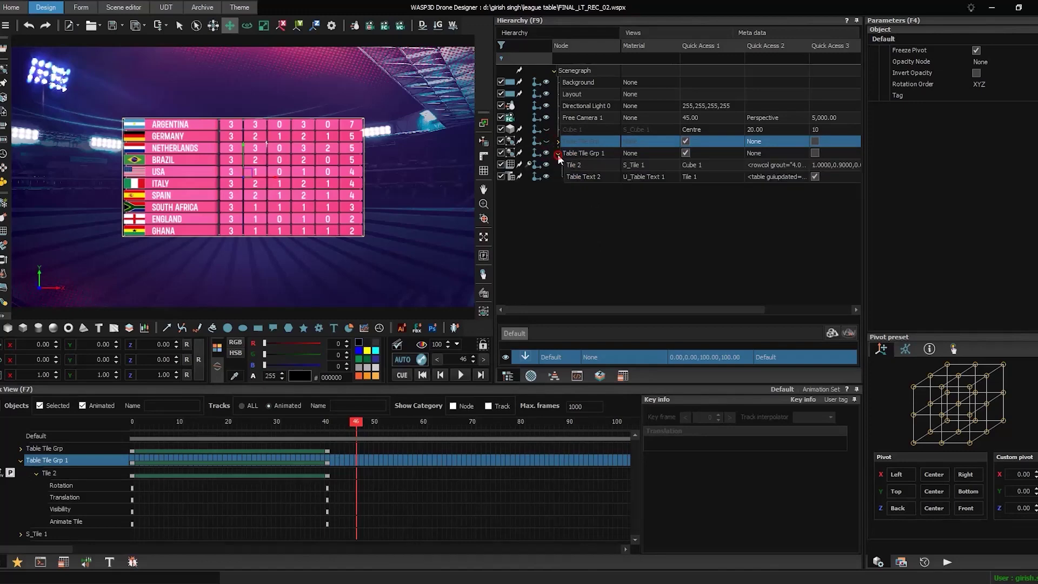
left_click(594, 177)
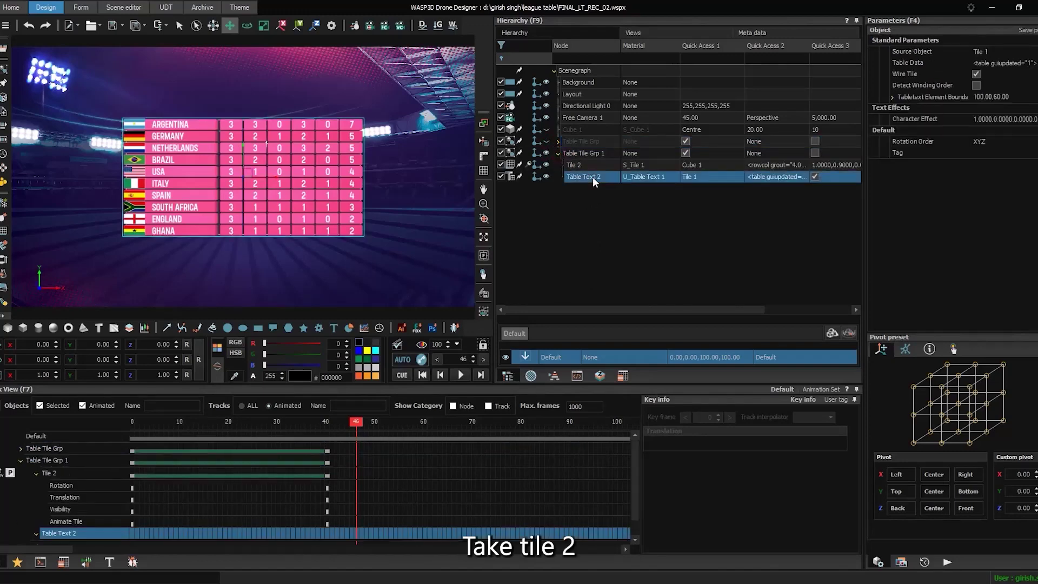
left_click(1001, 49)
left_click(895, 93)
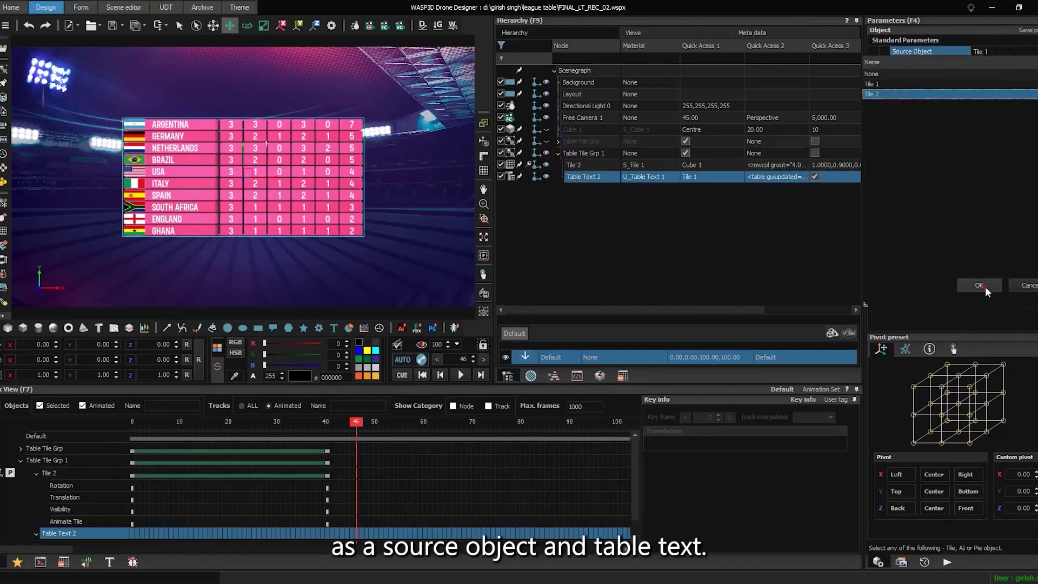
left_click(983, 285)
Set Tile 2's height to 60, edit its row count, and show the variable sheet
left_click(584, 165)
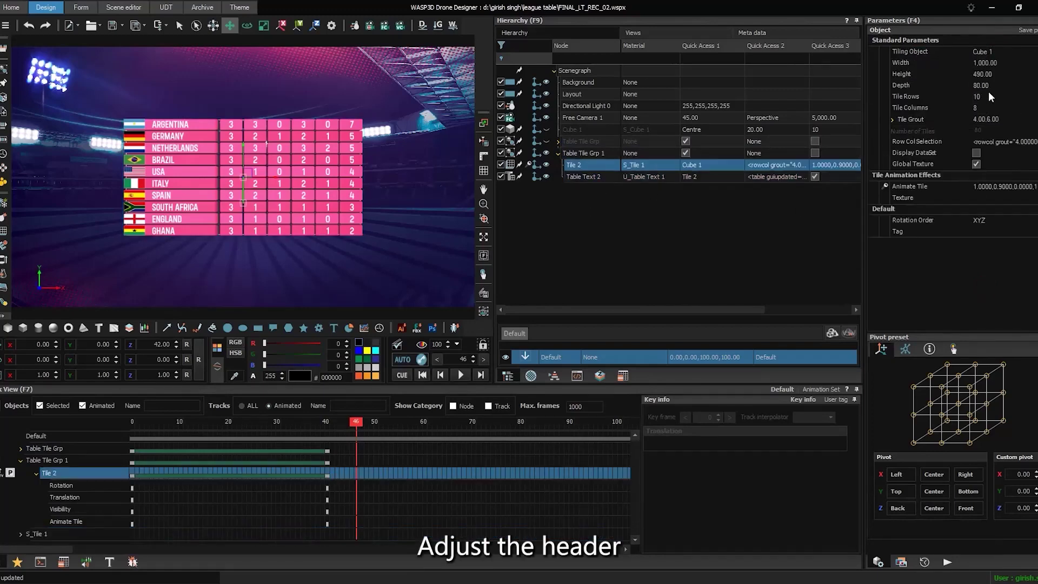
double_click(984, 74)
type("60")
key("Return")
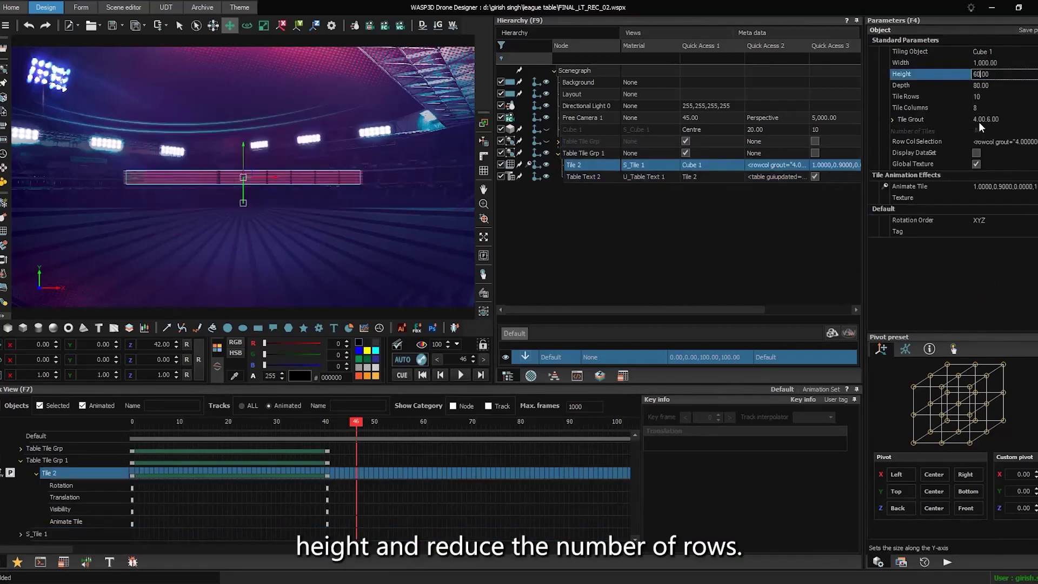
double_click(980, 97)
type("1")
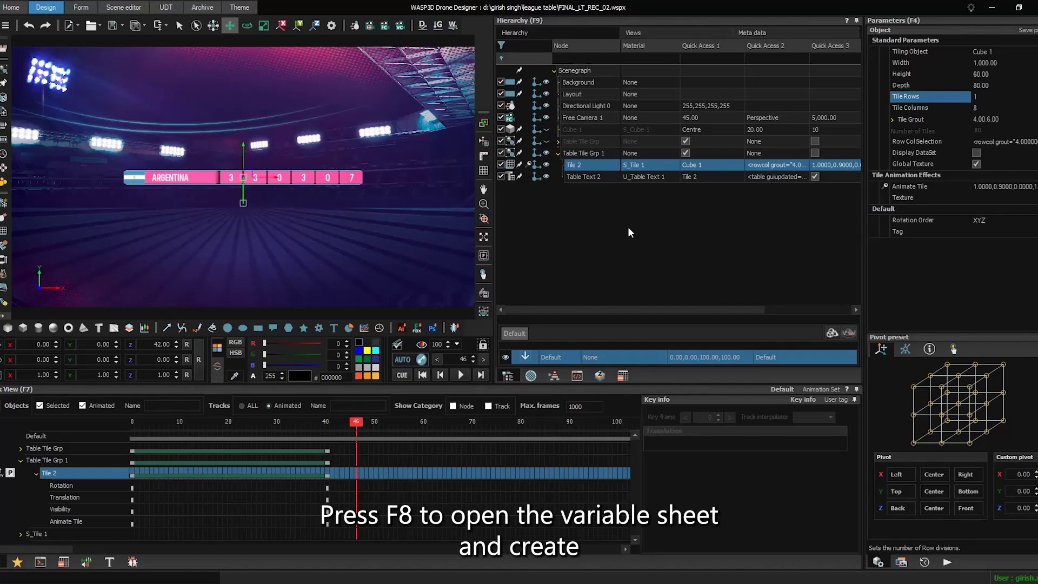
key("F8")
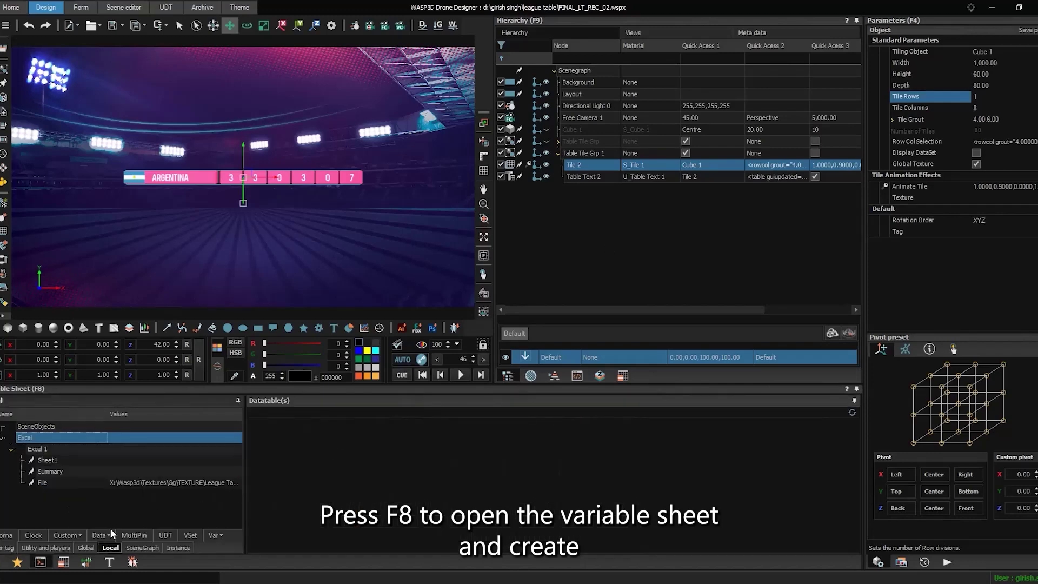
Create Excel 2 from League Table Soccer.xlsx, one row per page, first row not used as headers
left_click(110, 528)
left_click(119, 413)
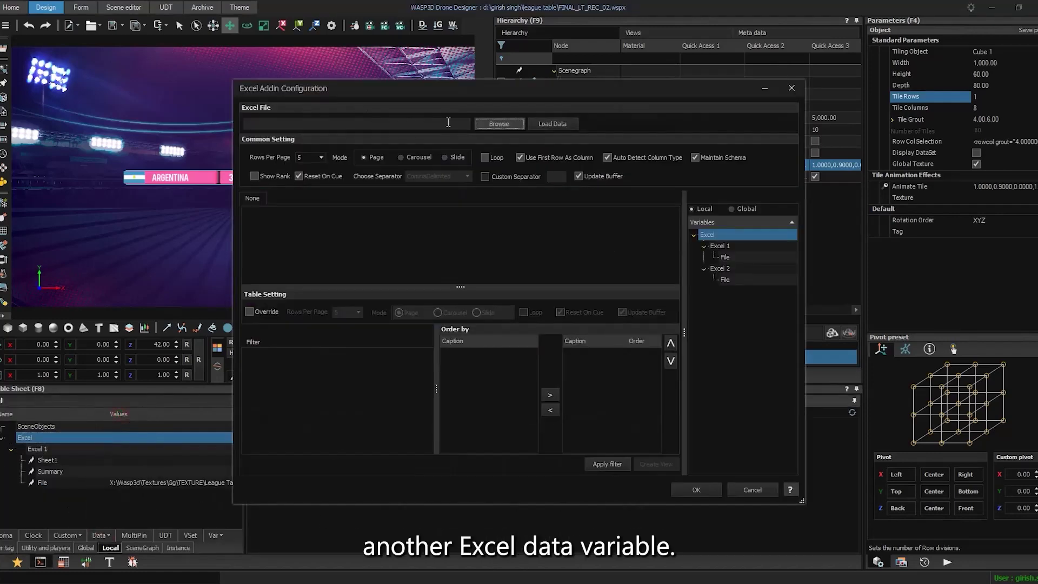
left_click(495, 124)
double_click(106, 76)
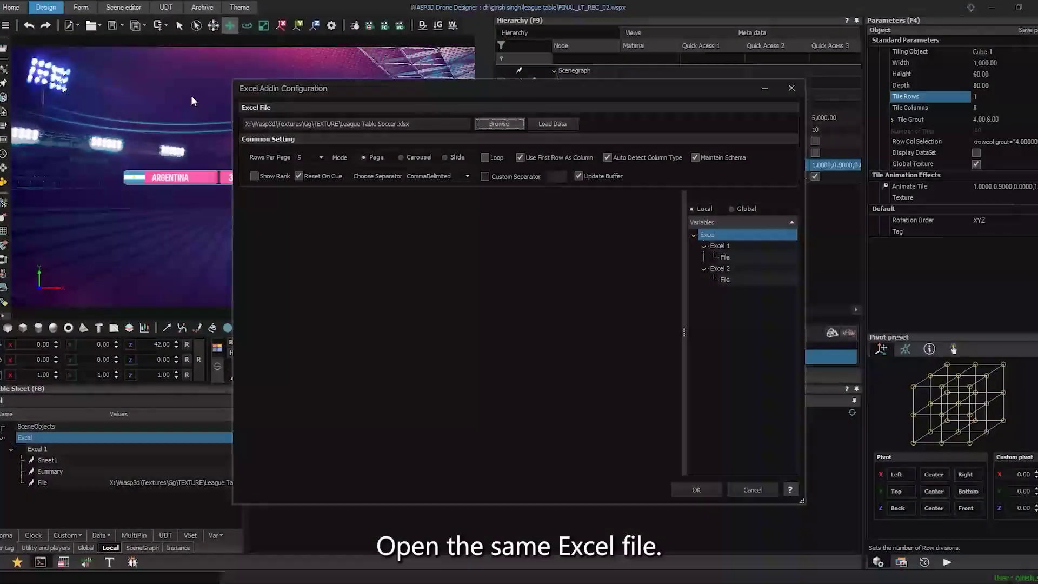
left_click(322, 158)
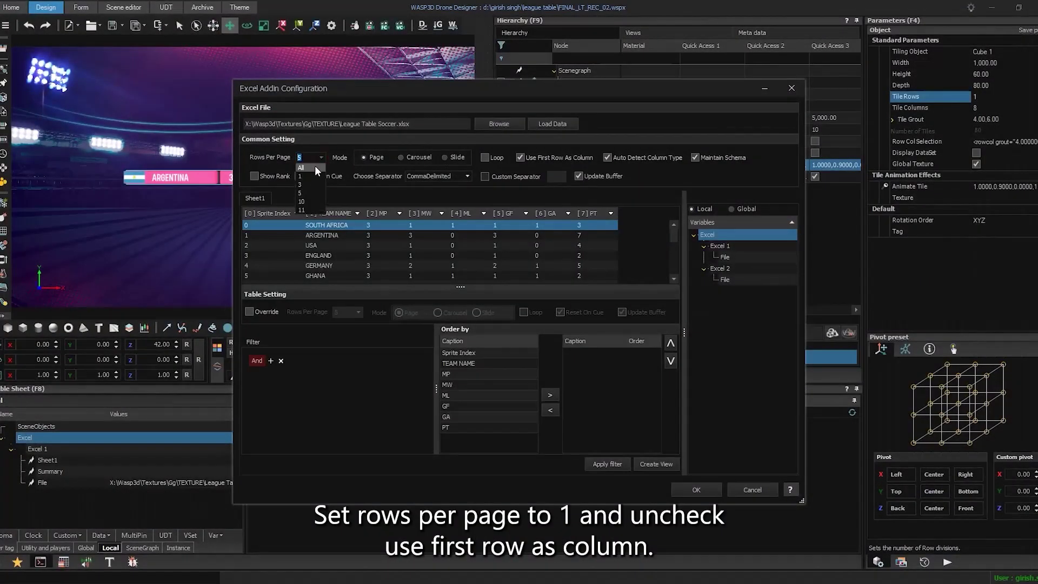
left_click(310, 175)
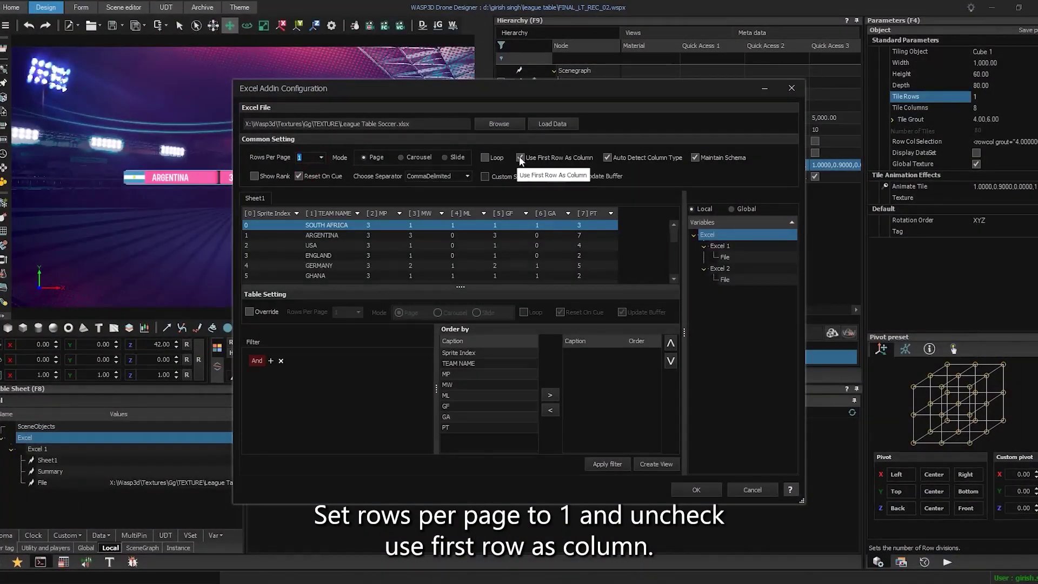
left_click(519, 158)
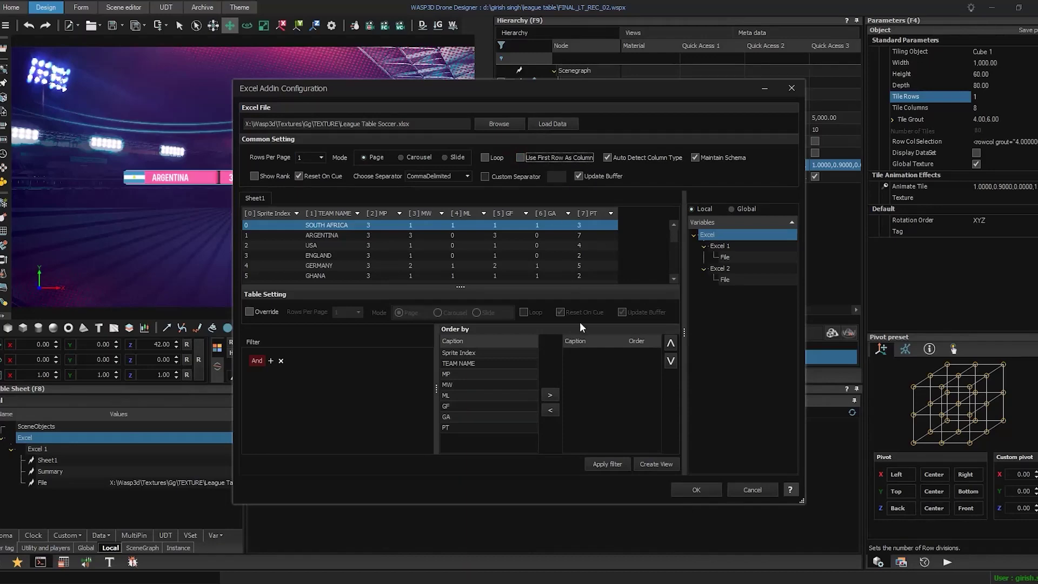
left_click(696, 491)
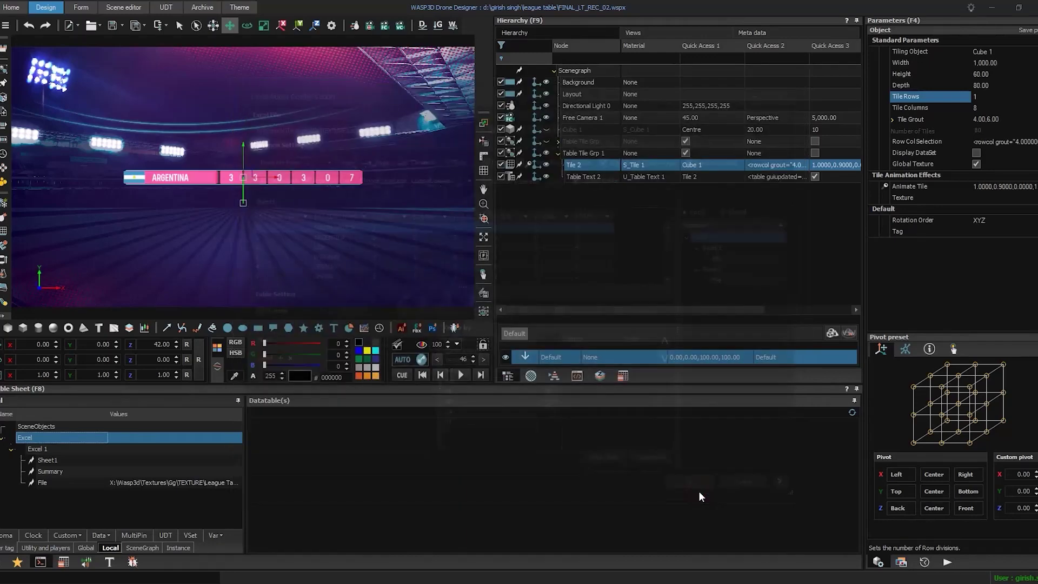
Bind Excel 2's Sheet1 to Table Text 2's table data
left_click(598, 178)
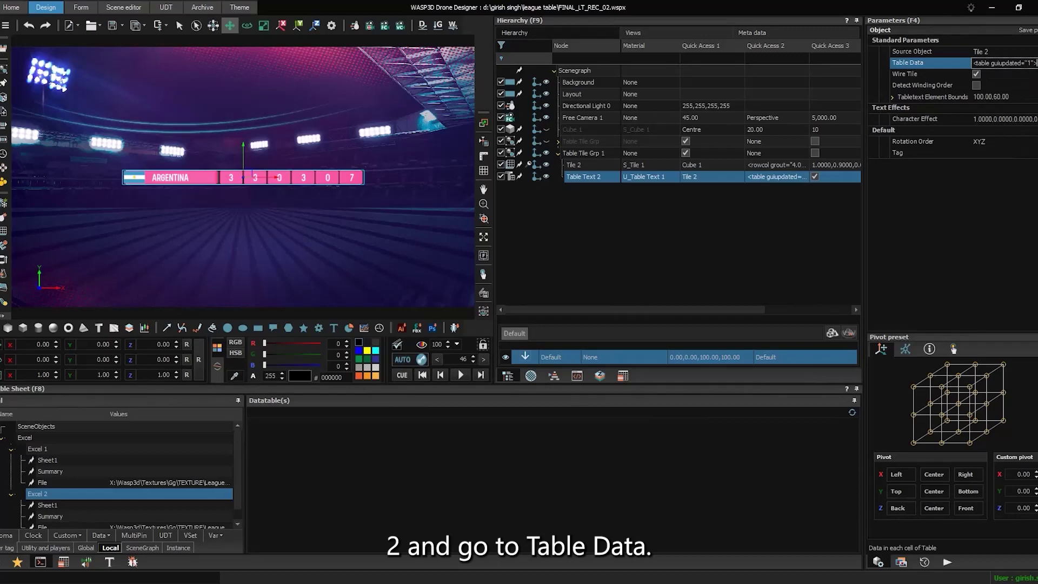
left_click(1035, 62)
left_click_drag(412, 113, 600, 136)
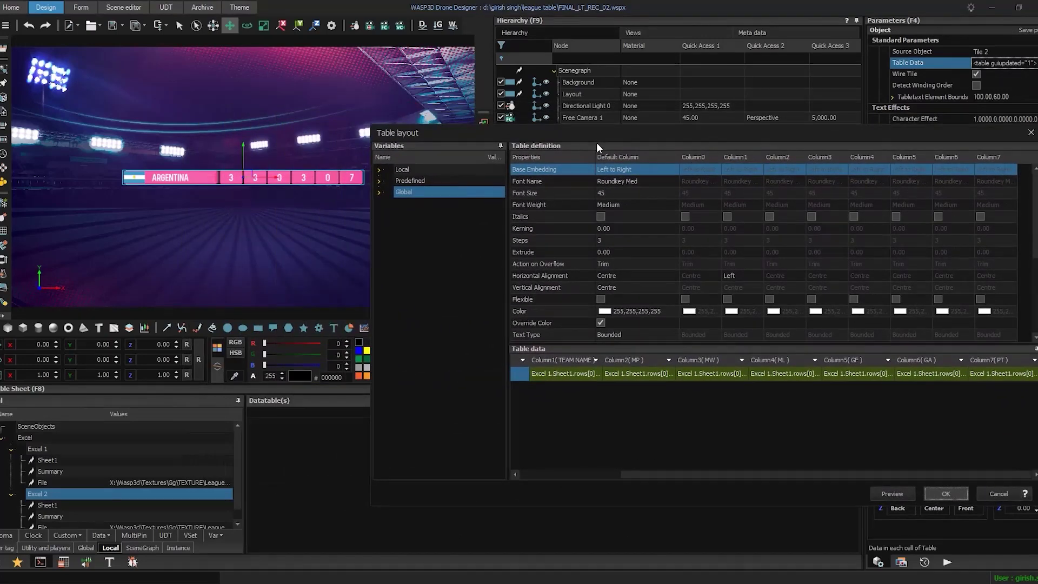
left_click(379, 170)
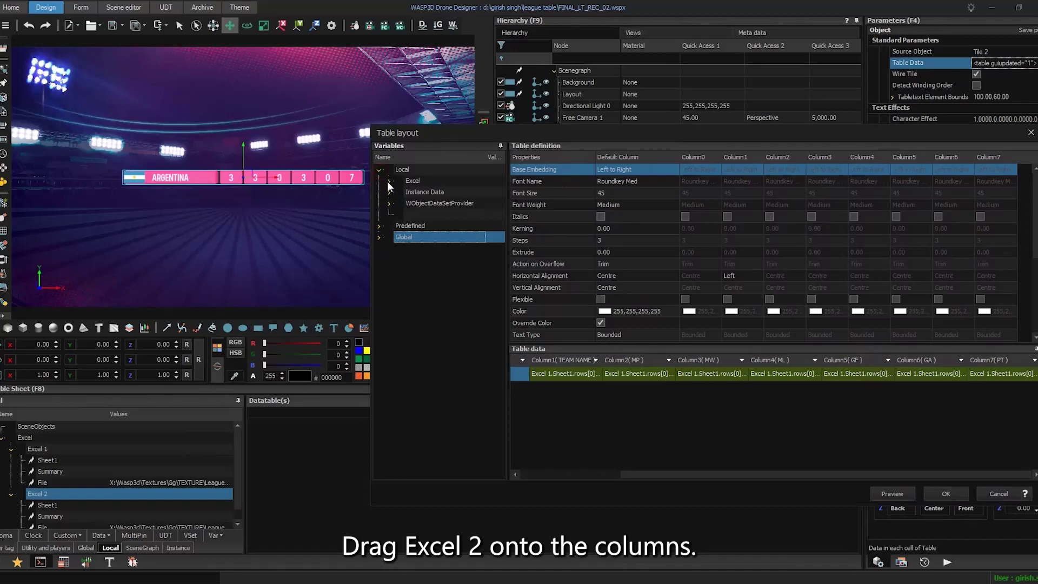
left_click(389, 181)
left_click(399, 204)
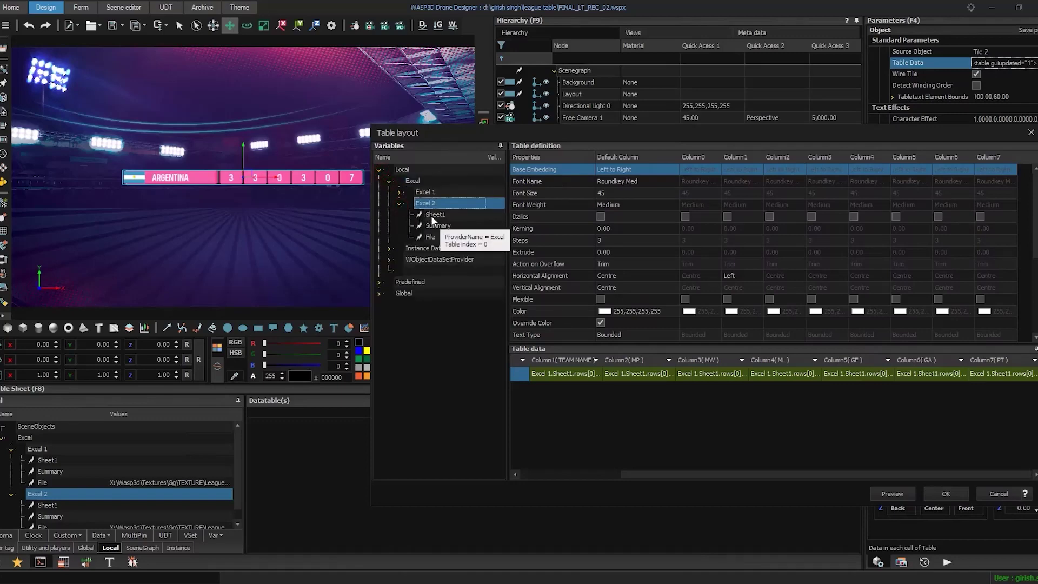
left_click_drag(431, 214, 568, 376)
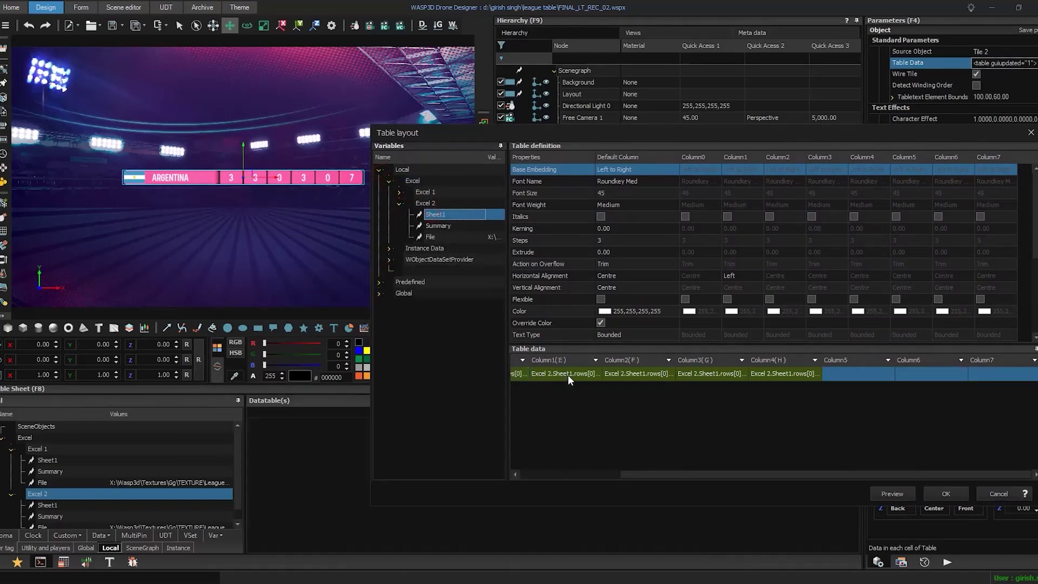
left_click_drag(597, 476, 513, 479)
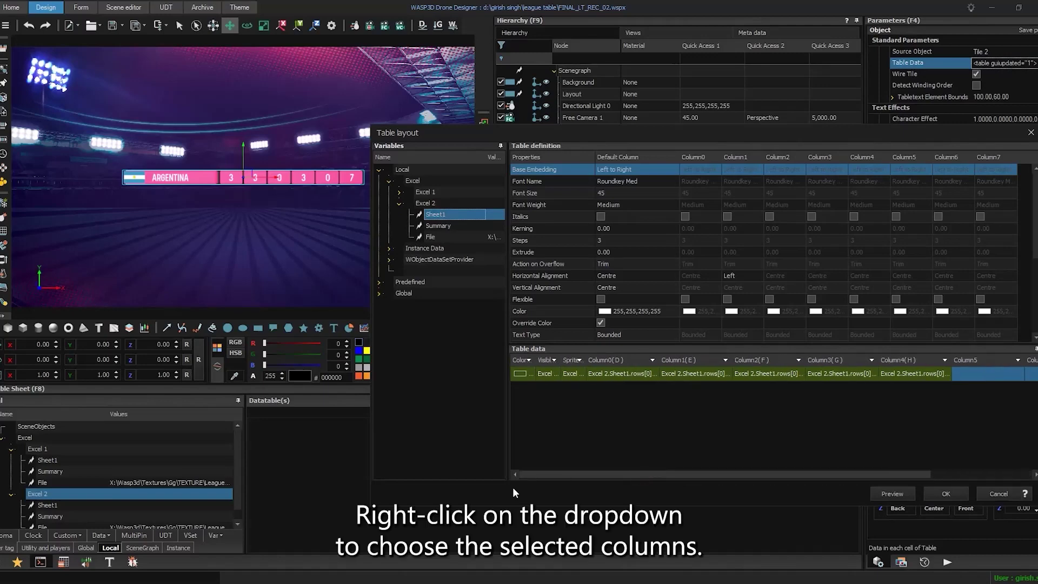
Assign the first table columns as the colour, visibility and sprite fields
right_click(528, 360)
left_click(536, 363)
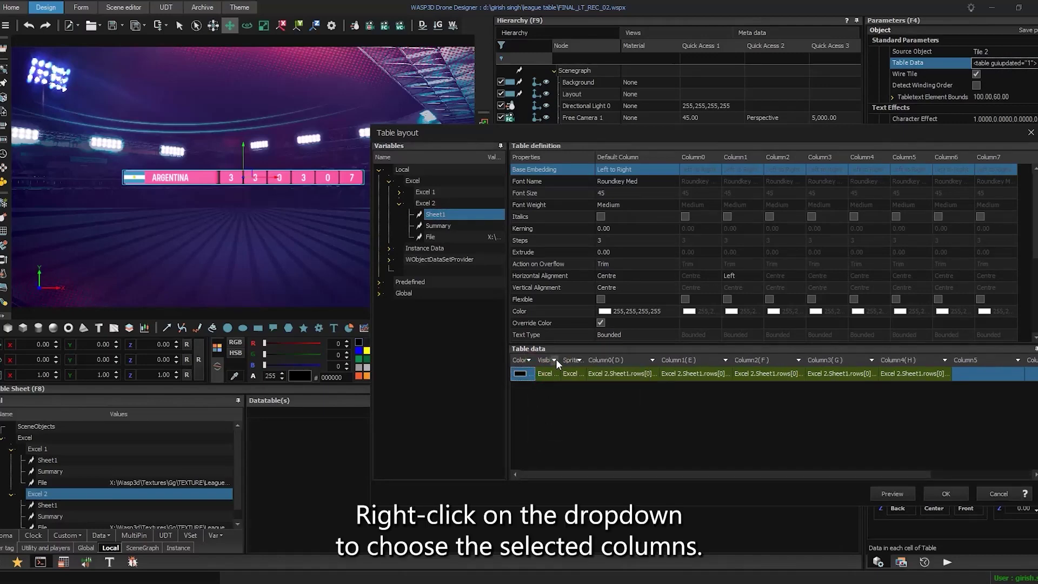
right_click(555, 360)
left_click(563, 364)
right_click(579, 359)
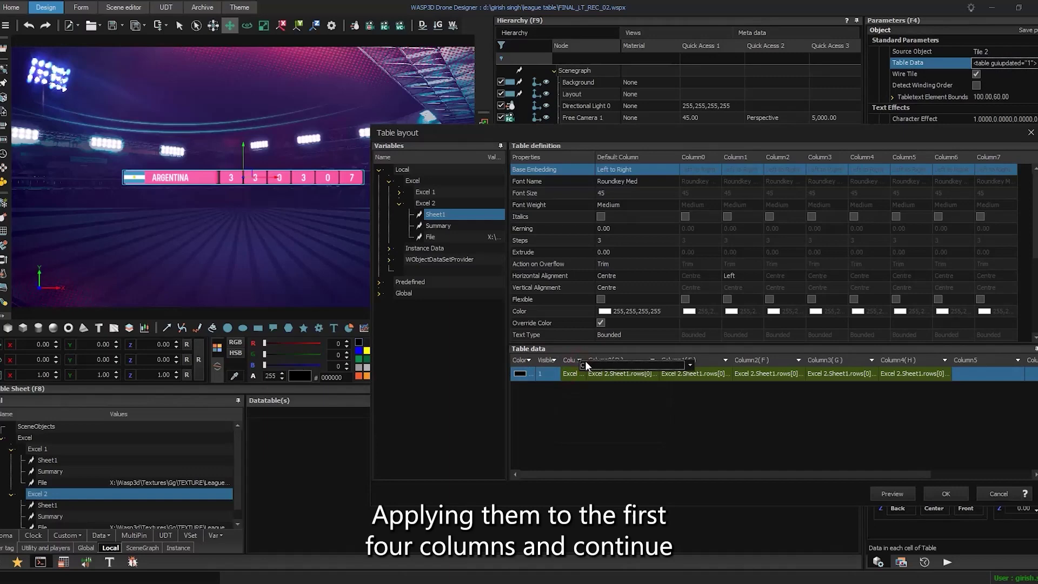
left_click(585, 366)
right_click(652, 359)
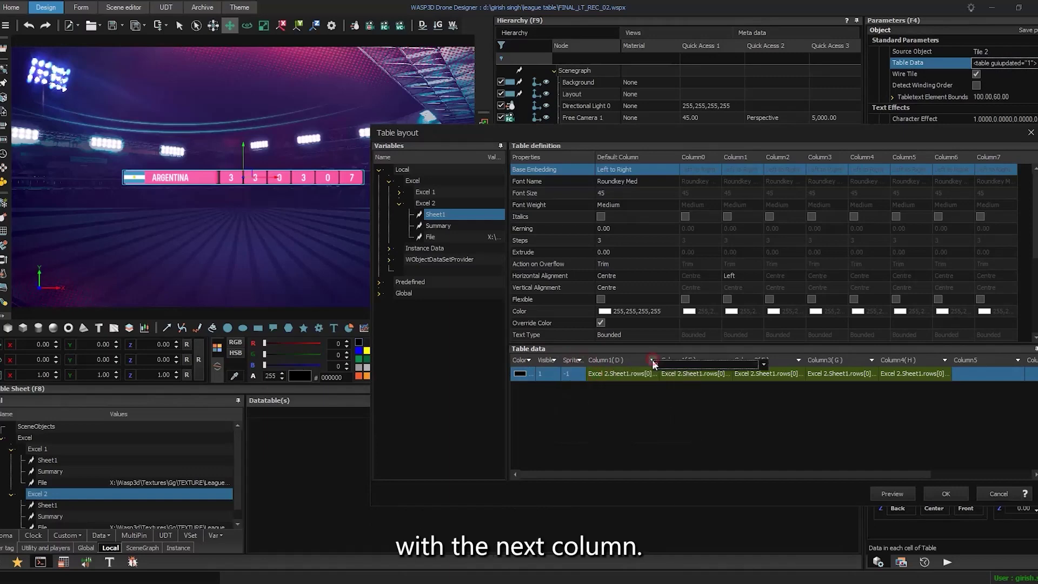
left_click(658, 366)
right_click(722, 359)
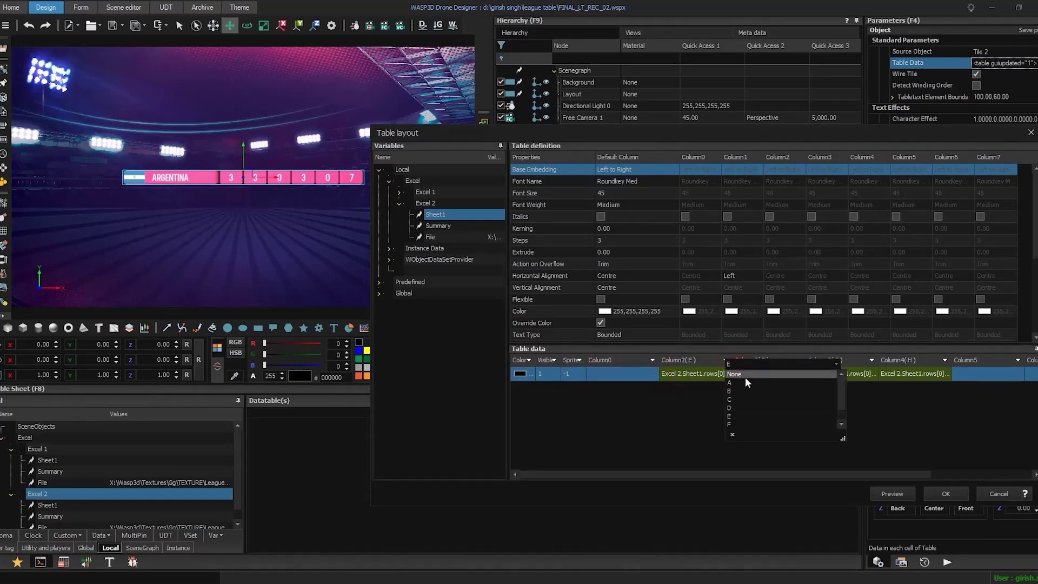
left_click(755, 392)
Map Column2 through Column8 to spreadsheet columns B through H
left_click(803, 361)
left_click(810, 396)
left_click(872, 360)
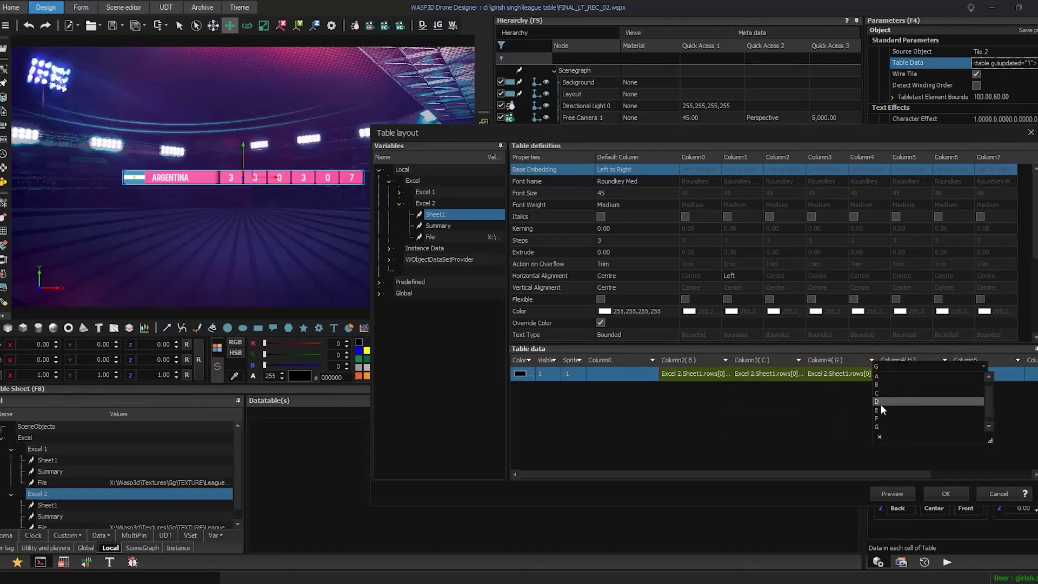
left_click(879, 404)
left_click(944, 362)
left_click(948, 410)
left_click_drag(825, 475, 932, 475)
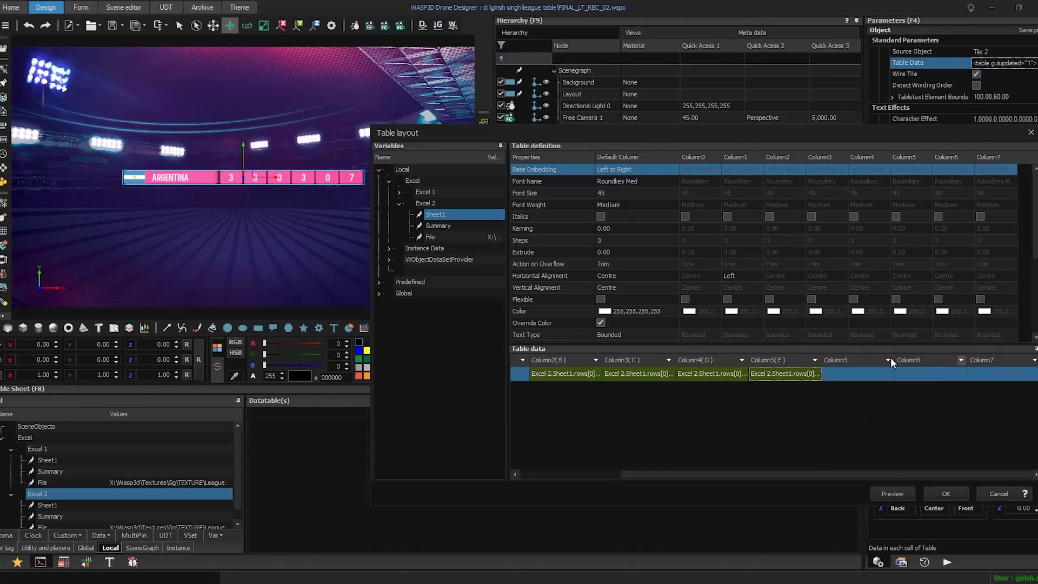
left_click(891, 359)
left_click(893, 425)
left_click(962, 361)
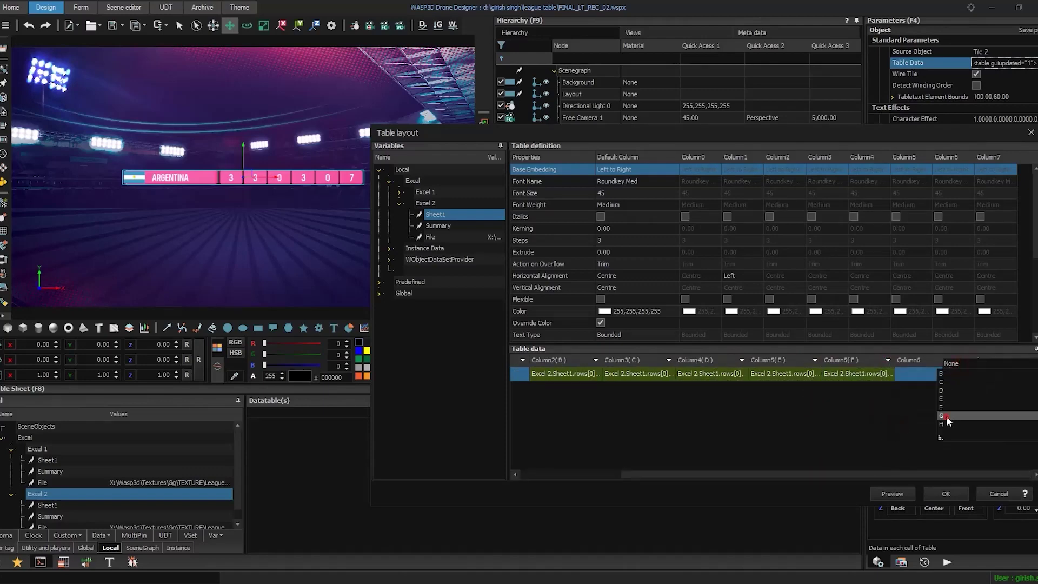
left_click(973, 433)
left_click(1032, 361)
left_click(951, 425)
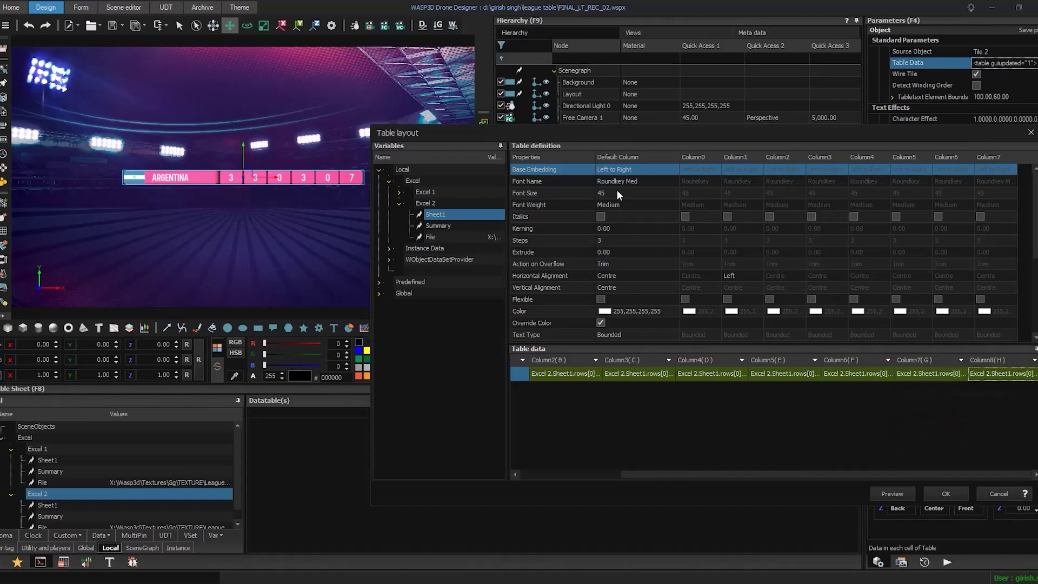
scroll(732, 288, "down", 2)
scroll(735, 287, "down", 1)
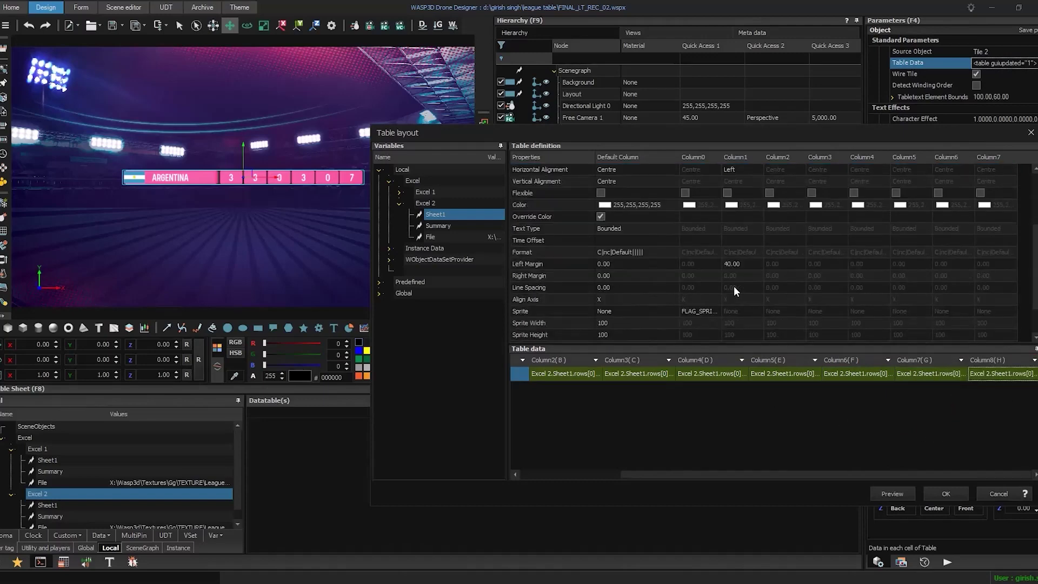
Set the table text colour to yellow FFE203, preview, and apply the layout
left_click(698, 311)
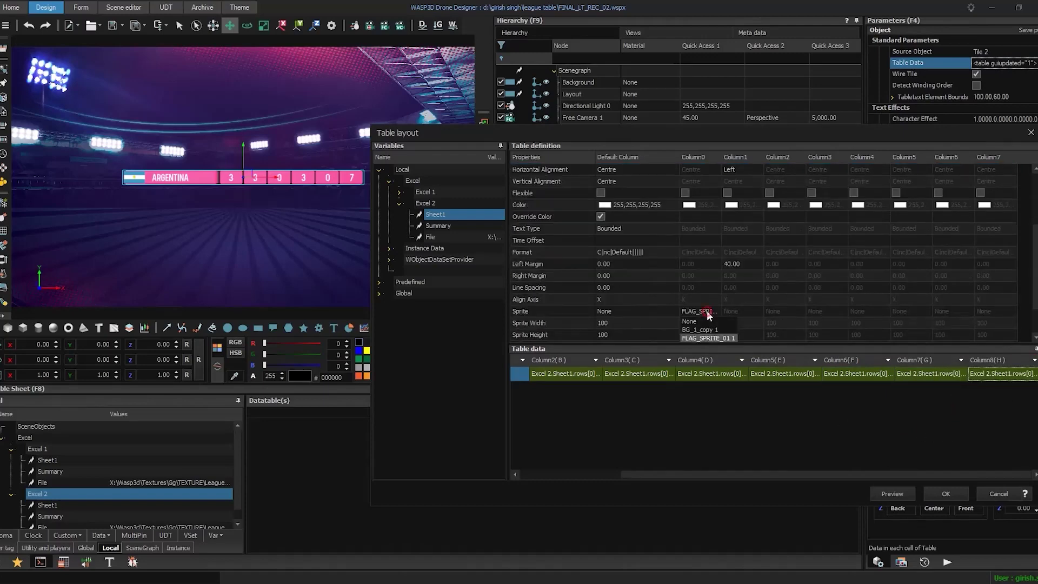
left_click(894, 494)
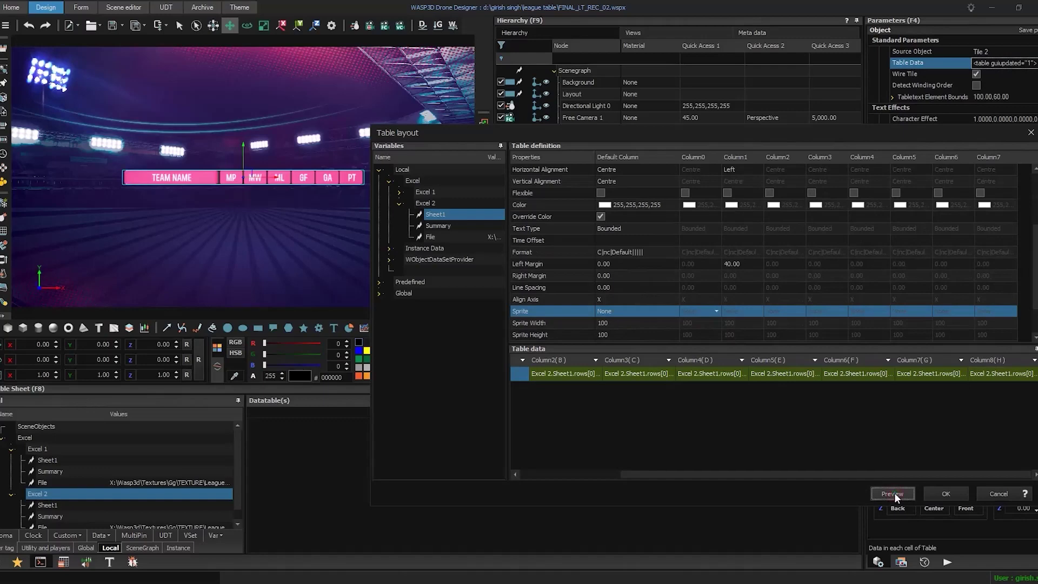
left_click(608, 206)
left_click(698, 219)
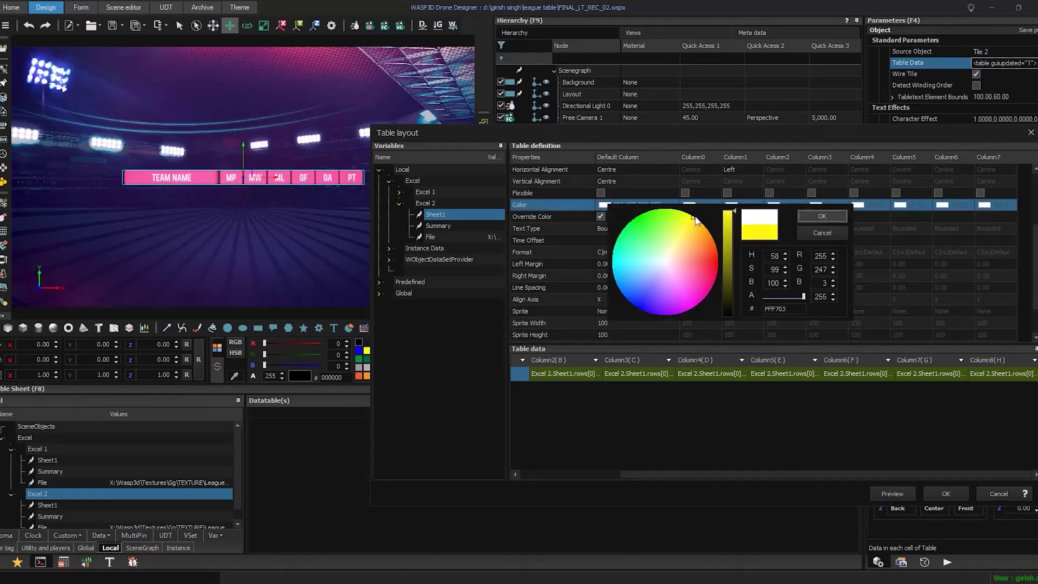
left_click(822, 217)
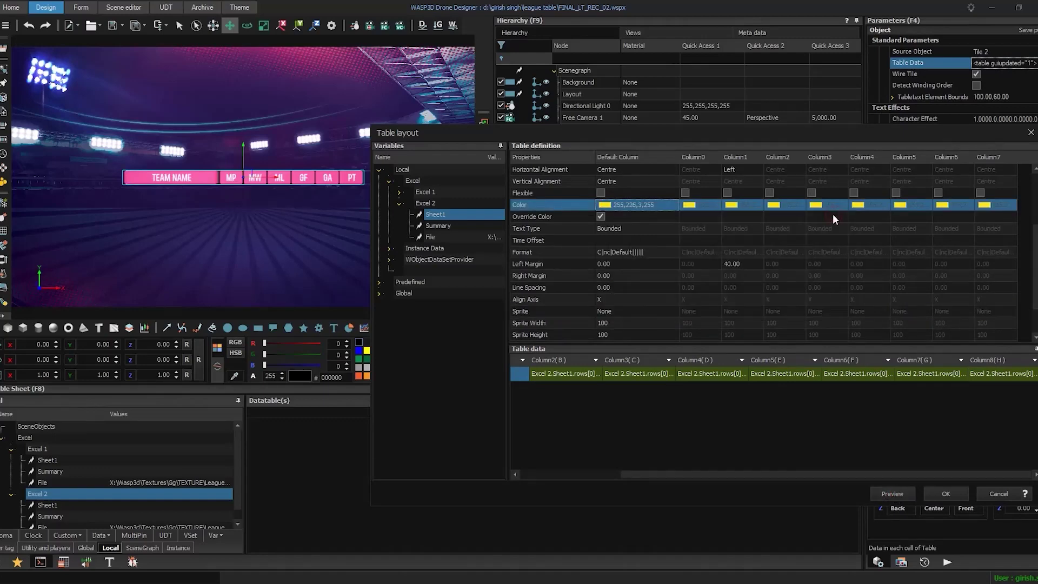
left_click(947, 495)
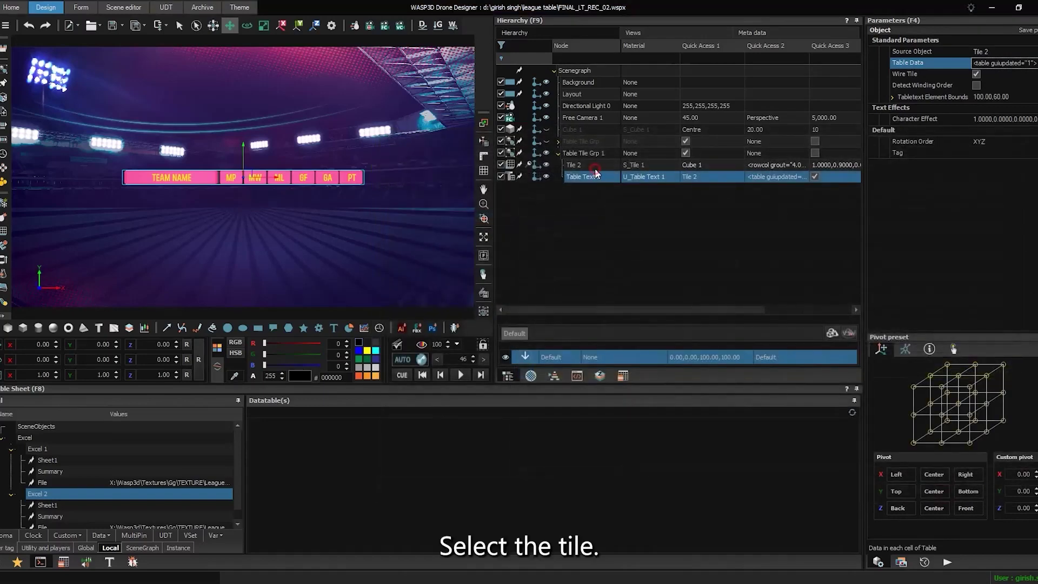
Darken Tile 2's colour to near-black in its row and column layout
left_click(626, 167)
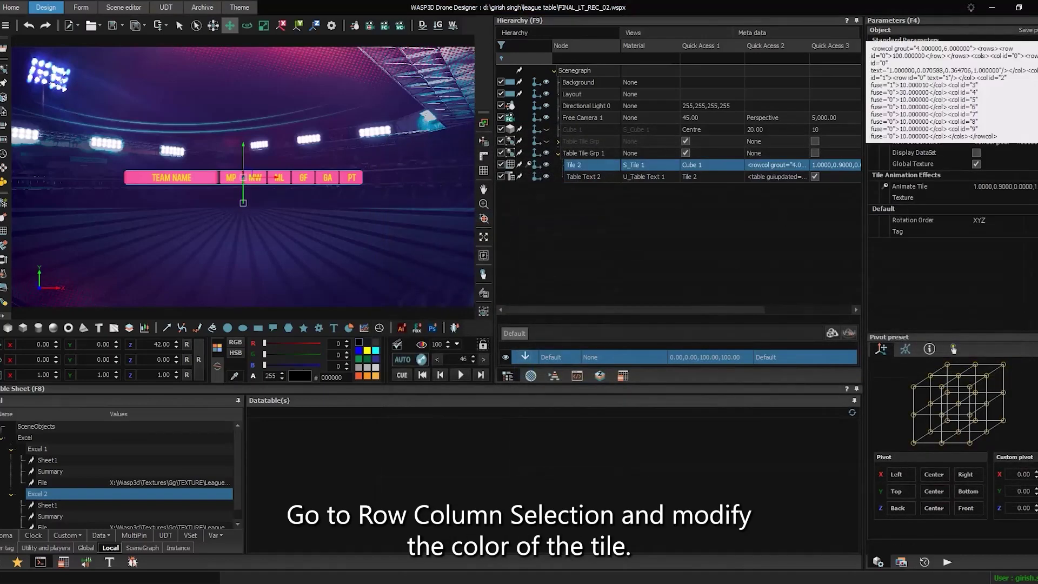
double_click(1006, 141)
left_click(325, 314)
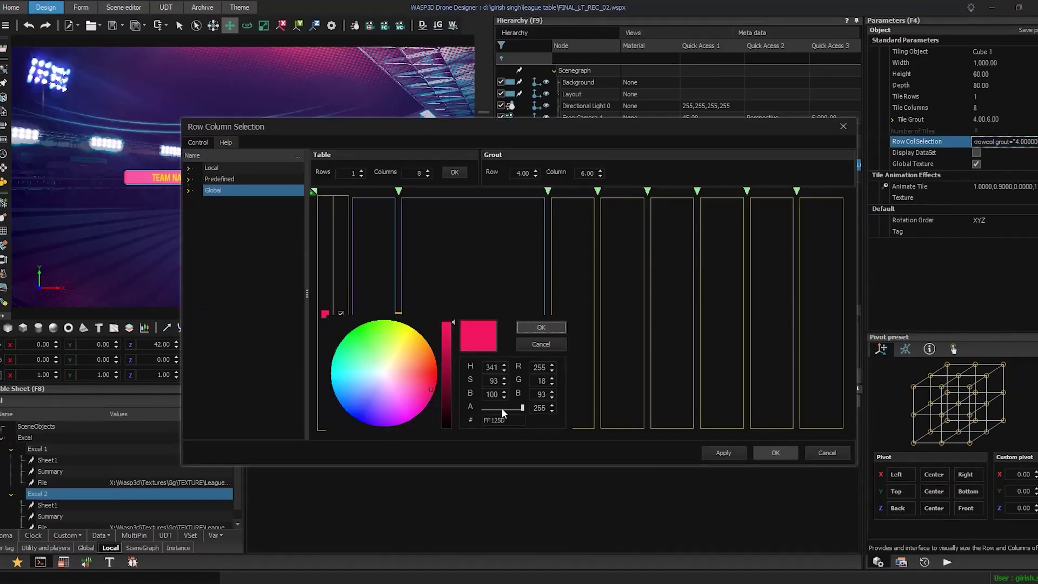
left_click(486, 419)
type("FFFFF")
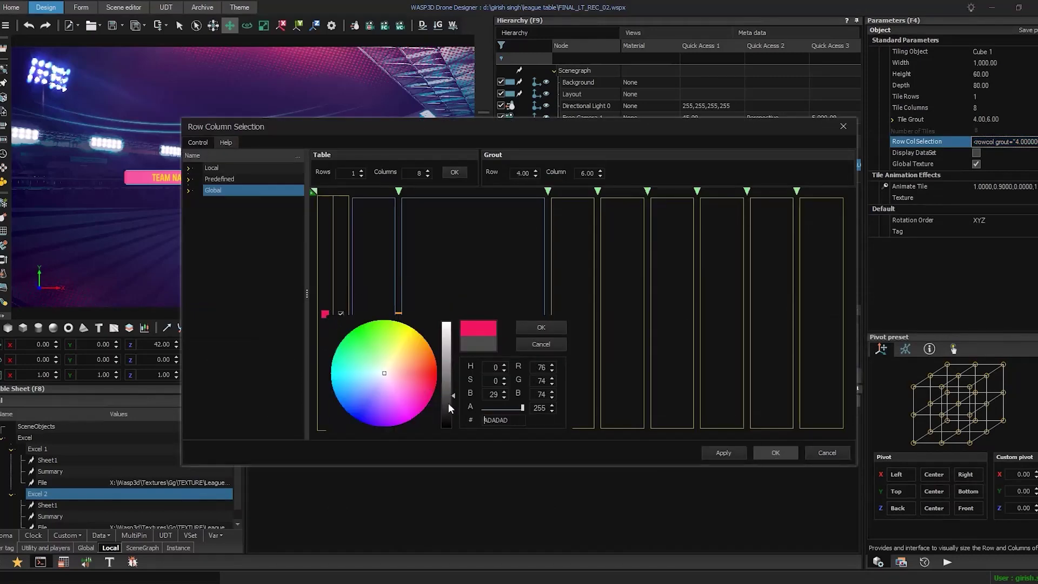
left_click_drag(449, 404, 447, 412)
left_click(543, 328)
Apply the new tile colours to the grid and make Table Tile Grp visible
left_click_drag(473, 131, 698, 130)
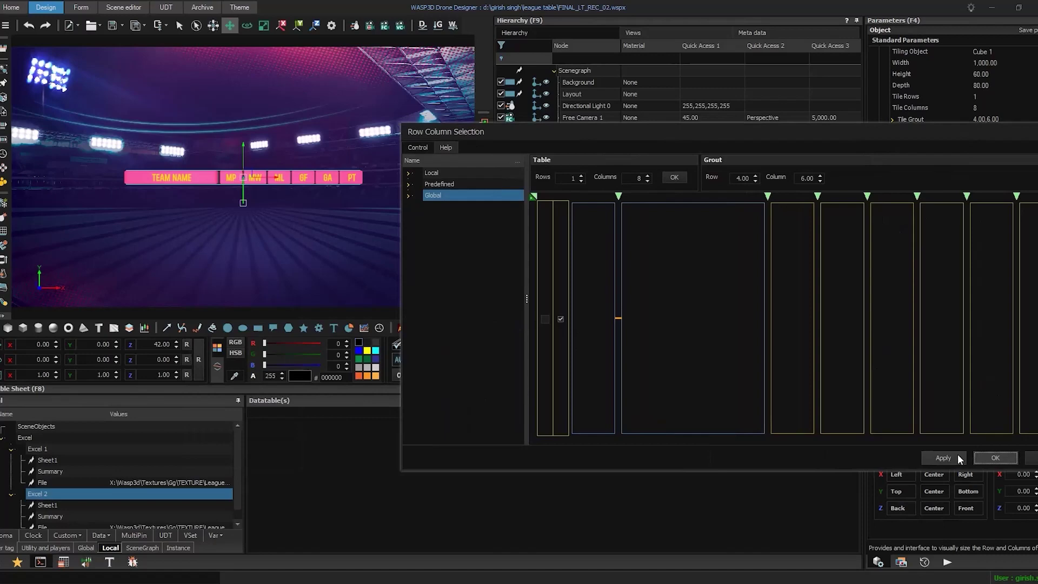
left_click(959, 453)
left_click(997, 459)
left_click(579, 154)
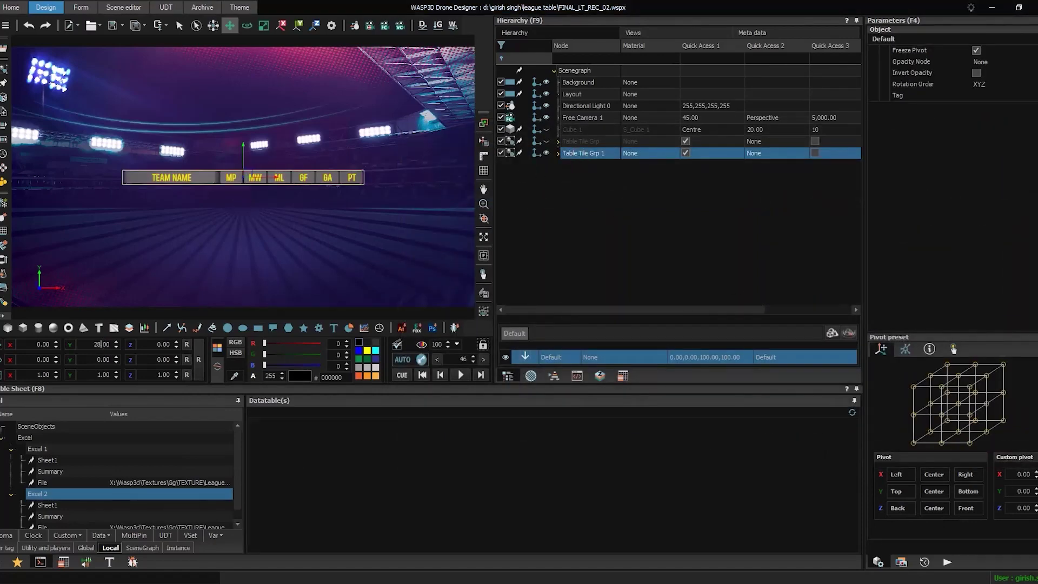
left_click(546, 142)
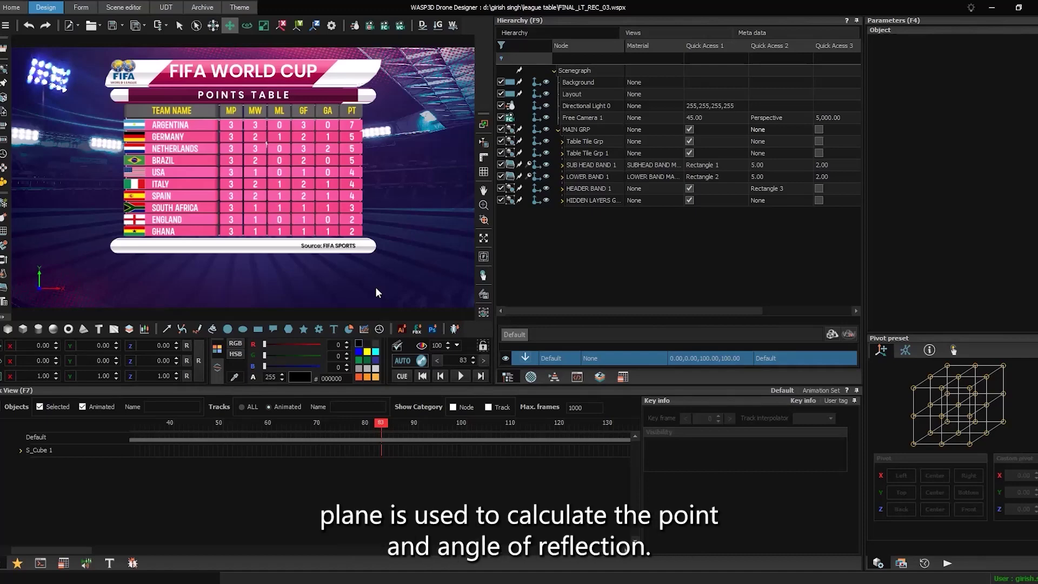
Create a 1920x1080 rectangle named REFLECTION, rotated X 90 and lowered to Y -310
left_click(259, 329)
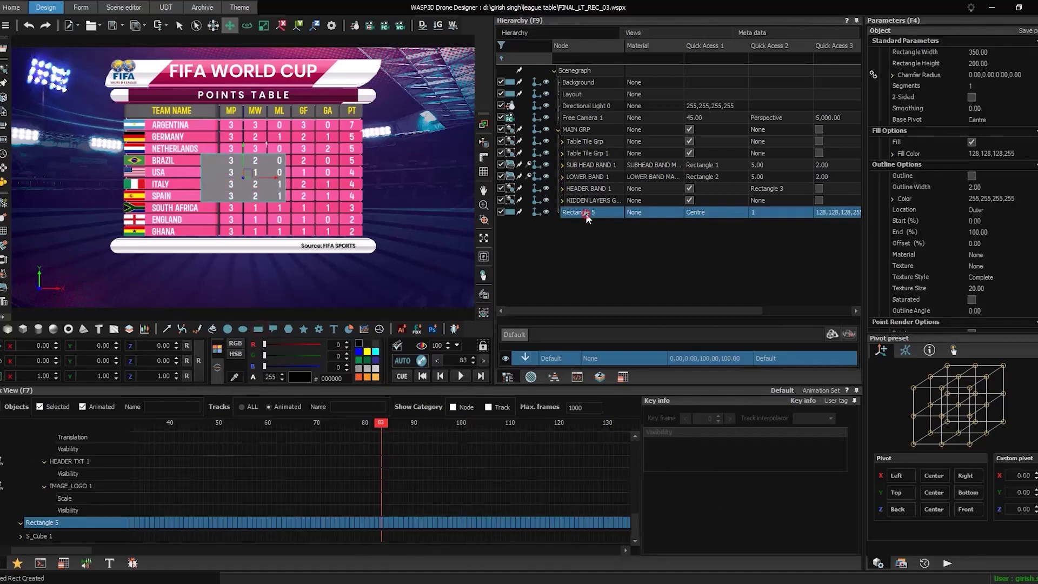
type("REFLECTION")
key("Return")
left_click(981, 54)
type("1920")
key("Return")
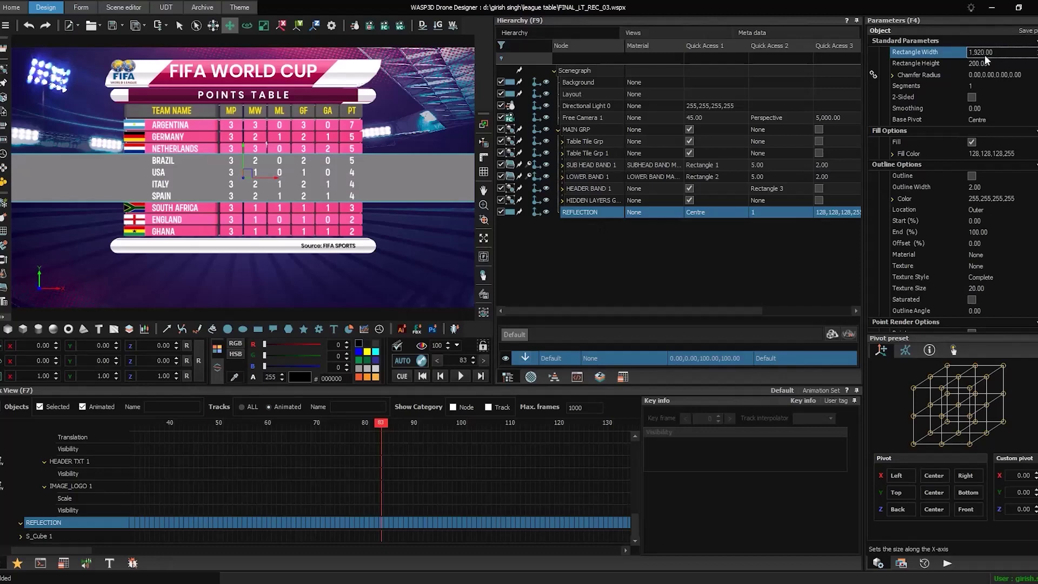
left_click(975, 64)
type("1080")
key("Return")
double_click(47, 361)
type("90")
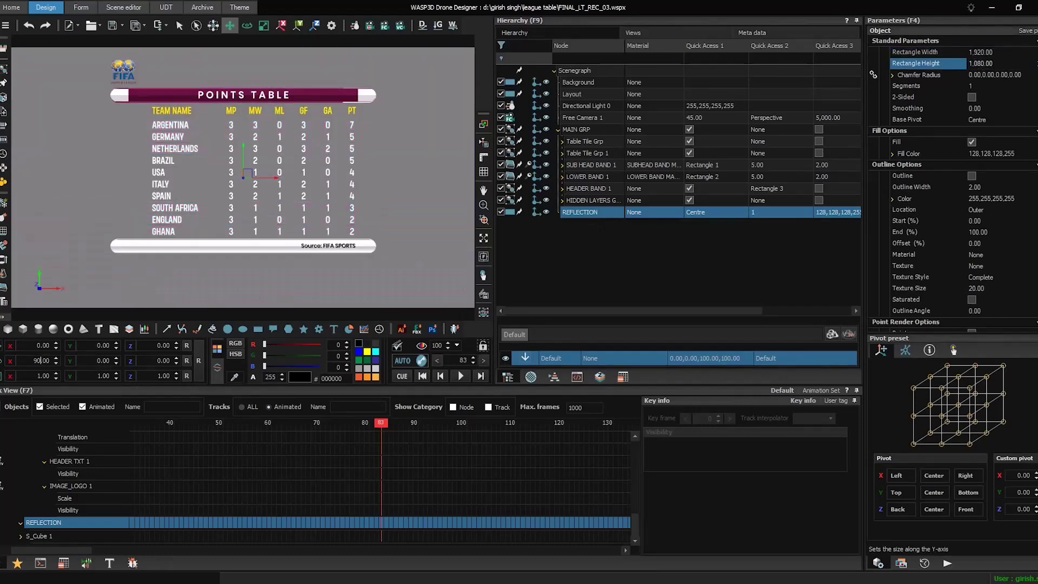
key("Return")
left_click(103, 345)
type("-310")
key("Return")
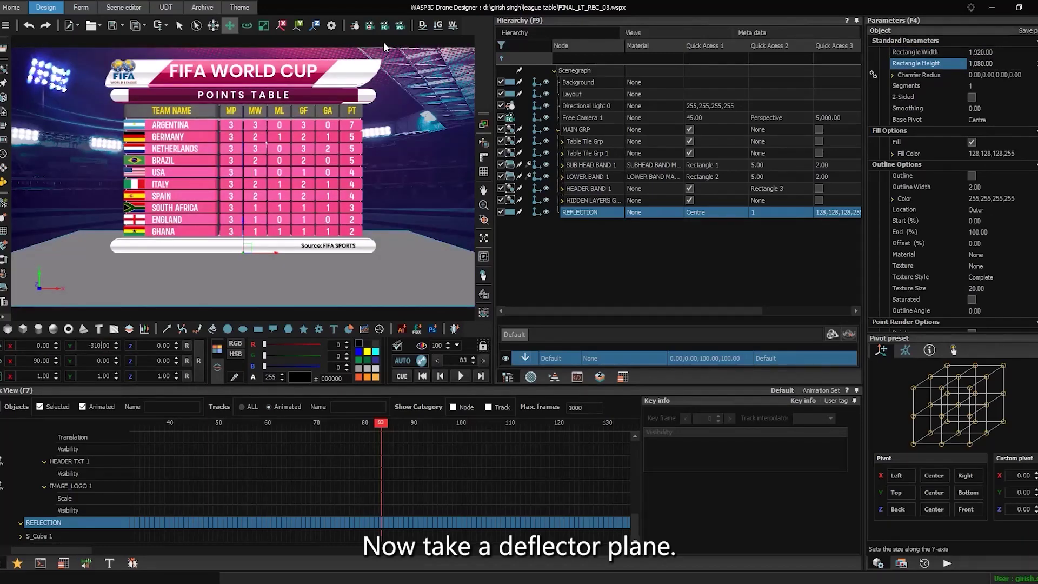
Add Deflector Plane 1, copy REFLECTION's transform onto it, and hide it
left_click(422, 26)
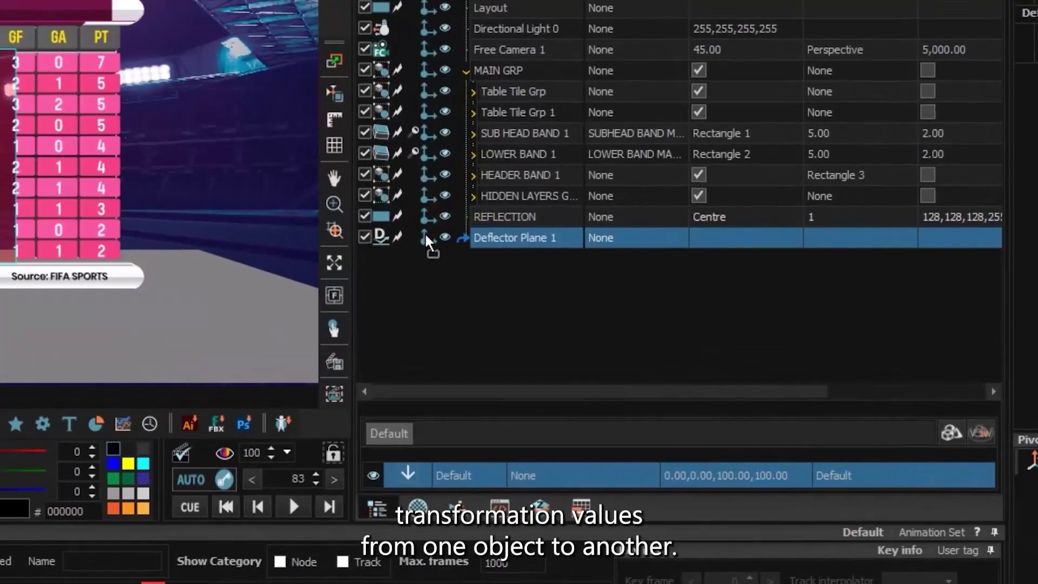
left_click_drag(426, 241, 438, 239)
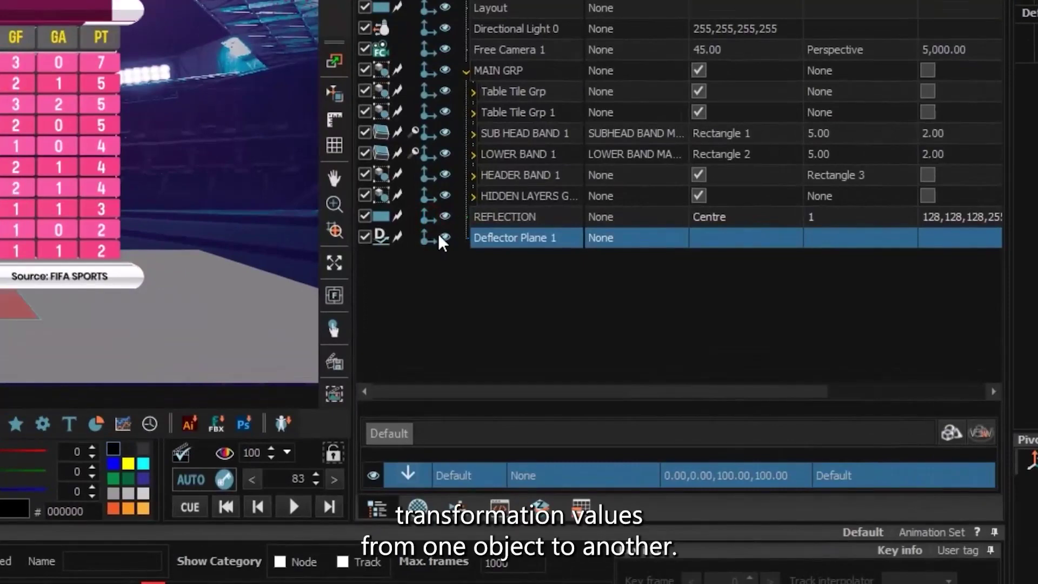
left_click(501, 241)
left_click(443, 238)
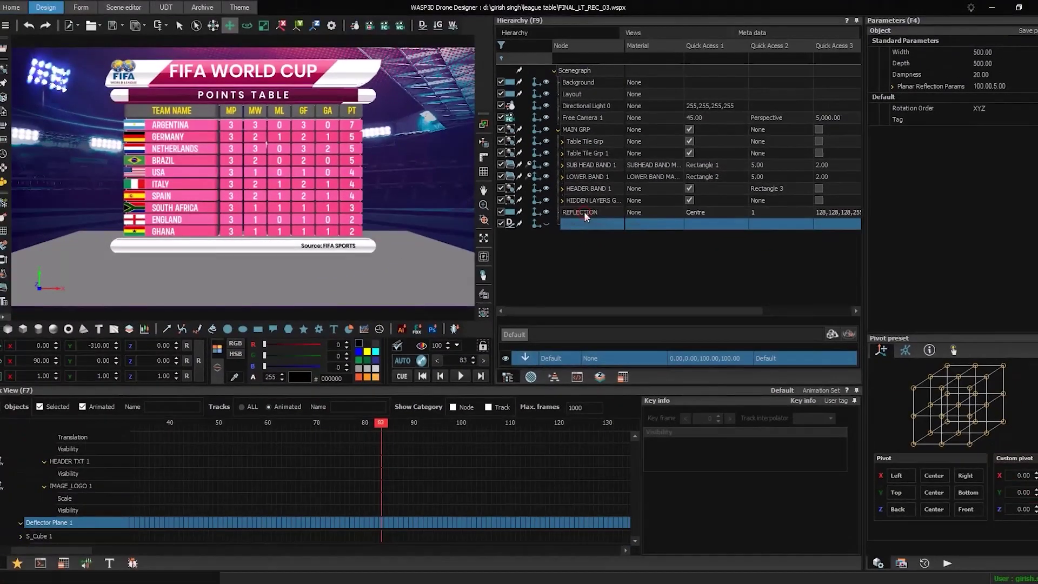
Create a uniform material named REFLECTION MAT for the REFLECTION rectangle
left_click(584, 211)
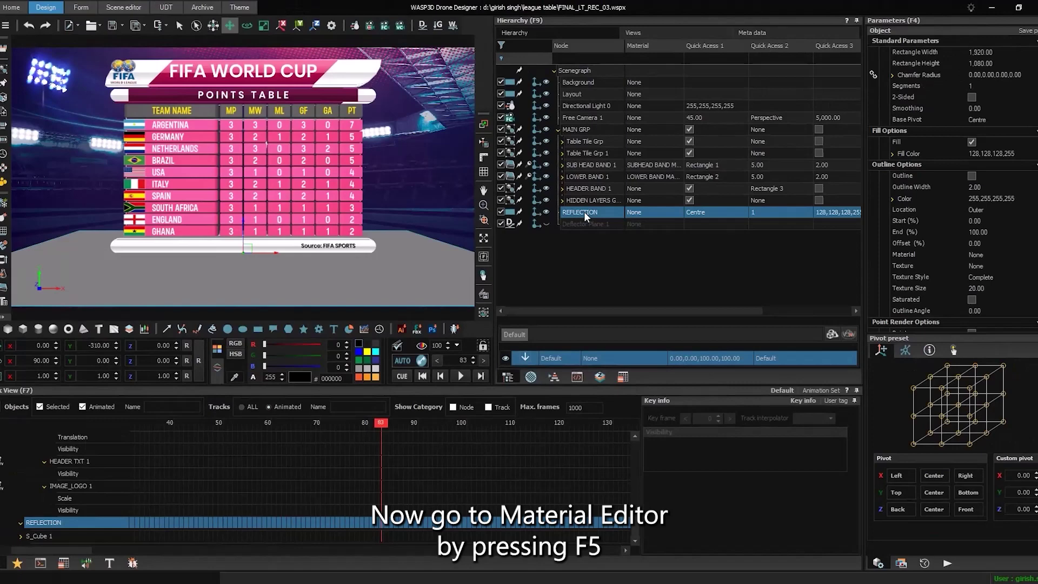
key("F5")
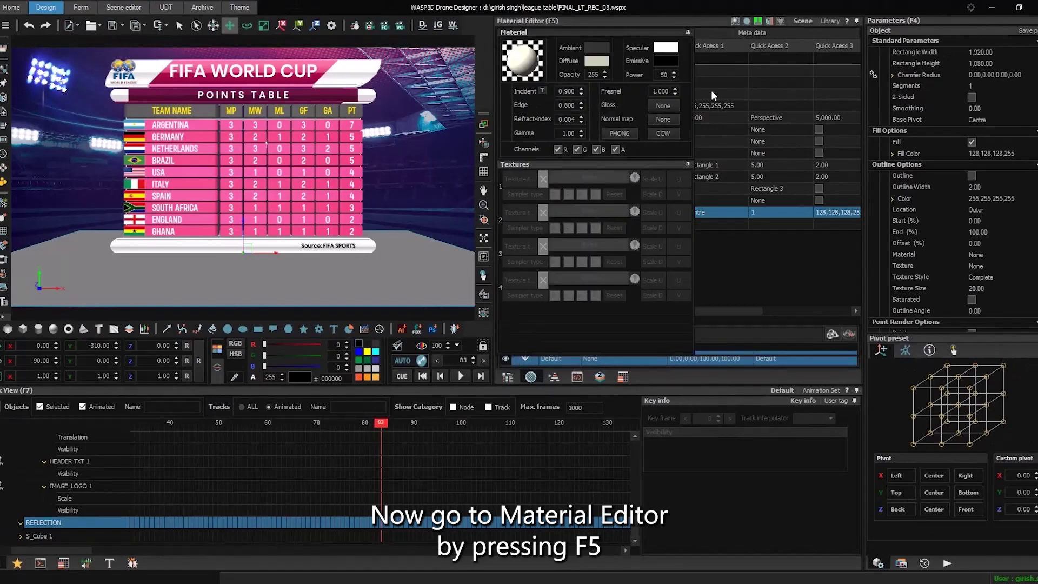
left_click(746, 20)
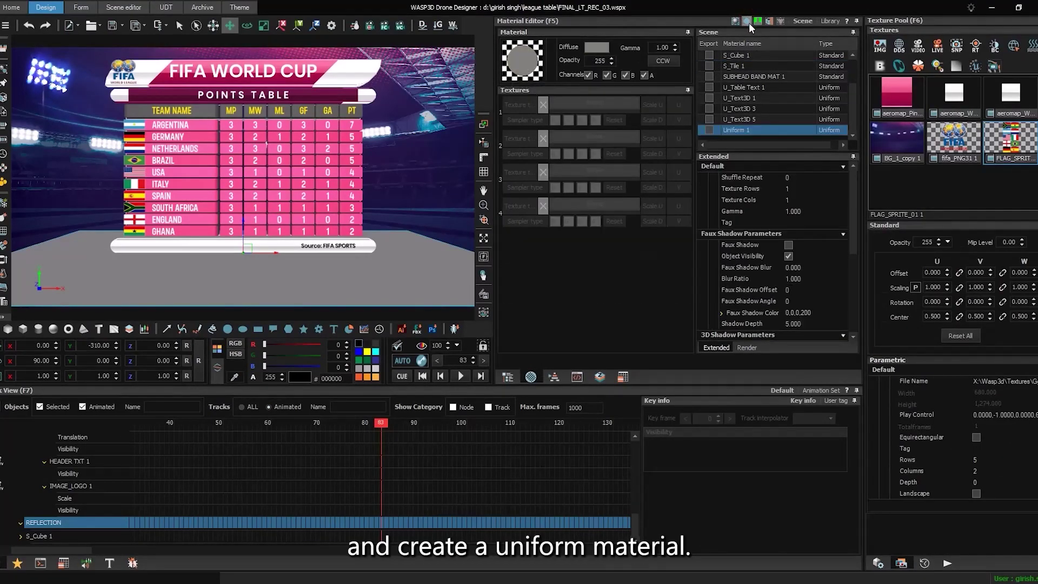
type("REFLECTION MAT")
key("Return")
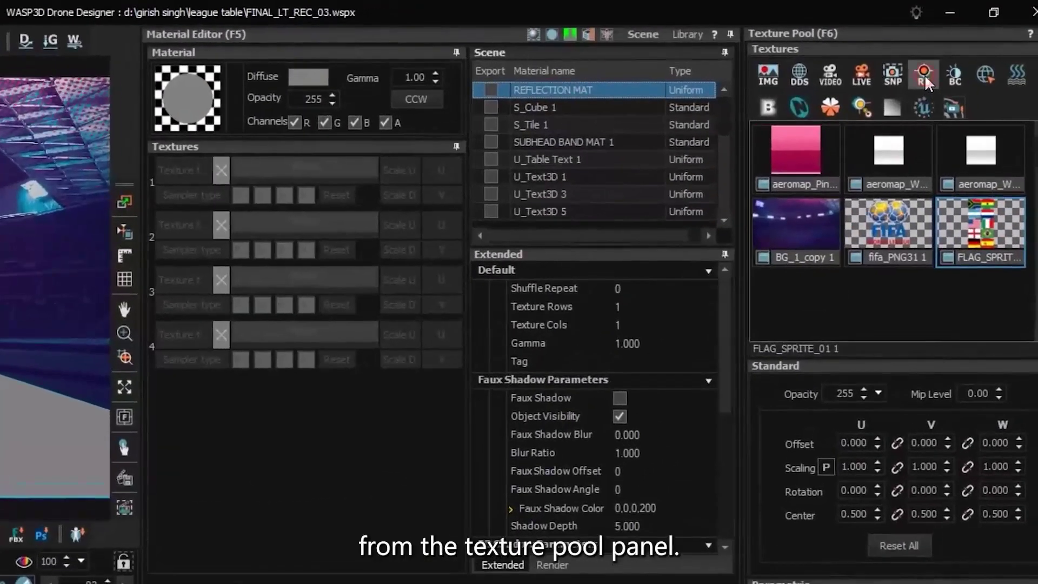
Put Render Texture 1 in slot 1 as Mirror, with reflection through Deflector Plane 1
left_click(994, 46)
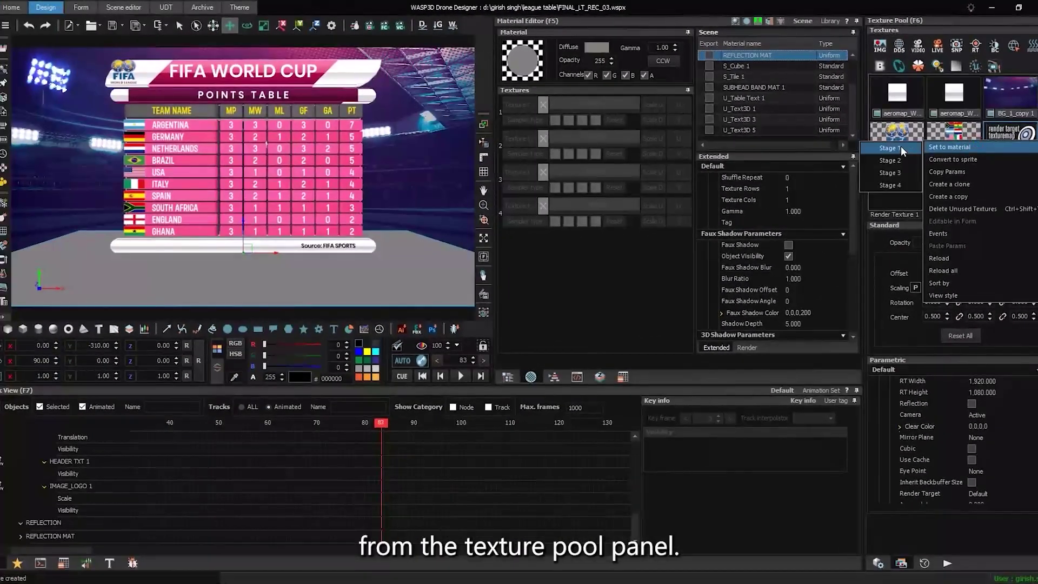
left_click_drag(1010, 138, 595, 105)
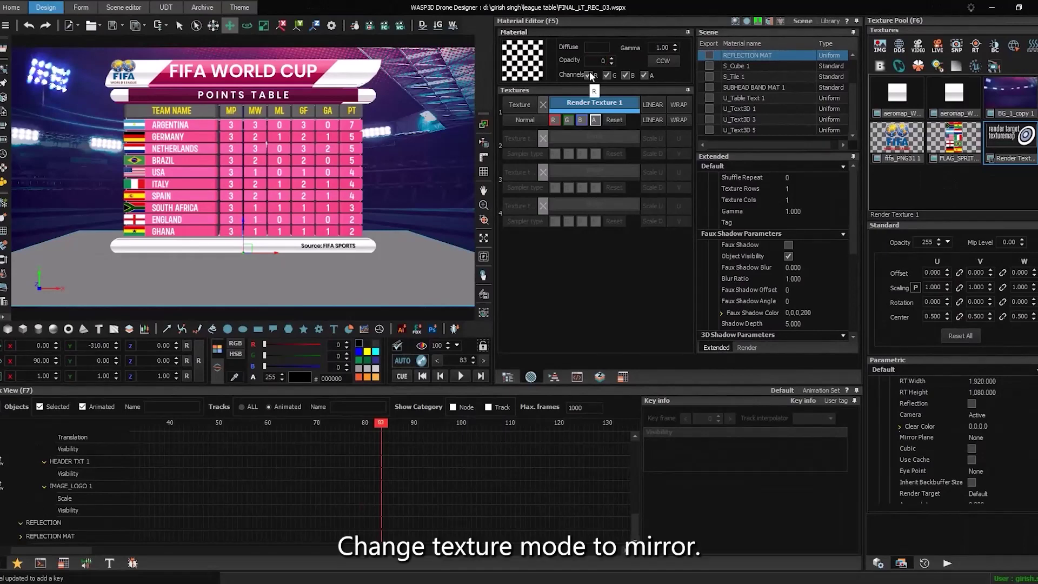
left_click(526, 106)
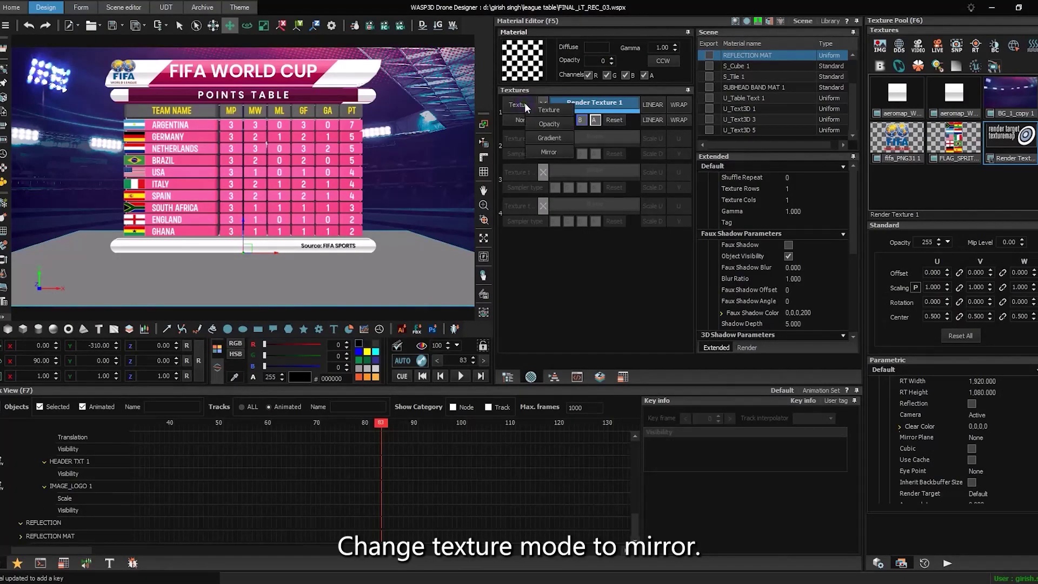
left_click(549, 152)
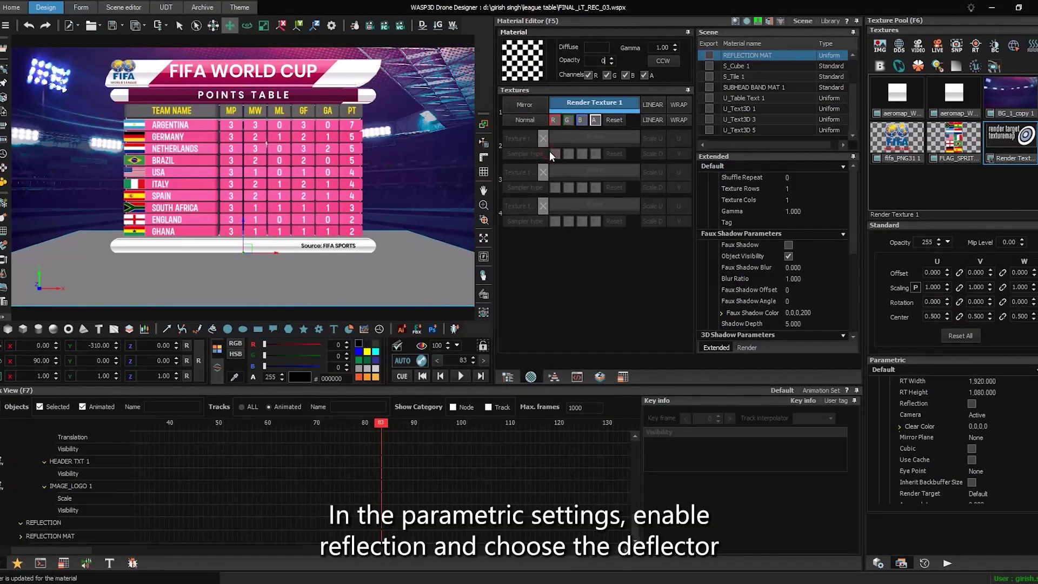
left_click(973, 403)
left_click(974, 439)
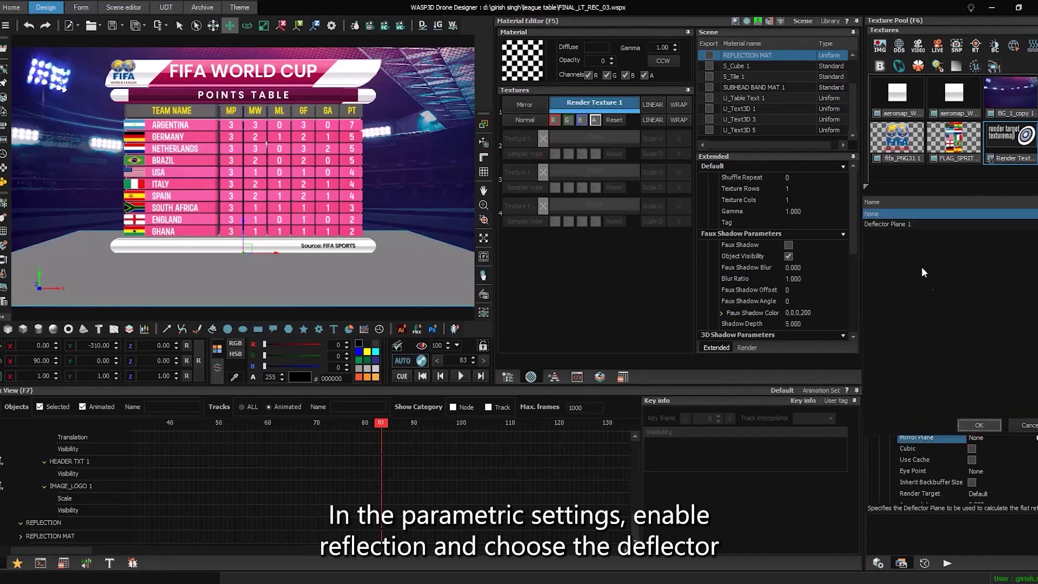
left_click(901, 224)
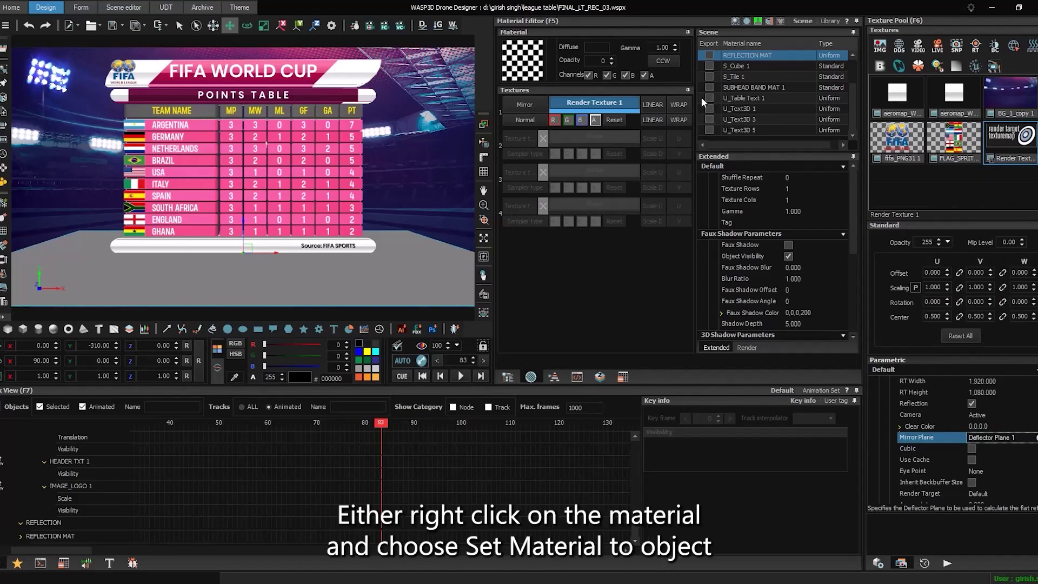
Apply REFLECTION MAT to the rectangle, then set opacity to 100 and mip level to 2.00
right_click(756, 54)
left_click(775, 61)
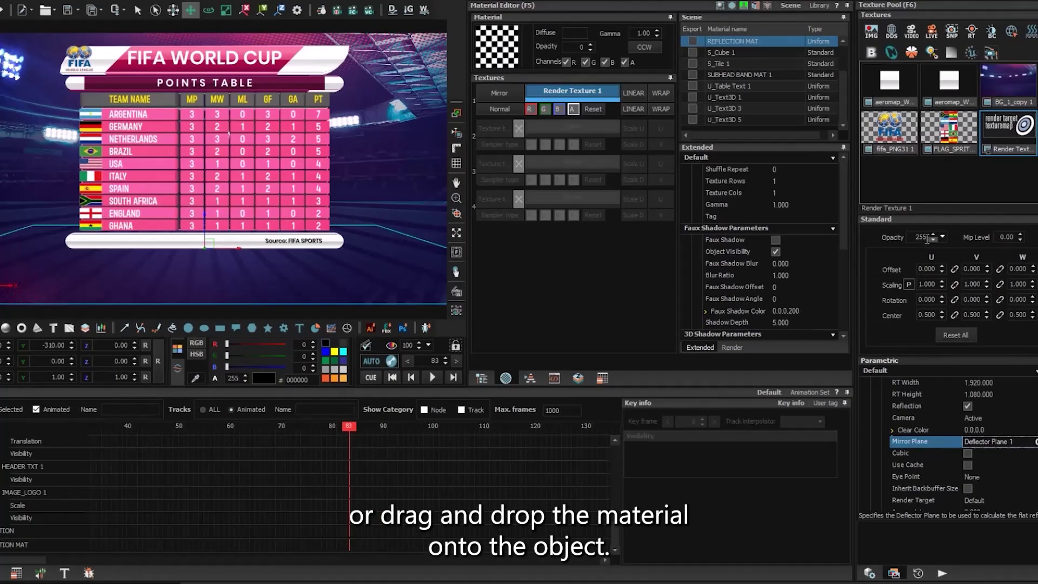
double_click(927, 242)
type("100")
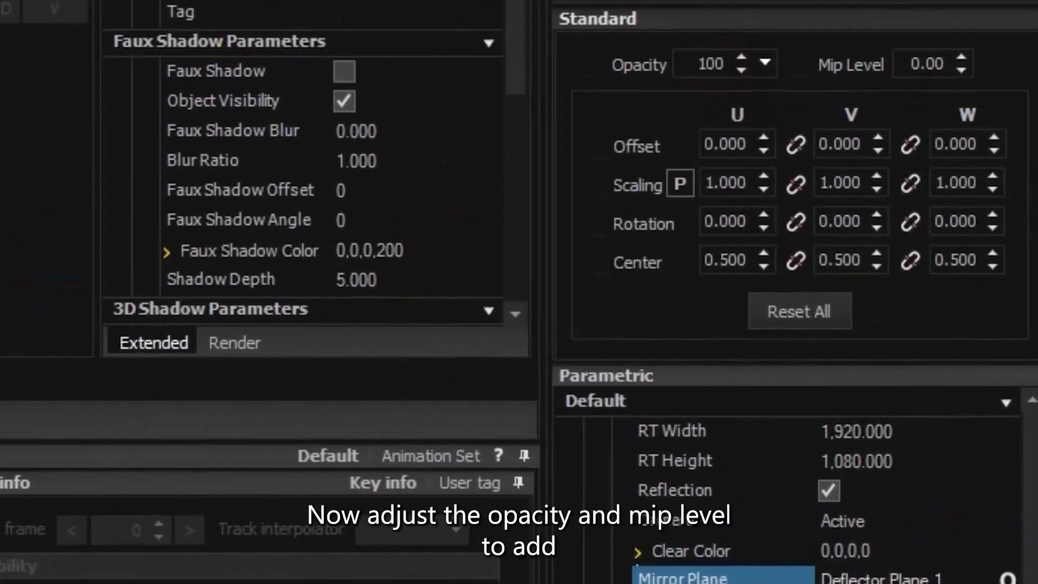
double_click(933, 65)
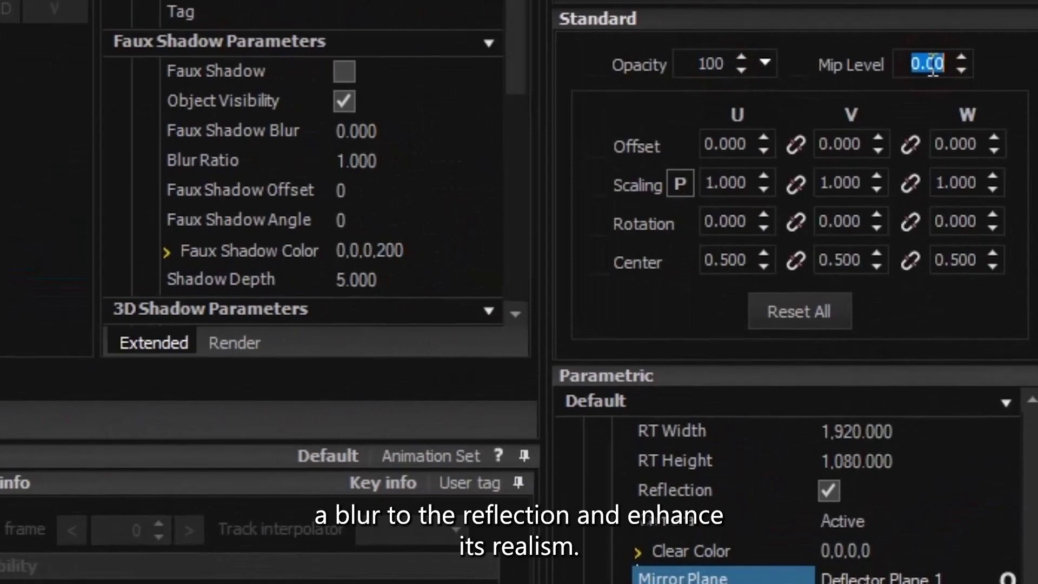
type("3")
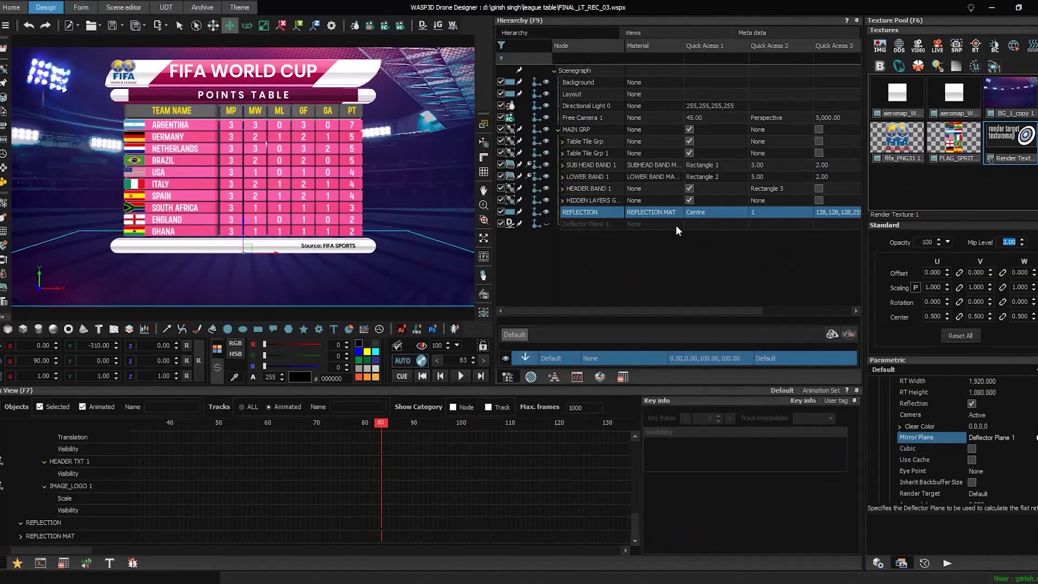
Render MAIN GRP into Render Texture 1 and play the preview
left_click(673, 213)
left_click(558, 130)
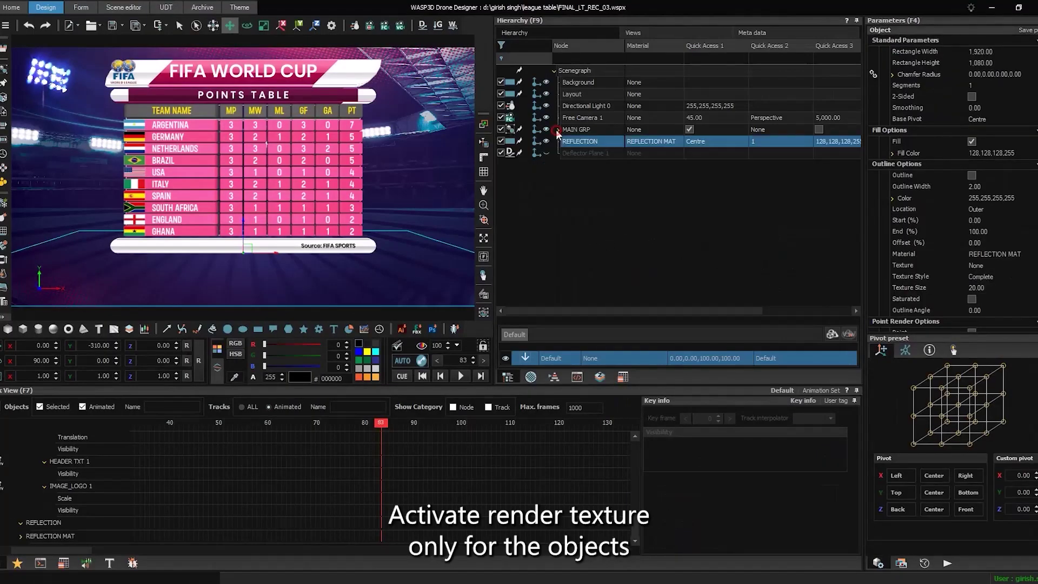
right_click(572, 134)
mouse_move(588, 213)
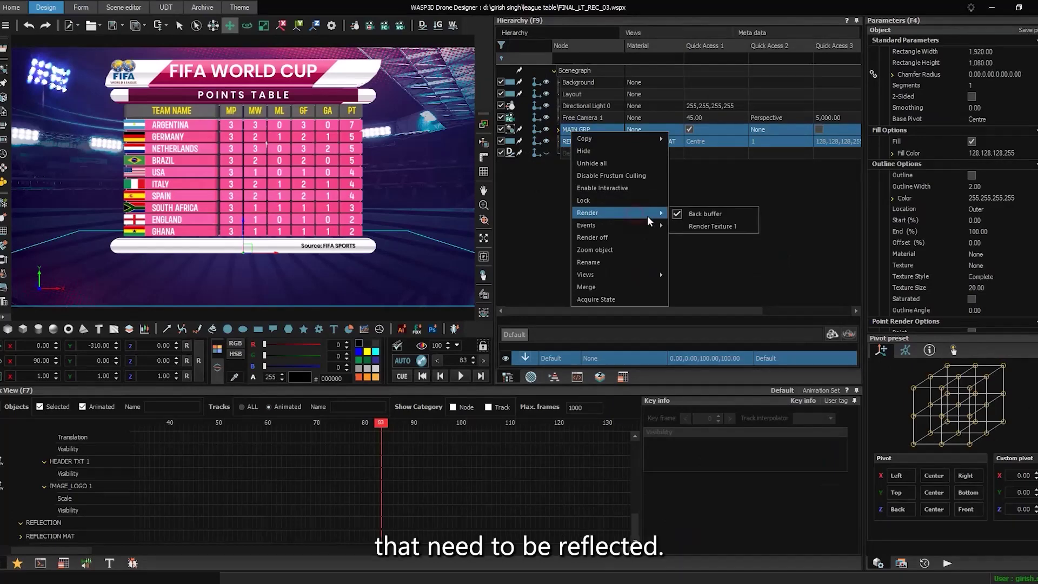
left_click(707, 224)
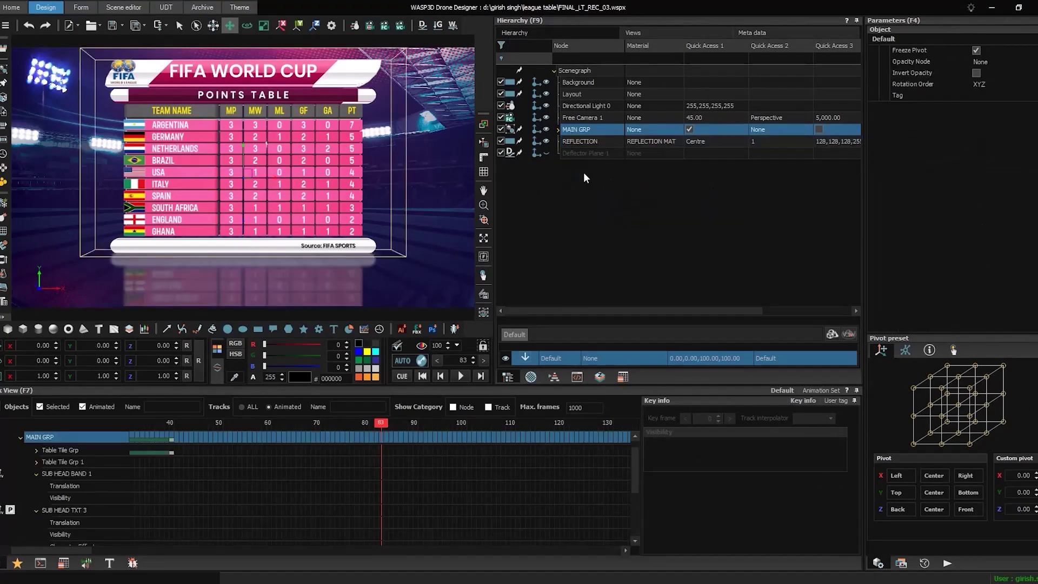
key("space")
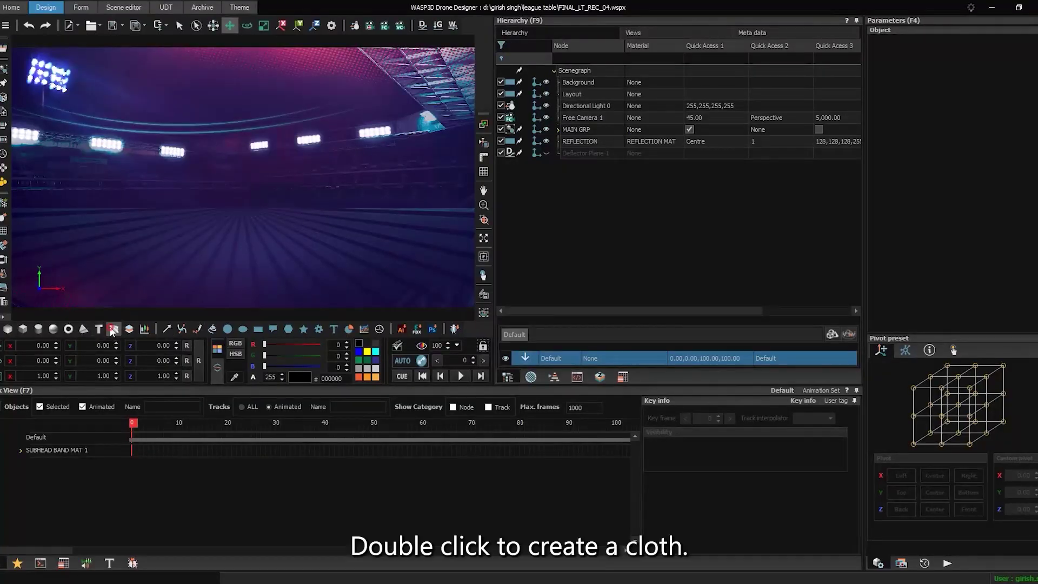
Add a cloth named FLAG 1 with a Left pivot and width 900
double_click(115, 328)
double_click(585, 165)
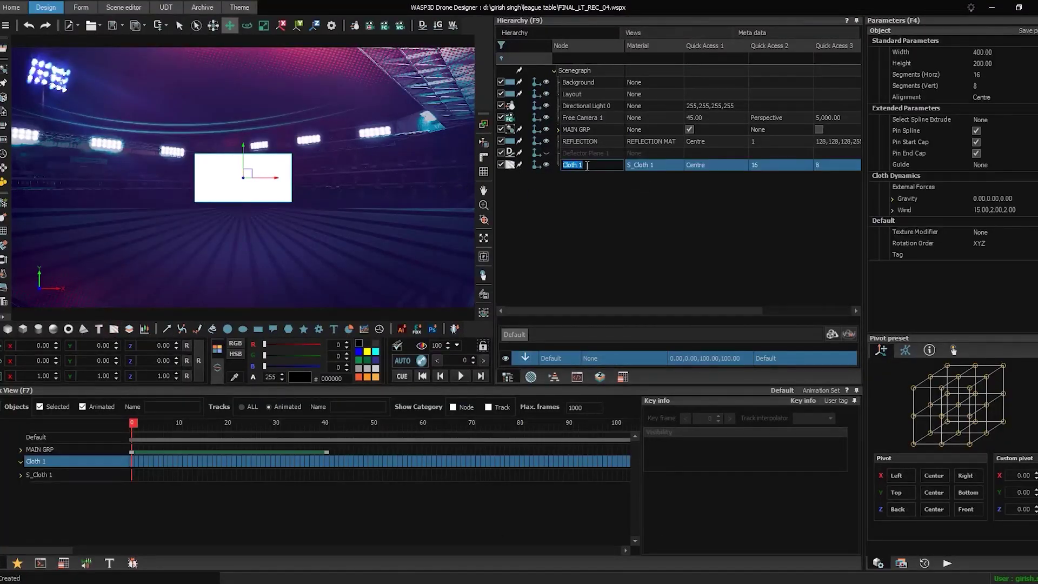
type("FLAG")
key("Return")
left_click(1002, 96)
left_click(993, 155)
left_click(983, 52)
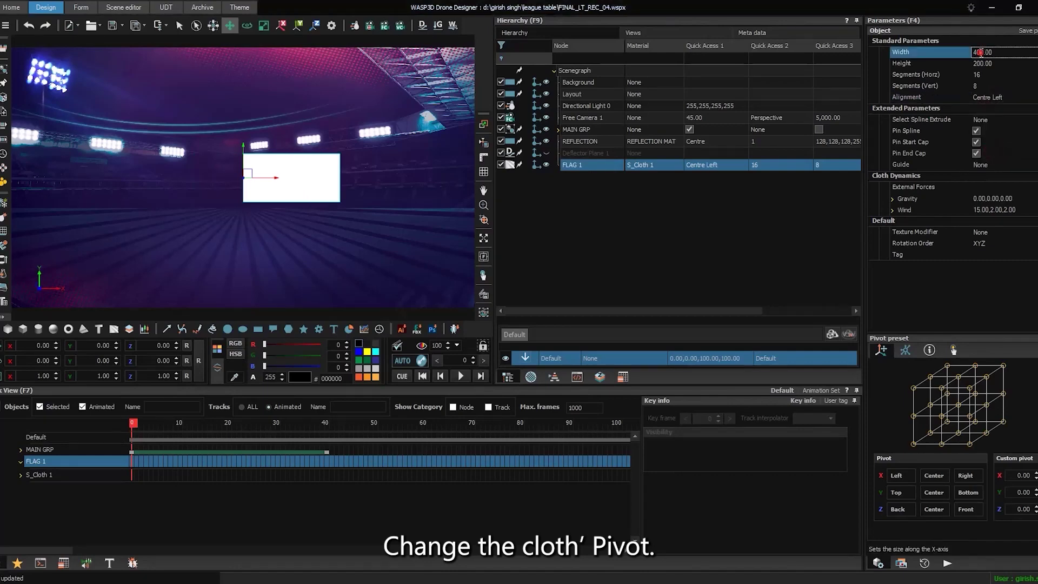
type("900")
key("Return")
Give FLAG 1 30x32 segments and a Z rotation of -89 so it stands upright
left_click(980, 75)
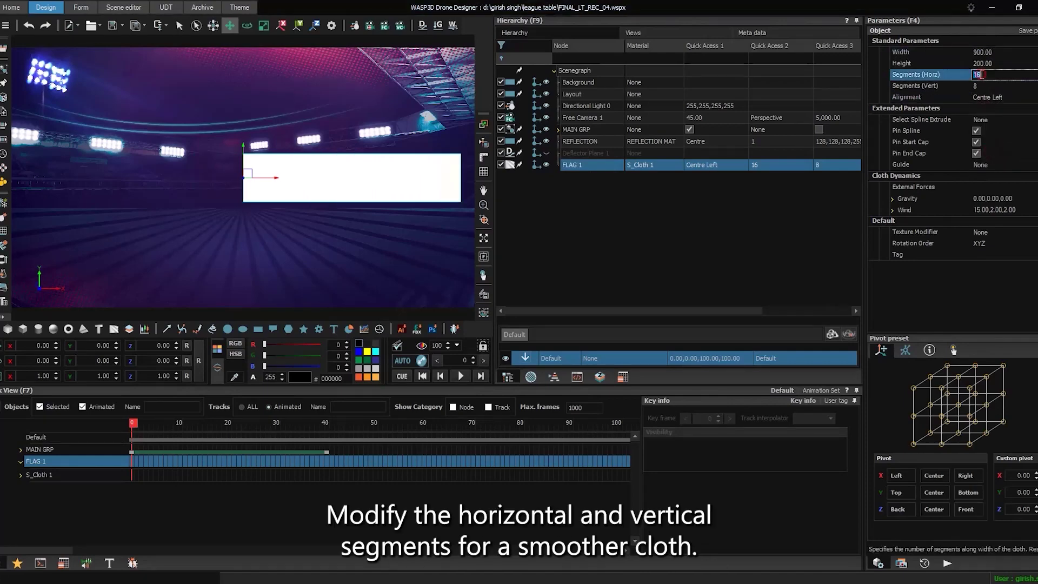
type("30")
left_click(979, 86)
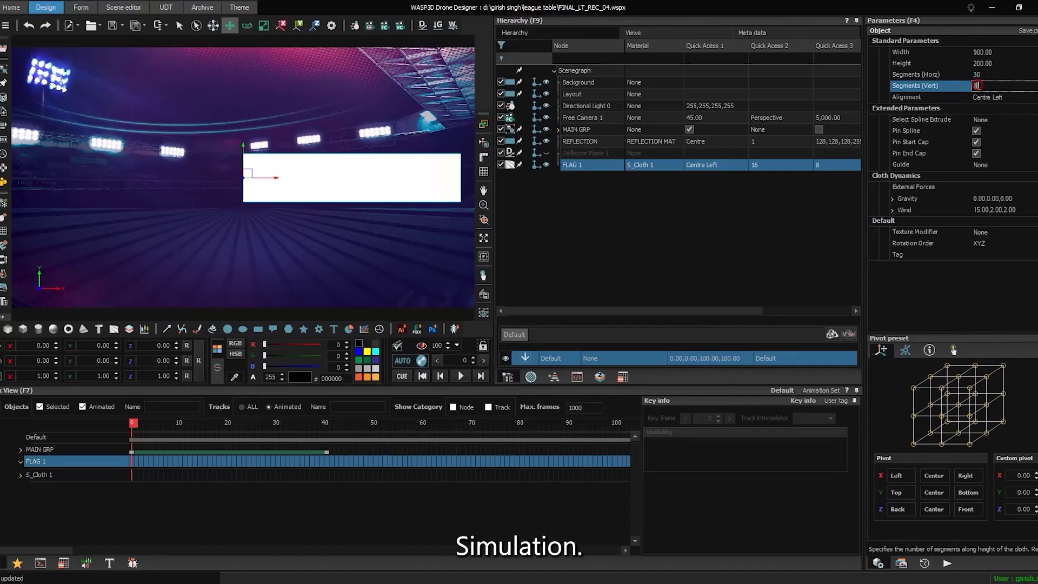
type("2")
left_click(583, 167)
type("-89")
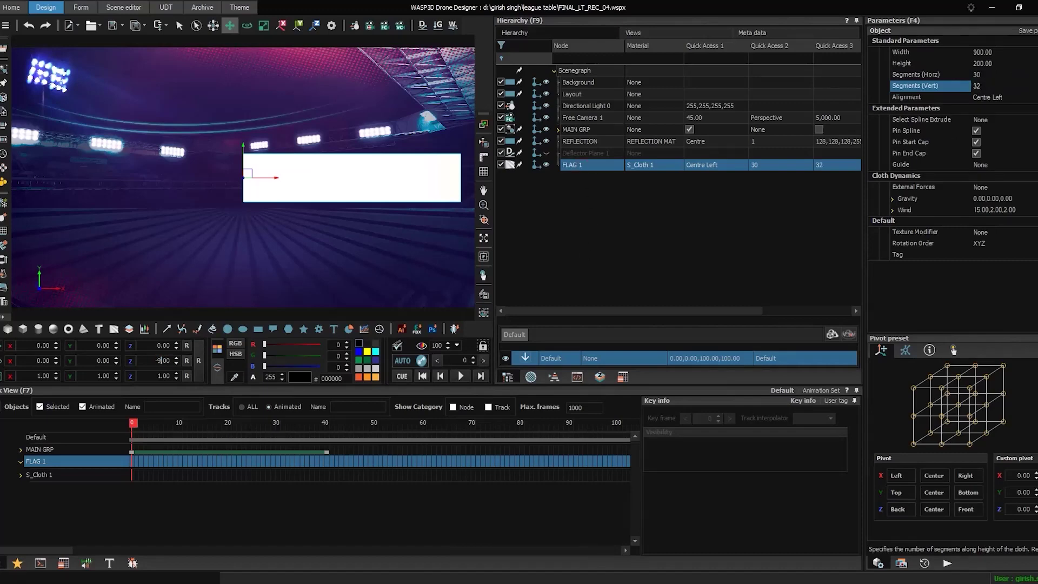
key("Return")
Position FLAG 1 at X -800, Y 700, Z 200
left_click(163, 345)
type("200")
key("Return")
left_click(102, 345)
type("700")
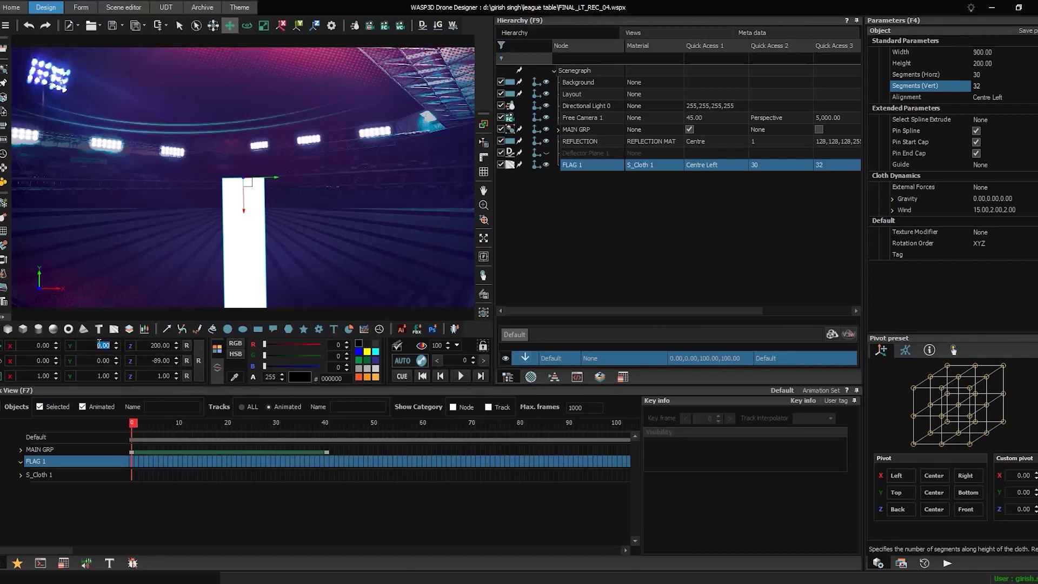
key("Return")
left_click(40, 345)
type("800")
key("Home")
type("-")
key("Return")
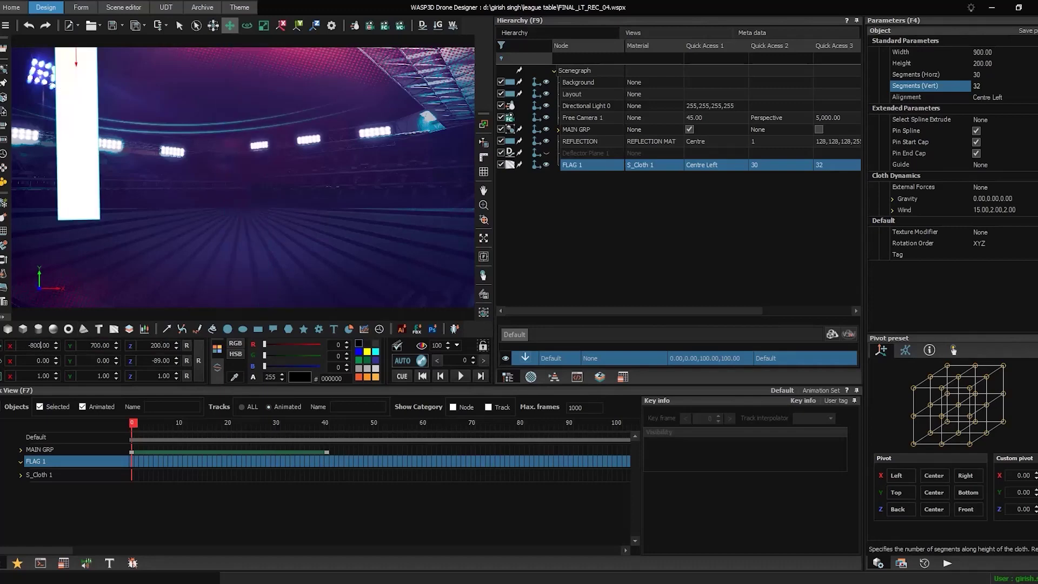
Adjust FLAG 1's gravity and wind settings
left_click(892, 199)
double_click(983, 210)
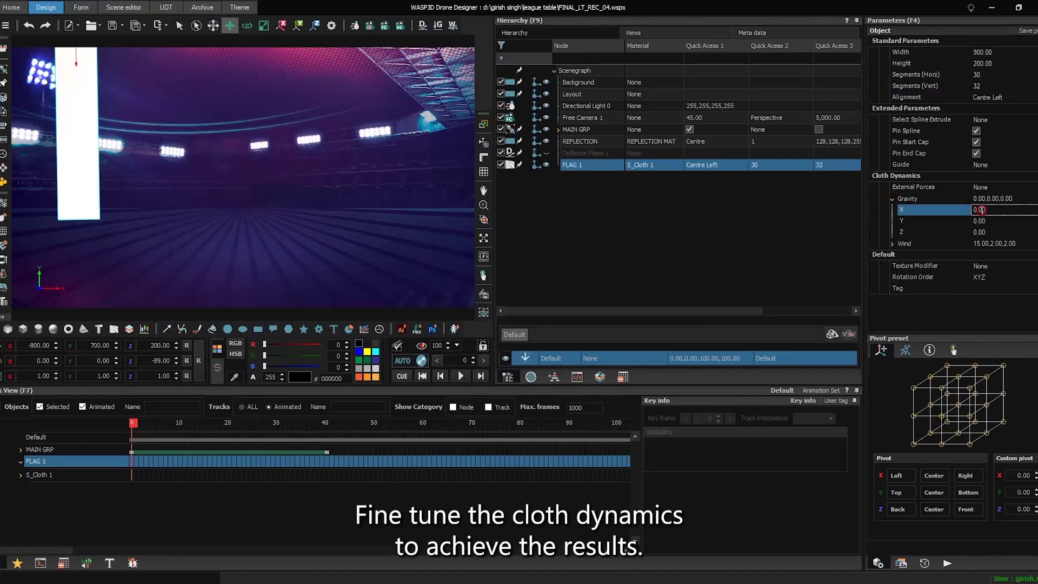
type("9")
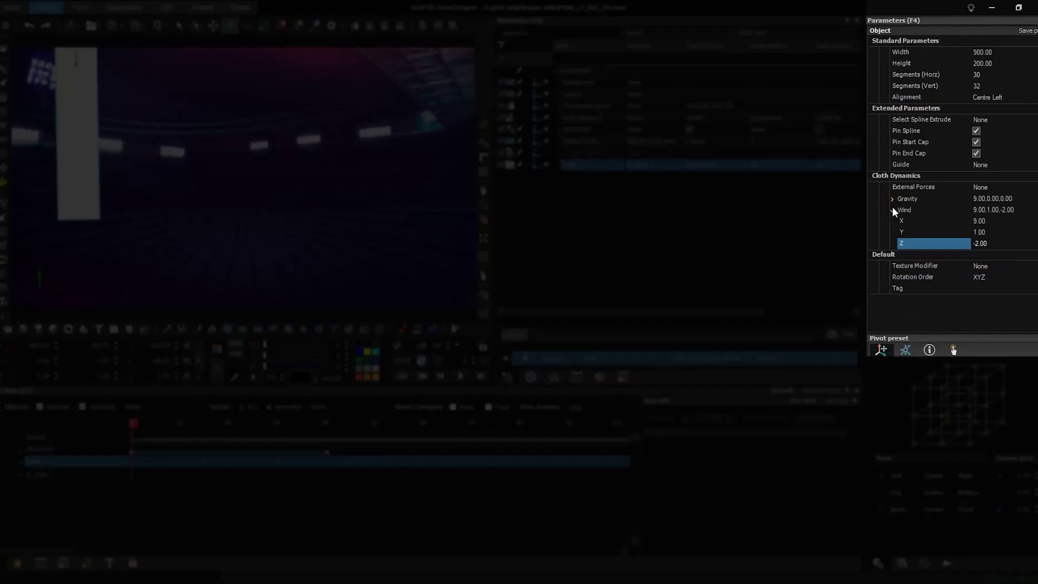
left_click(893, 199)
Import the FIFA flag image and apply it to the S_Cloth 1 material
key("F5")
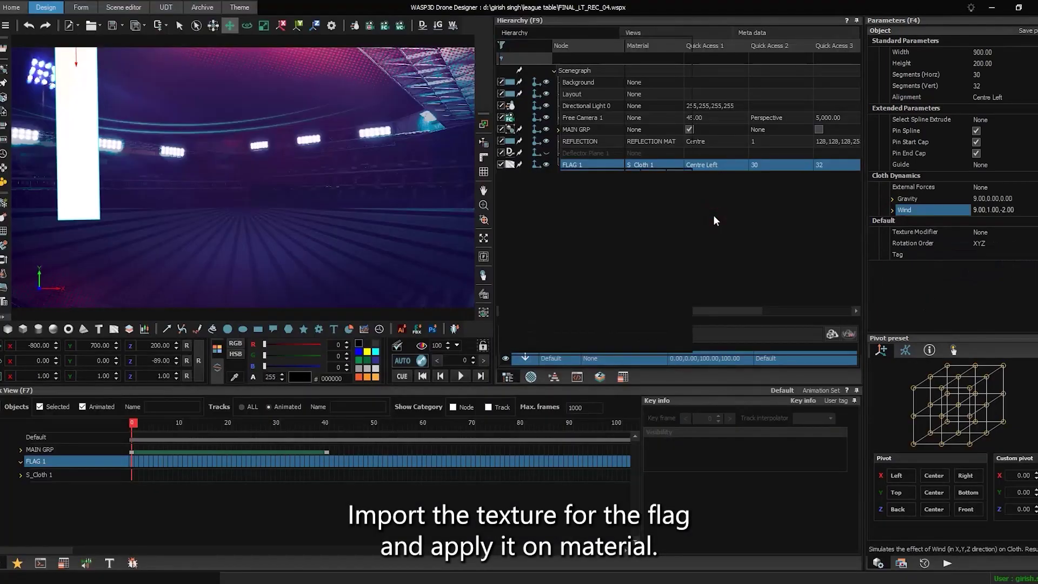
key("F6")
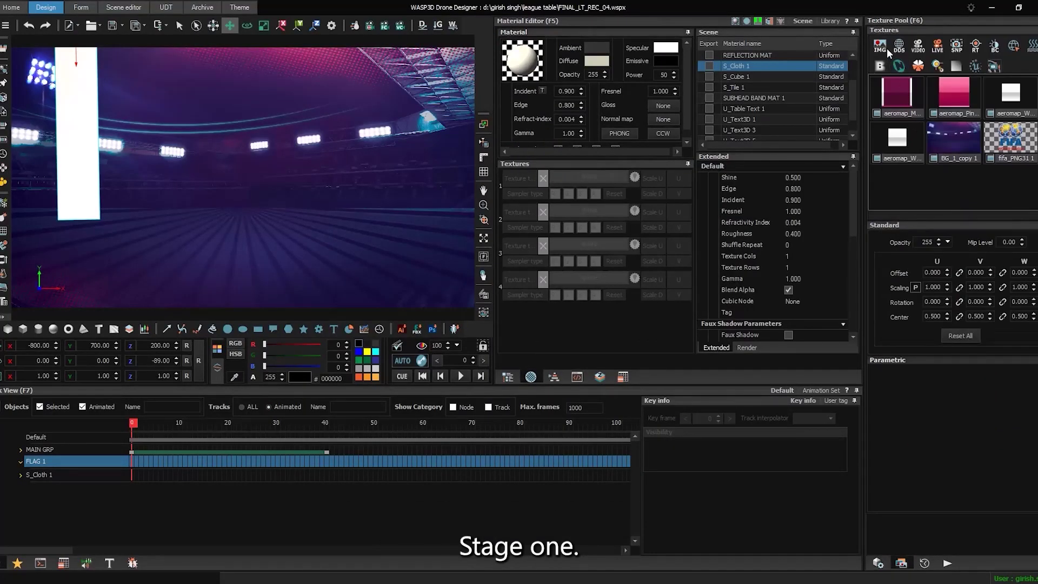
left_click(881, 47)
double_click(76, 149)
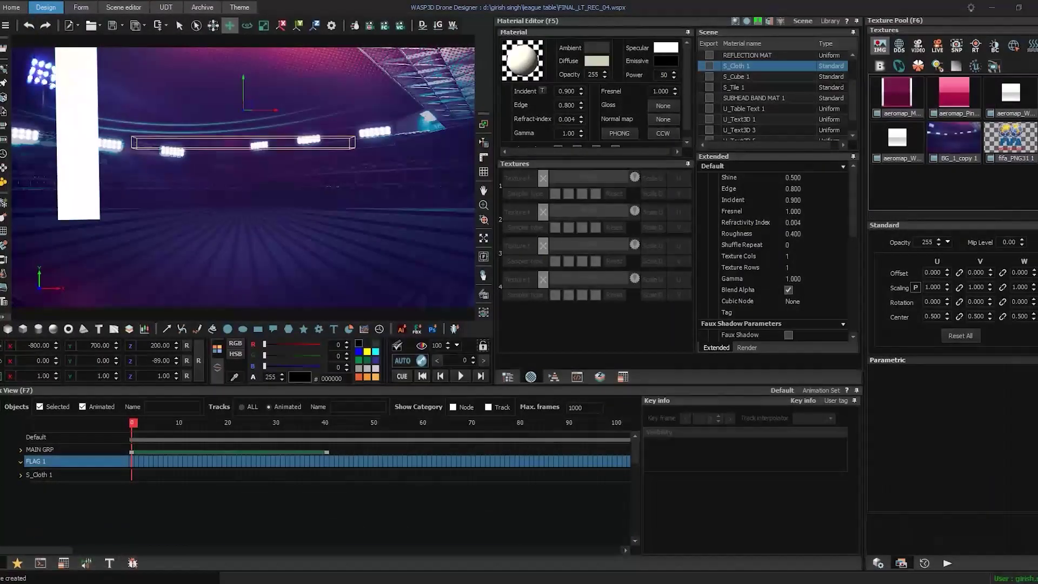
right_click(998, 139)
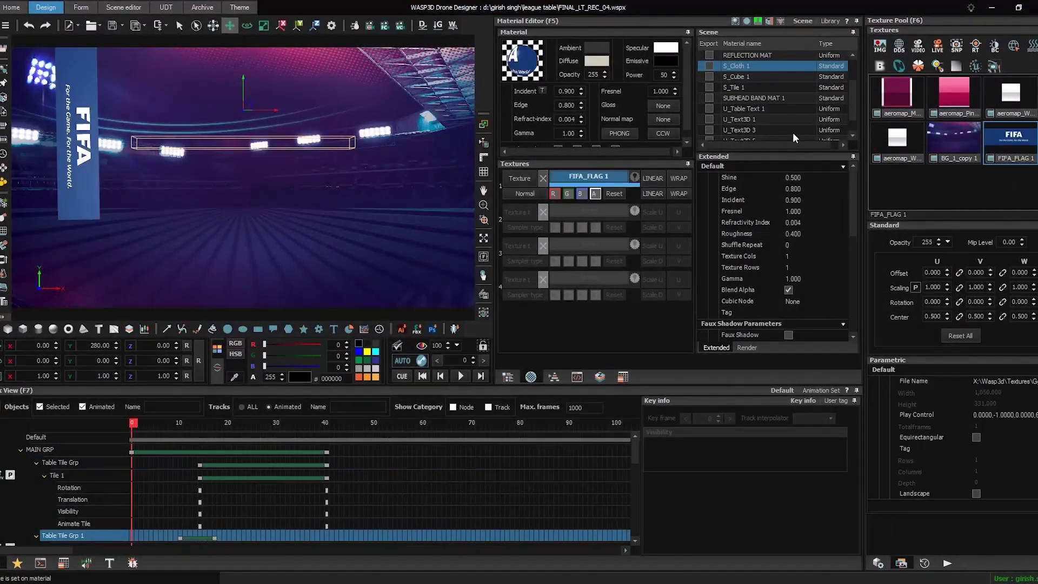
Select FLAG 1 in the hierarchy and play the scene preview
key("F9")
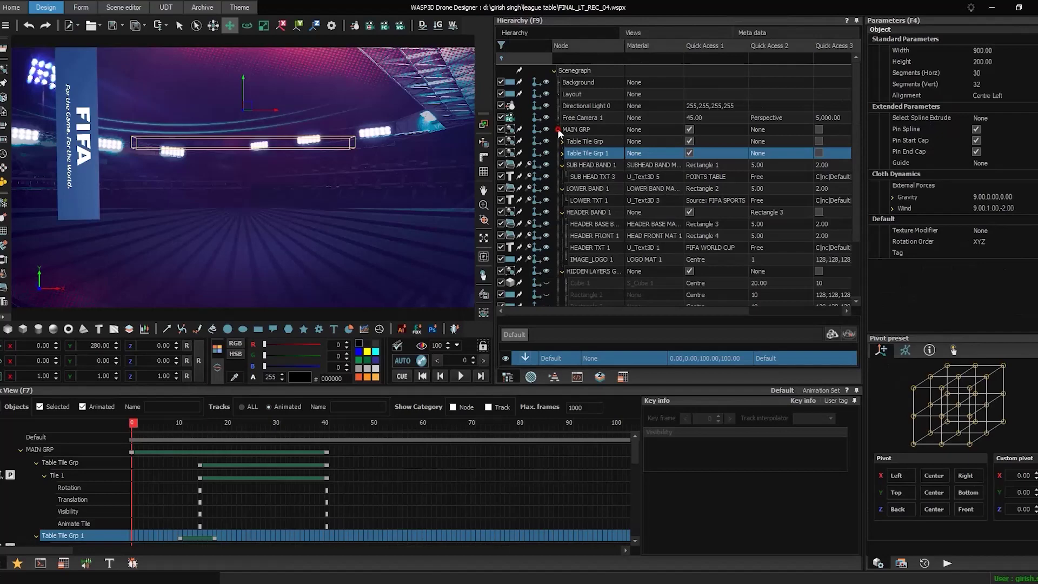
left_click(558, 130)
left_click(583, 165)
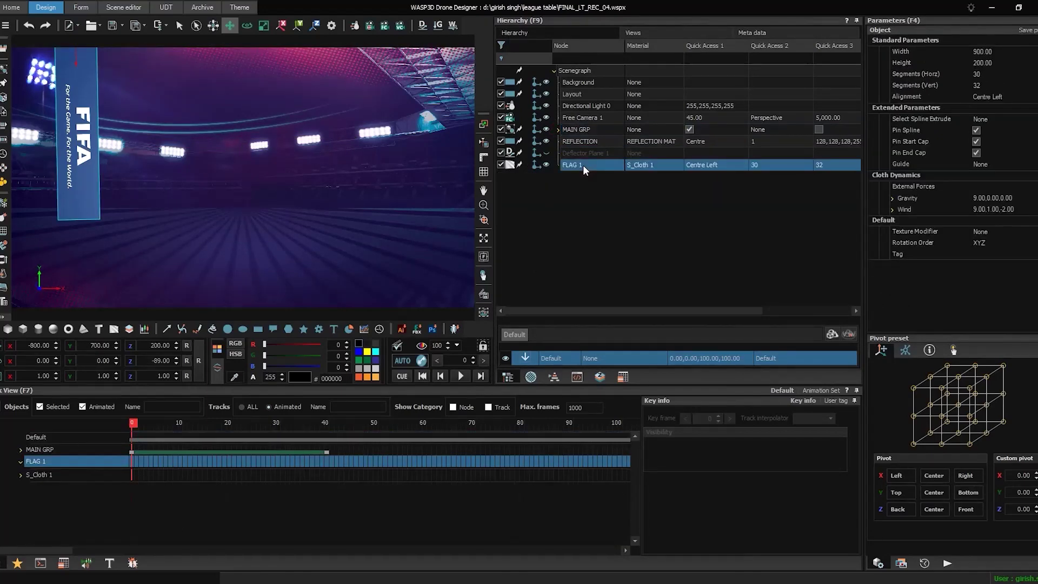
key("space")
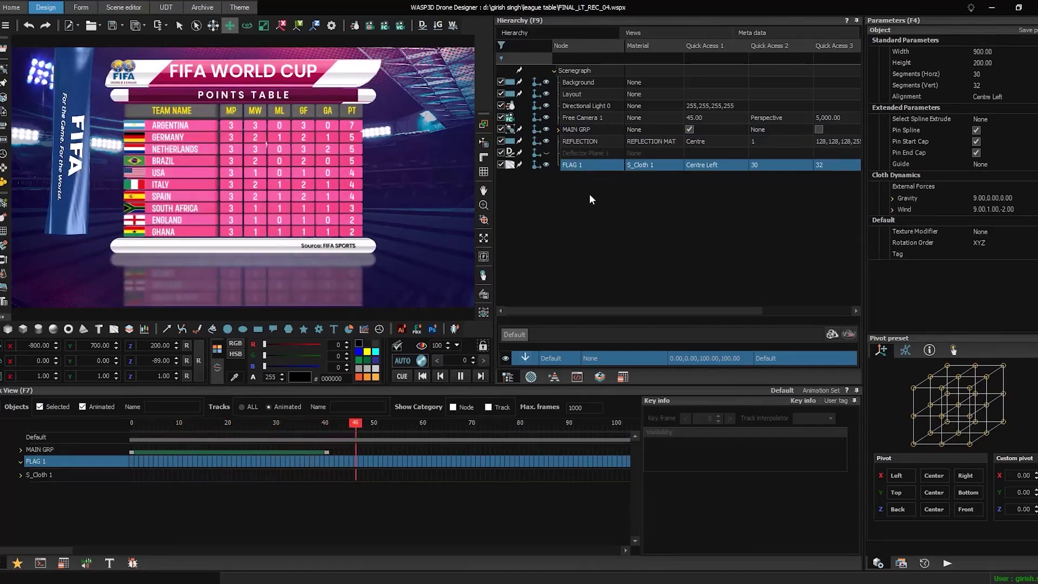
Duplicate FLAG 1 as FLAG 2 and move it to X 800
key("space")
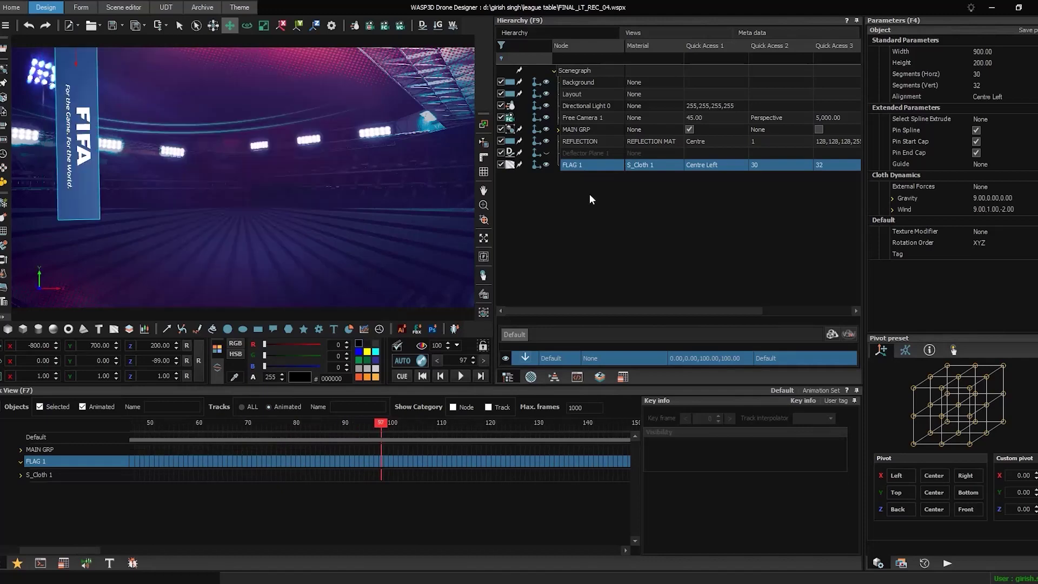
right_click(573, 167)
left_click(692, 170)
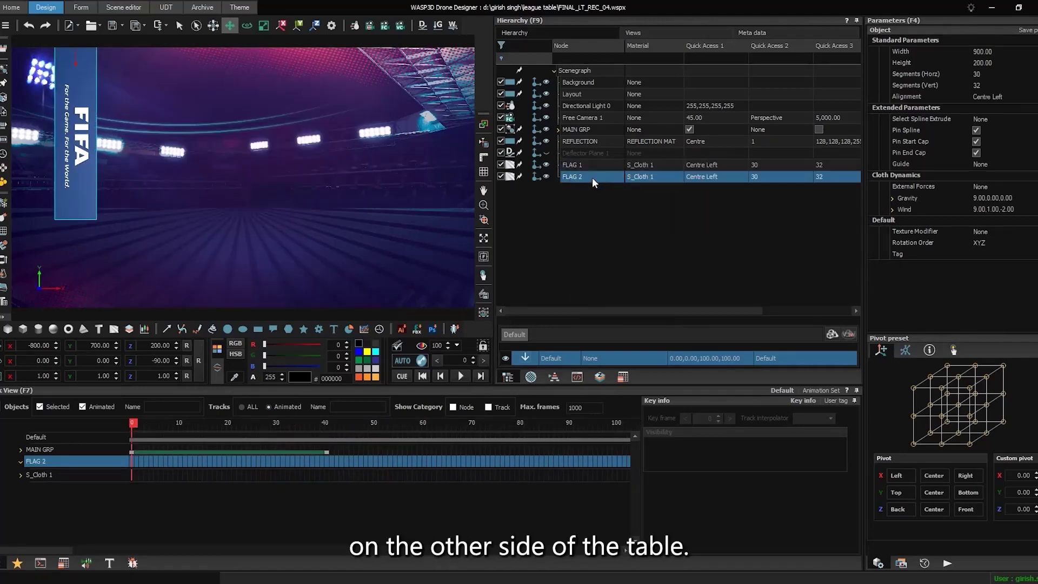
double_click(39, 345)
type("800")
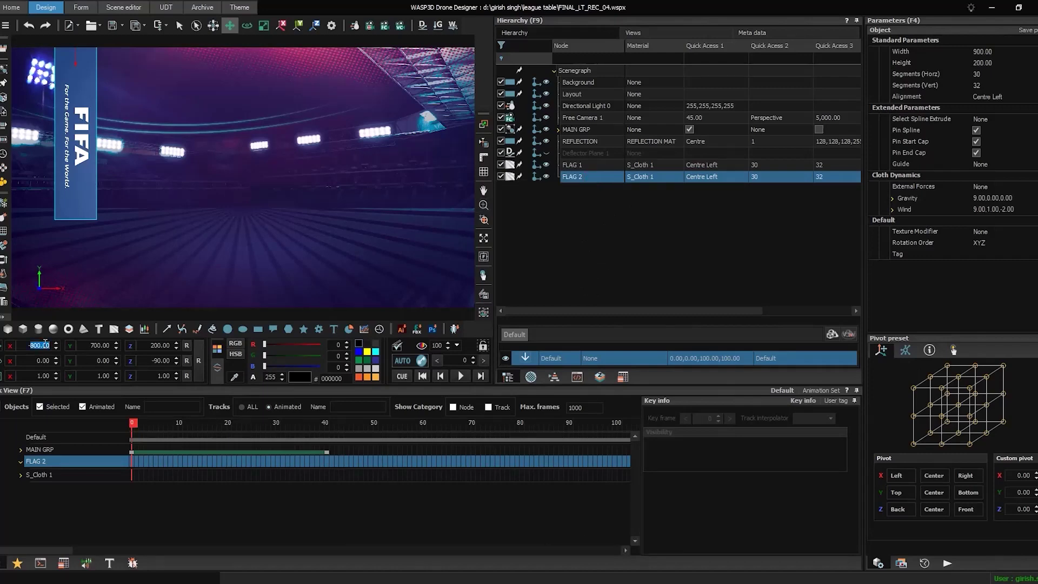
key("Return")
Group both flags as FLAG GRP and play the scene
left_click(597, 165, "ctrl")
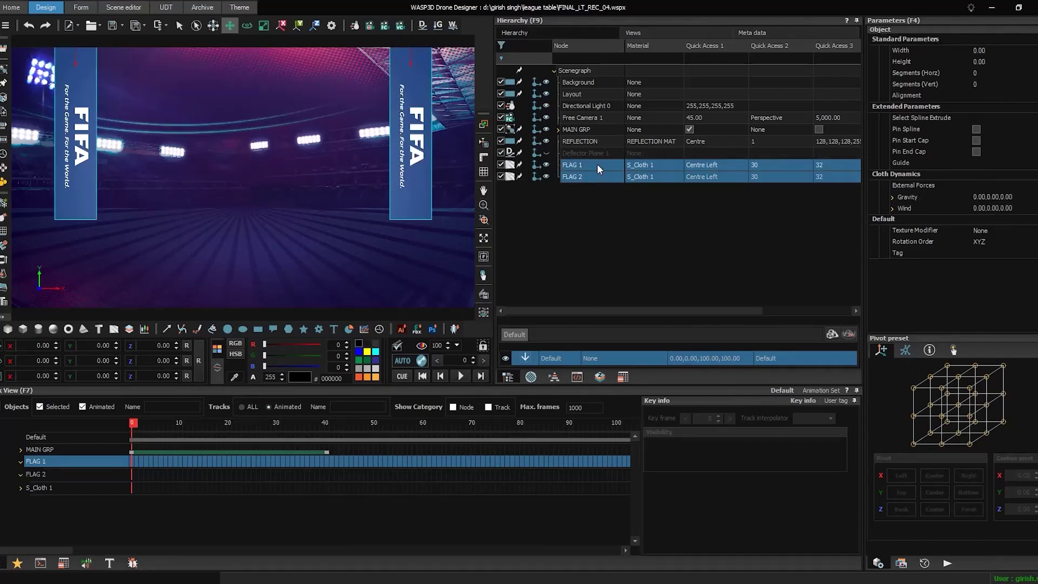
key("ctrl+g")
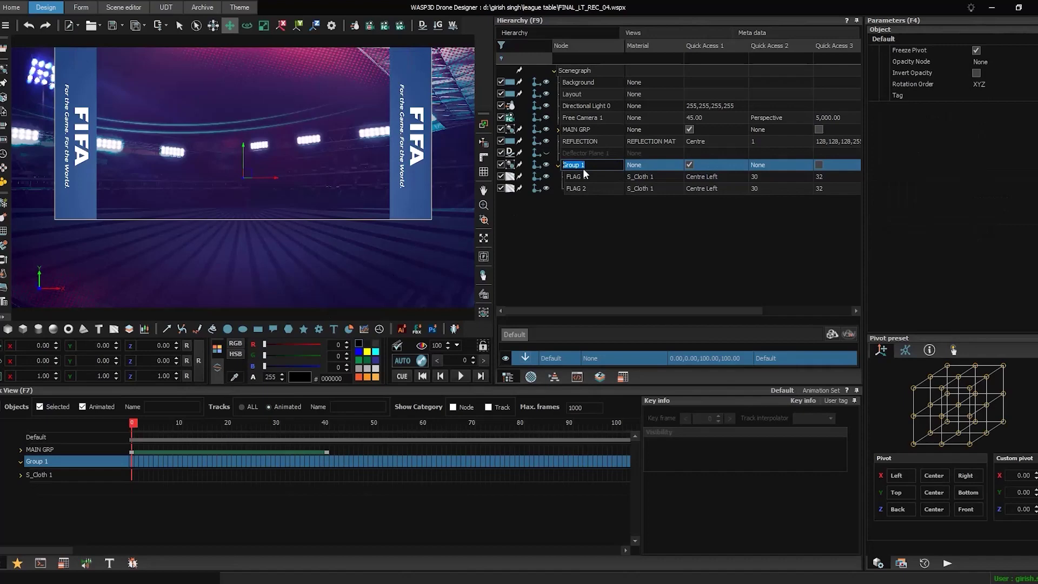
type("FLAG GRP")
key("Return")
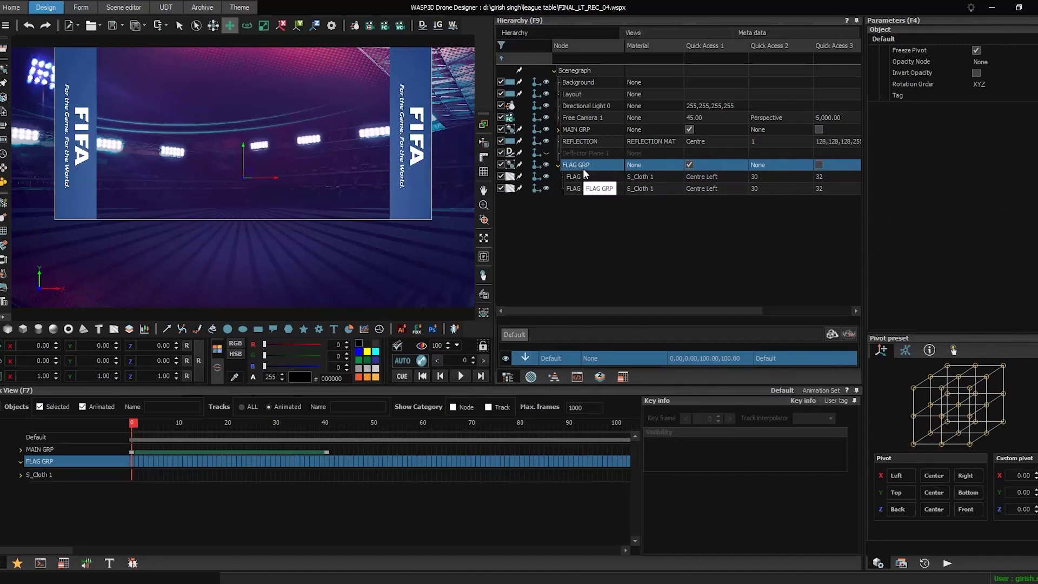
left_click(557, 166)
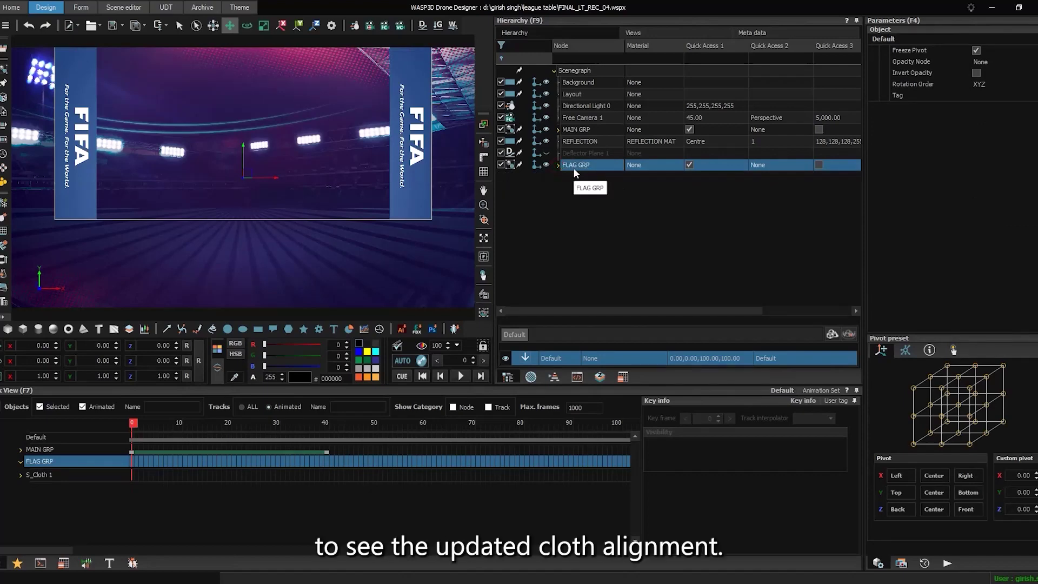
key("space")
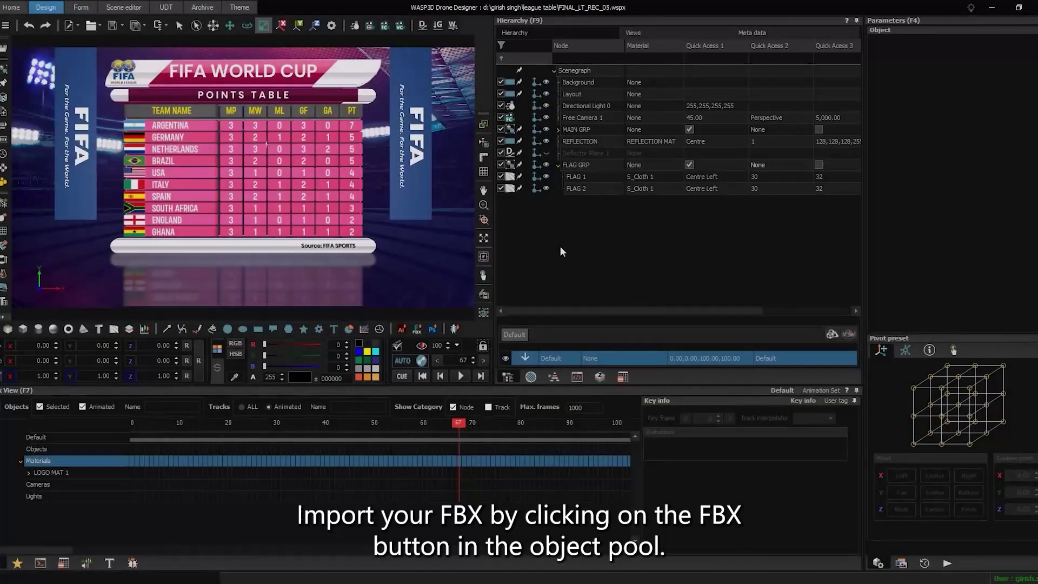
Pick the BallonDOR file from the FBX import picker
left_click(416, 329)
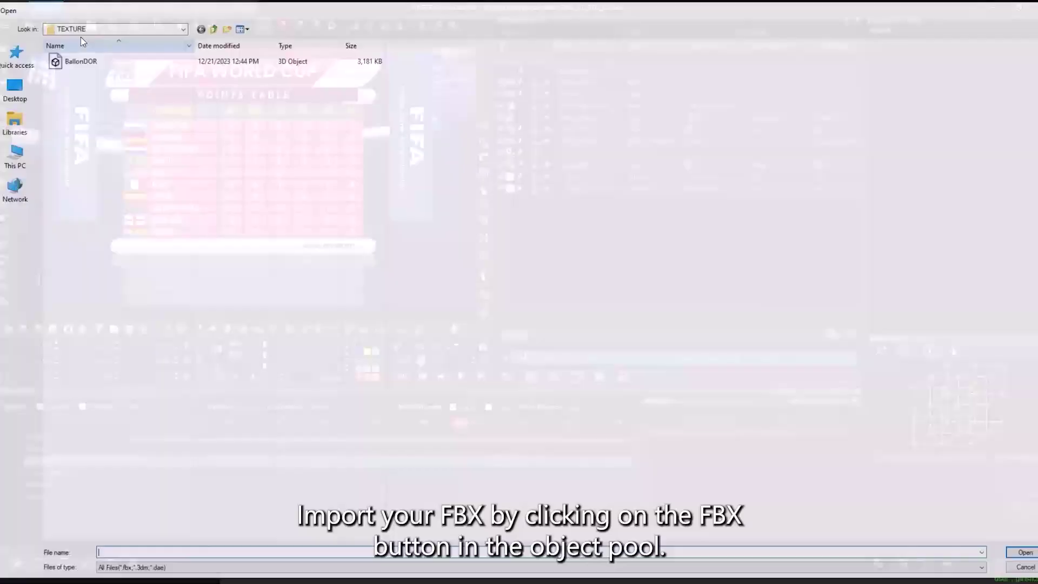
double_click(80, 62)
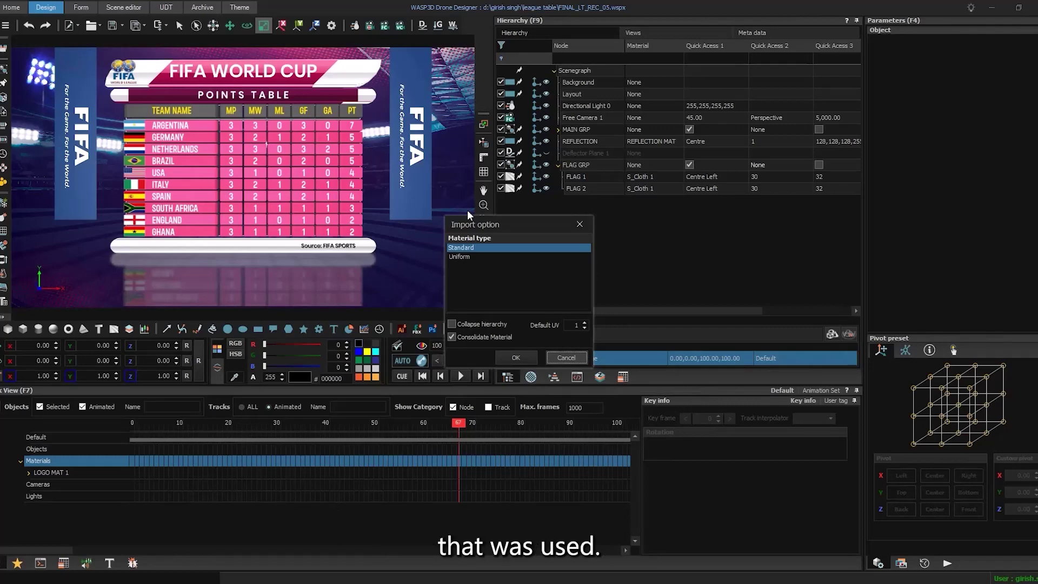
Import with standard materials, scale the trophy to 5.5, and position it at 580, -120, -180
left_click(516, 358)
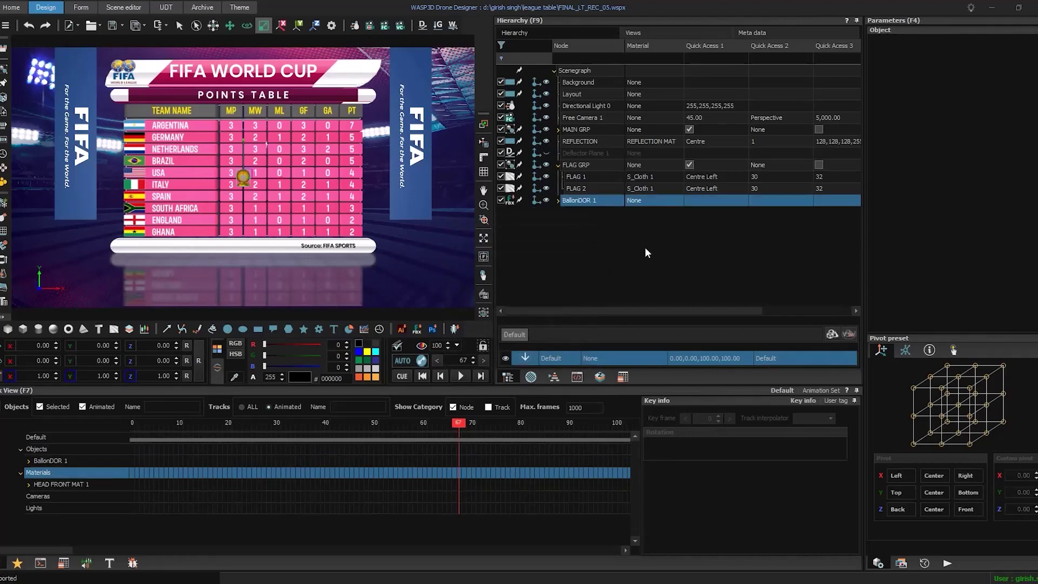
double_click(40, 376)
type("5.5")
key("Return")
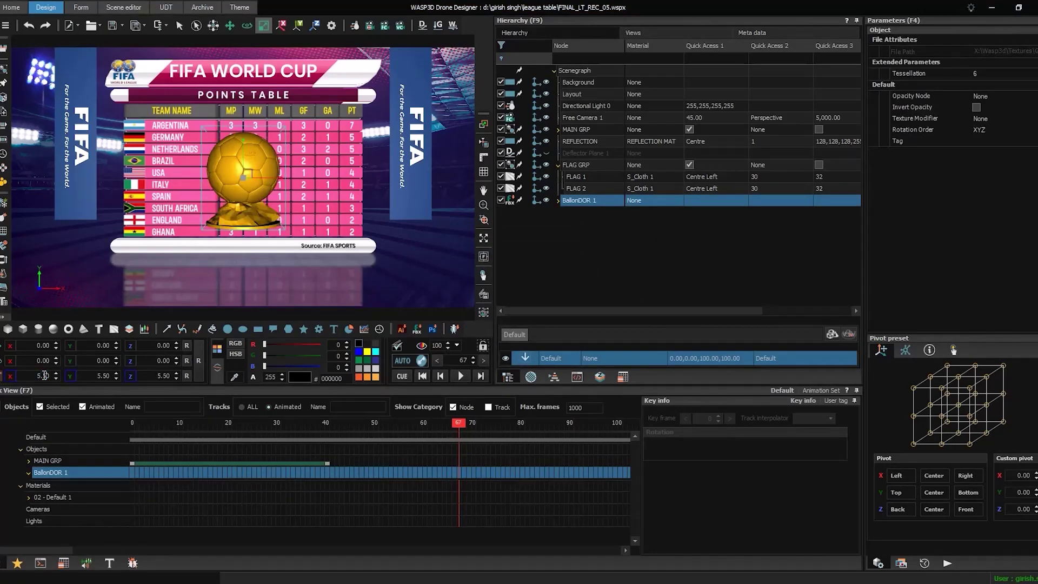
double_click(40, 345)
type("580")
key("Return")
double_click(101, 345)
type("-120")
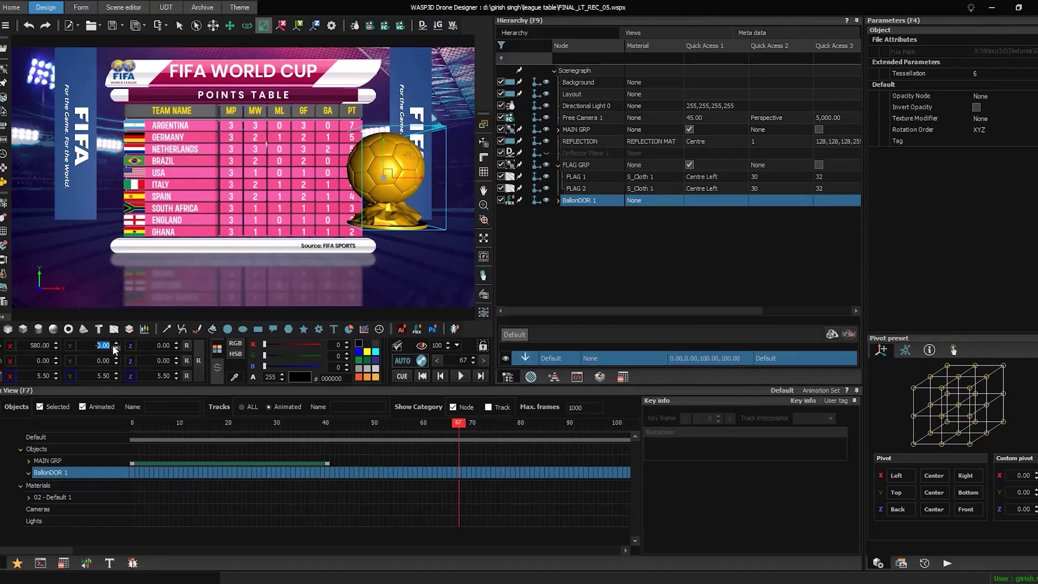
key("Return")
double_click(163, 345)
type("-180")
key("Return")
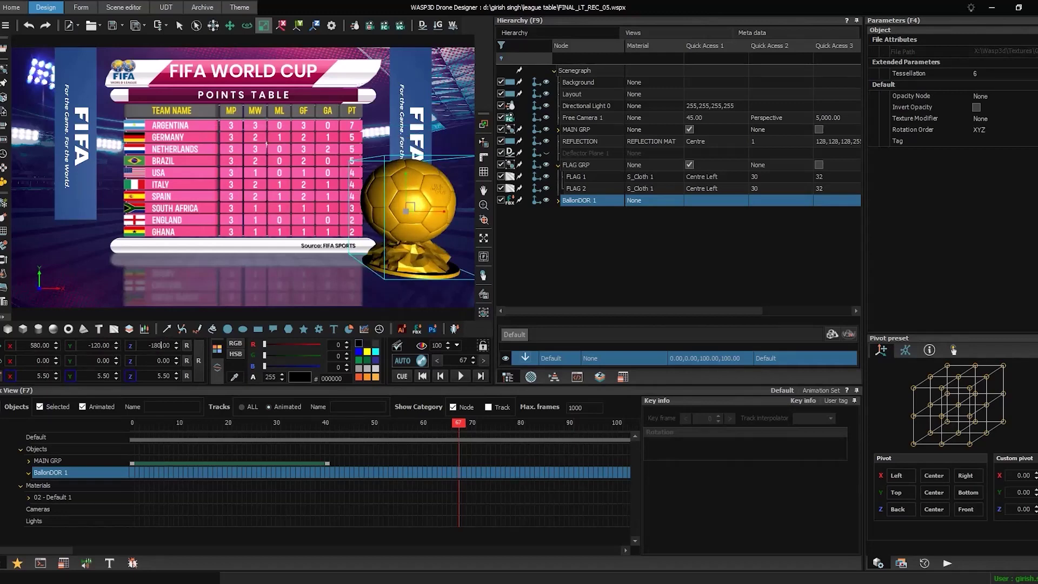
Set the trophy's pivot to bottom centre
right_click(604, 200)
mouse_move(621, 279)
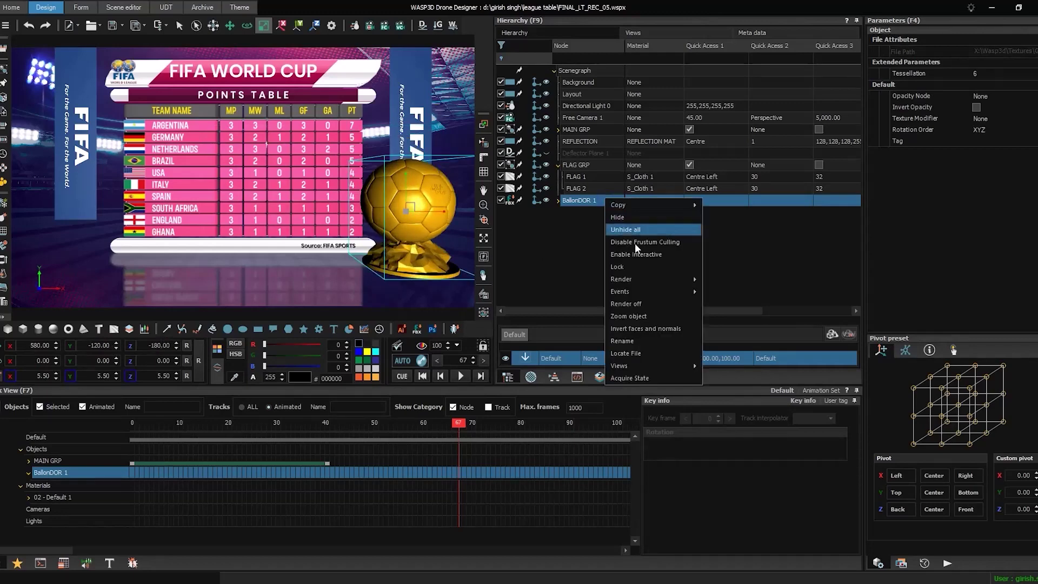
left_click(727, 238)
left_click(592, 202)
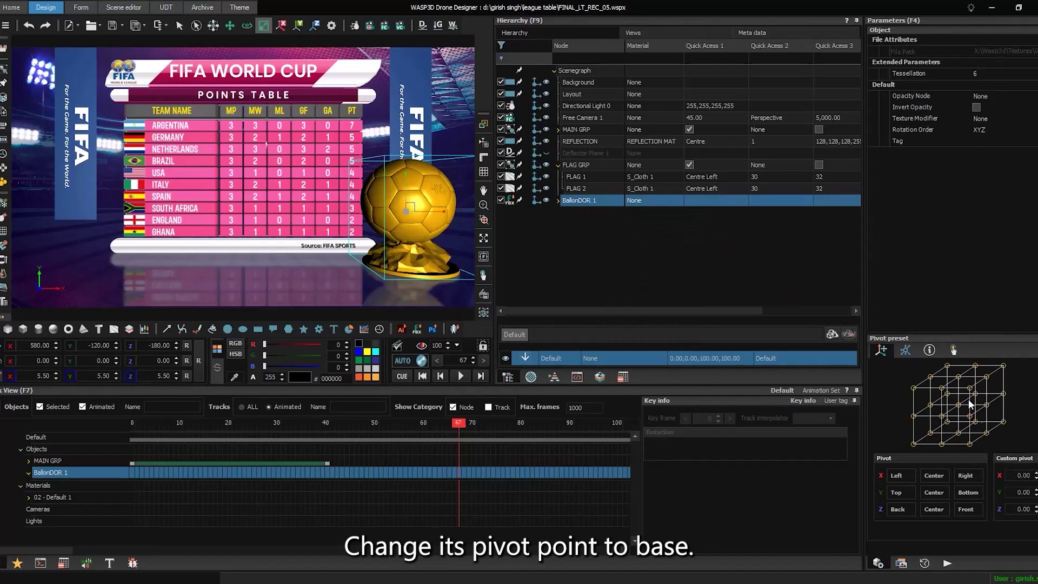
left_click(959, 433)
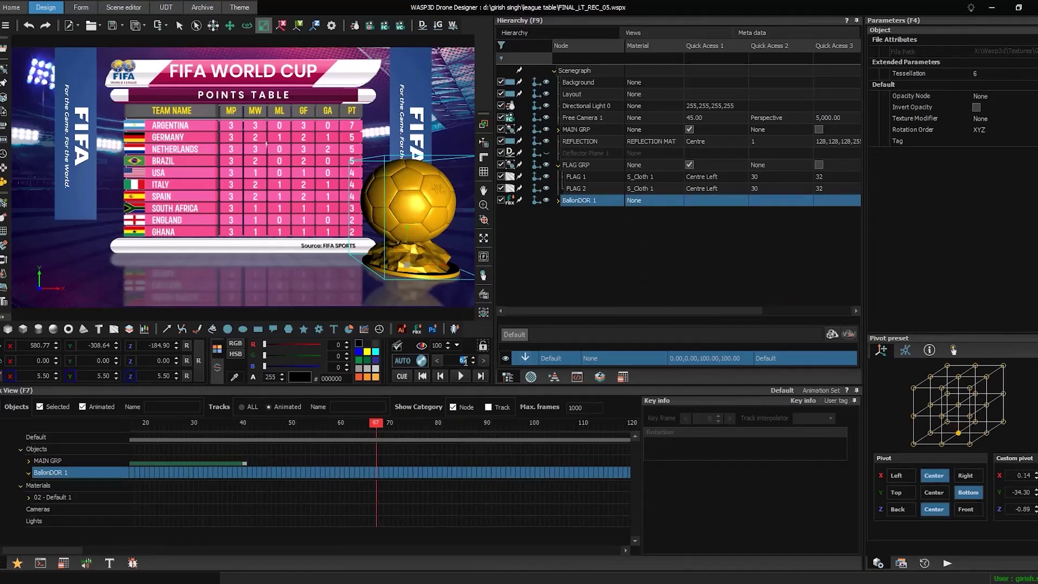
With AUTO key on, key full scale at frame 25 and zero scale at frame 0
left_click(484, 361)
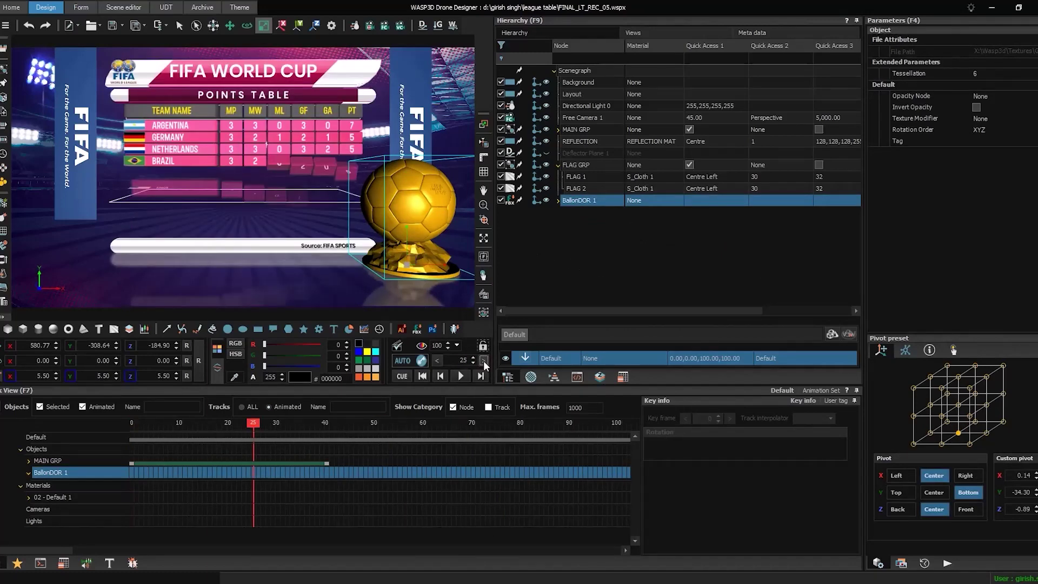
left_click(402, 361)
left_click(42, 375)
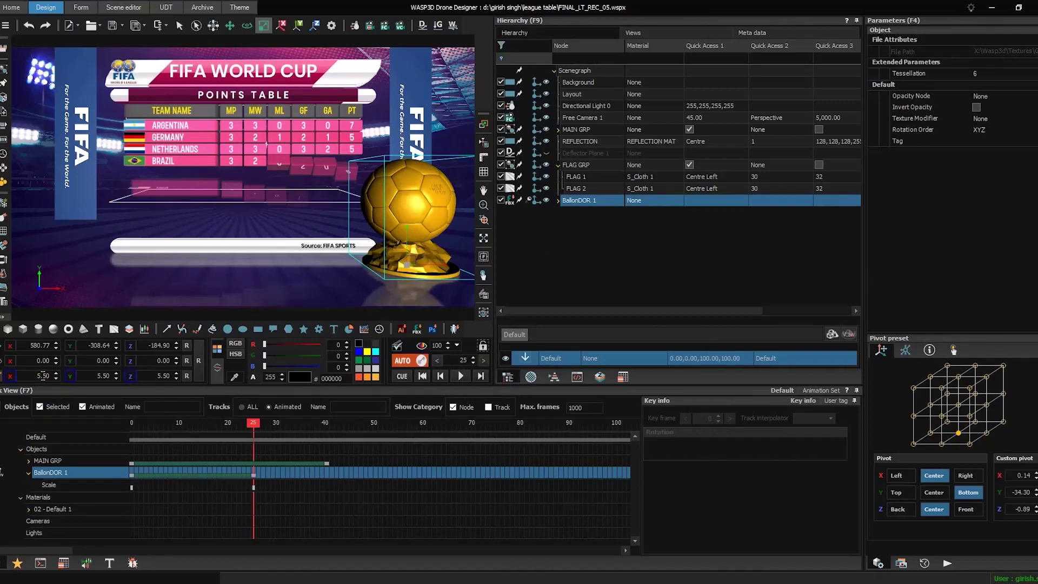
left_click(133, 422)
double_click(43, 376)
type("0")
key("Return")
left_click(102, 360)
key("Return")
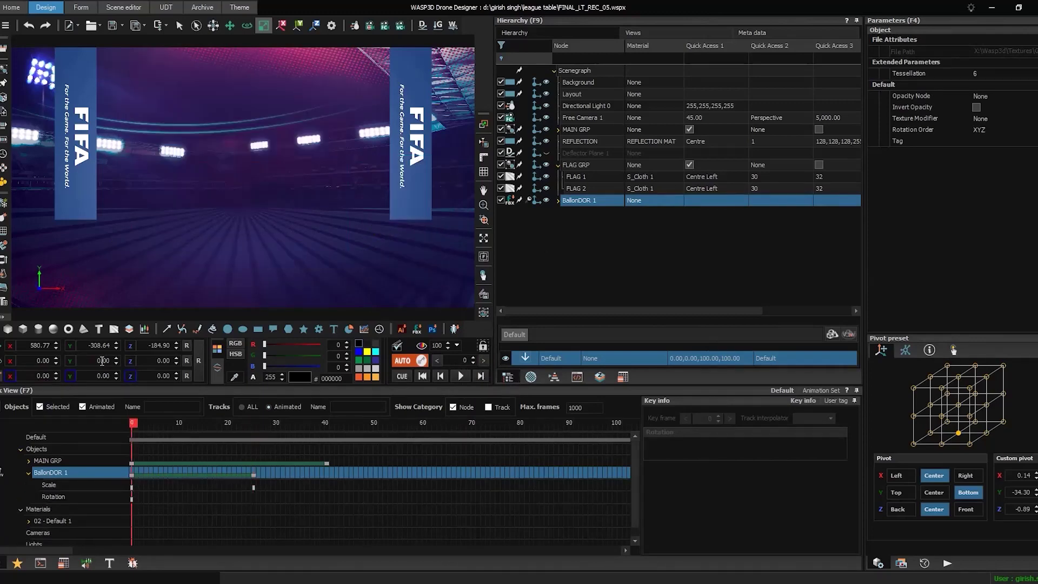
Key a Y rotation of 360 at frame 200
double_click(462, 360)
type("200")
key("Return")
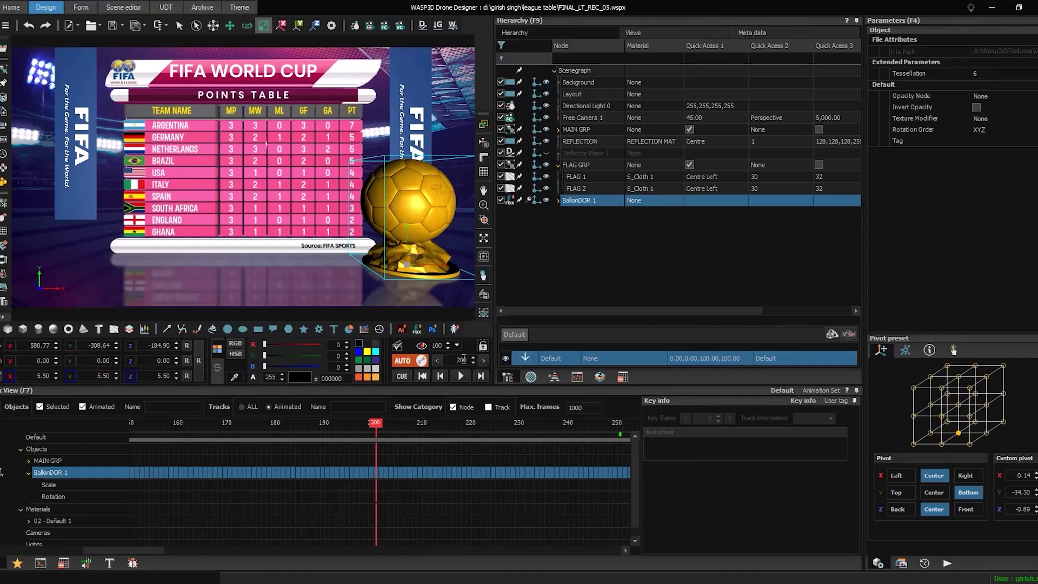
left_click(103, 360)
key("Return")
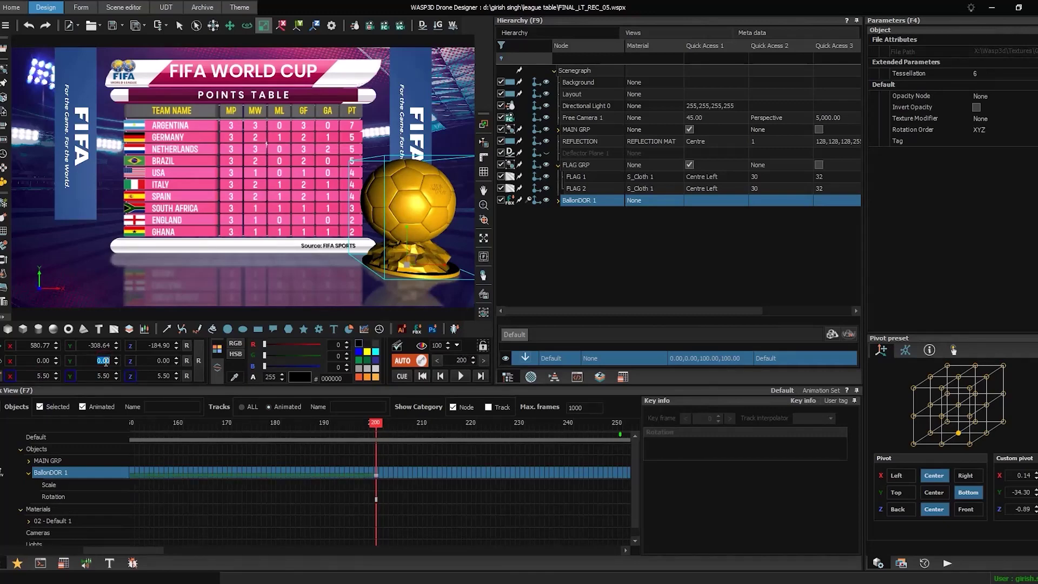
type("360")
Disable Inherit parent on rotation, add a Goto 0 control at frame 200, and play
right_click(61, 495)
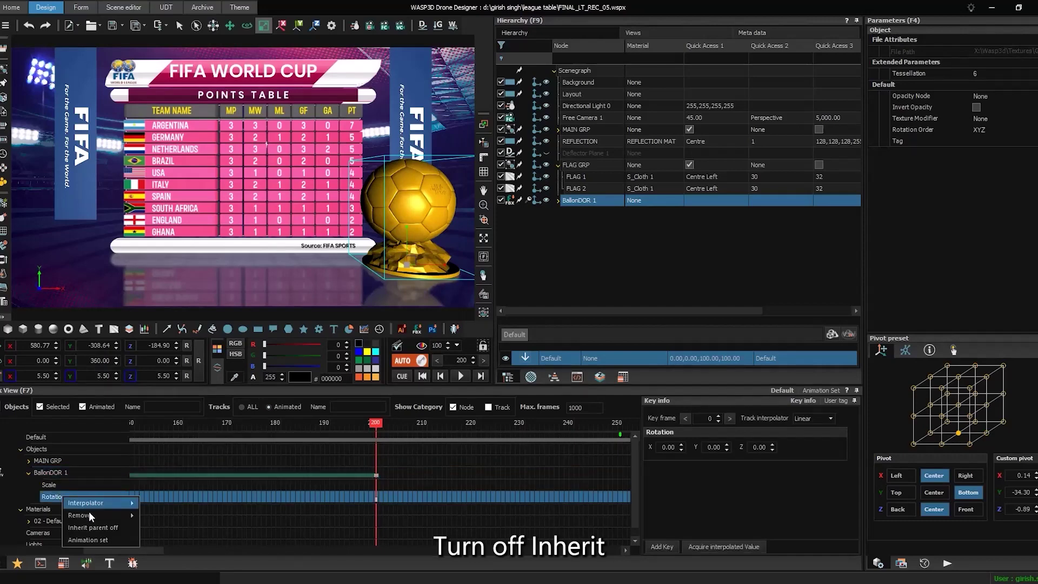
left_click(124, 525)
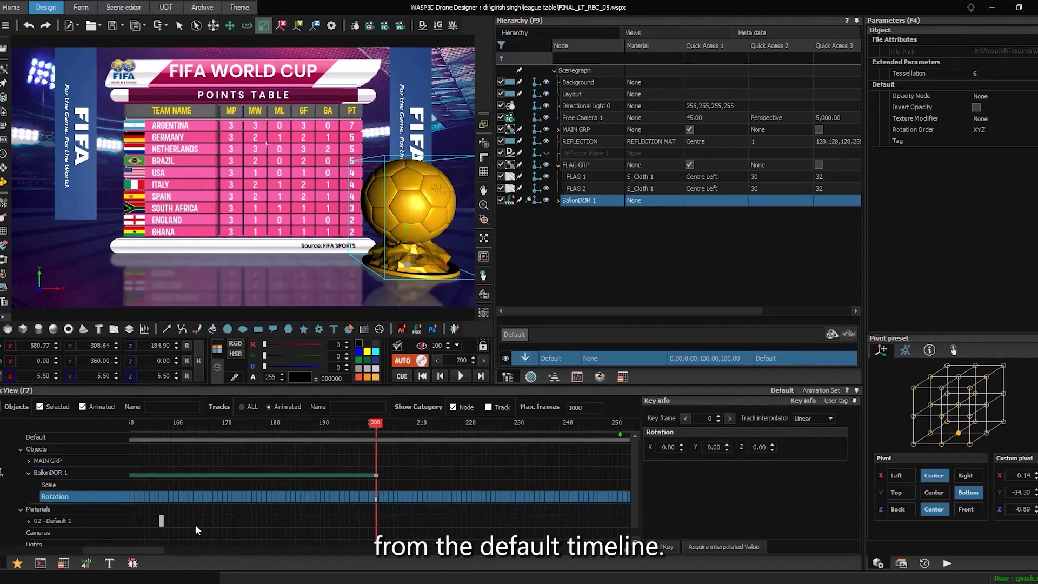
right_click(375, 501)
mouse_move(397, 507)
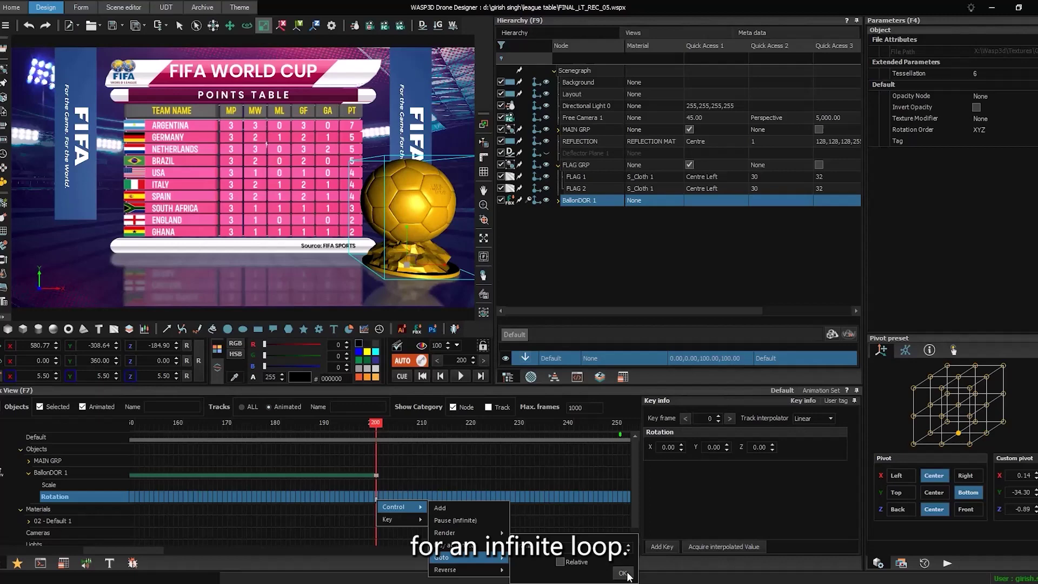
left_click(623, 573)
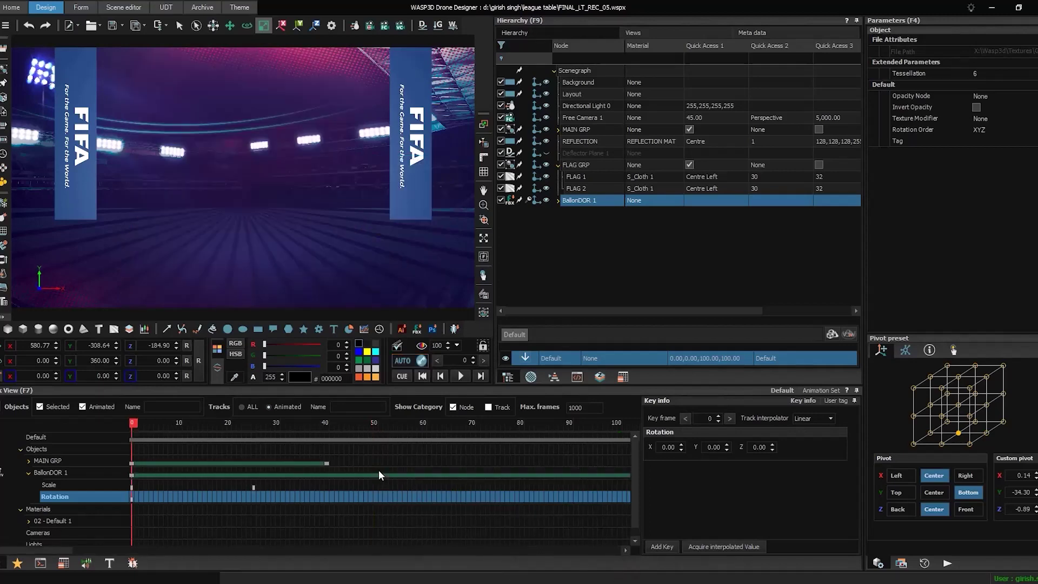
key("space")
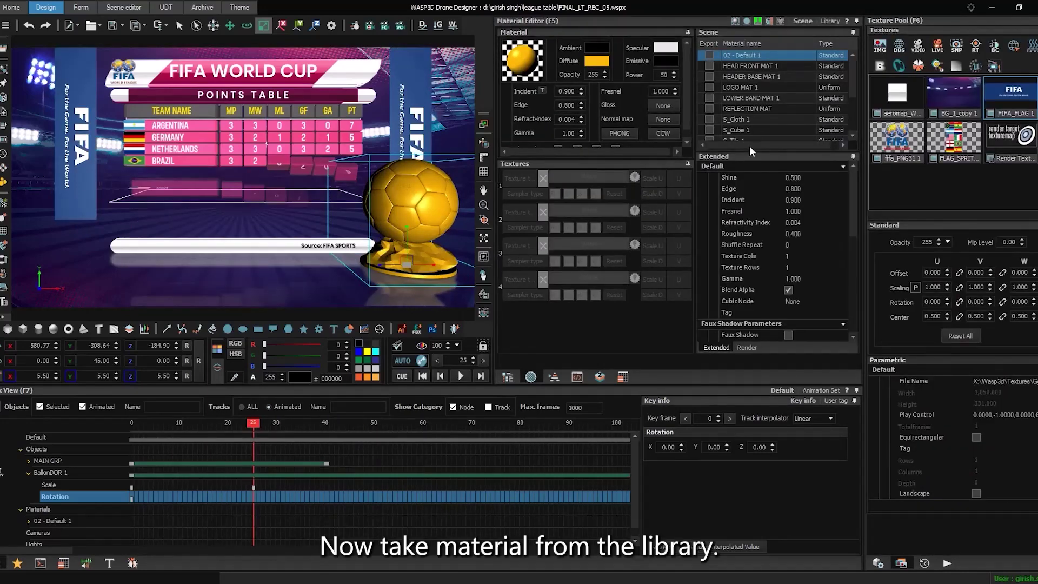
Add the GOLD 1 material from the material library to the scene
left_click(832, 20)
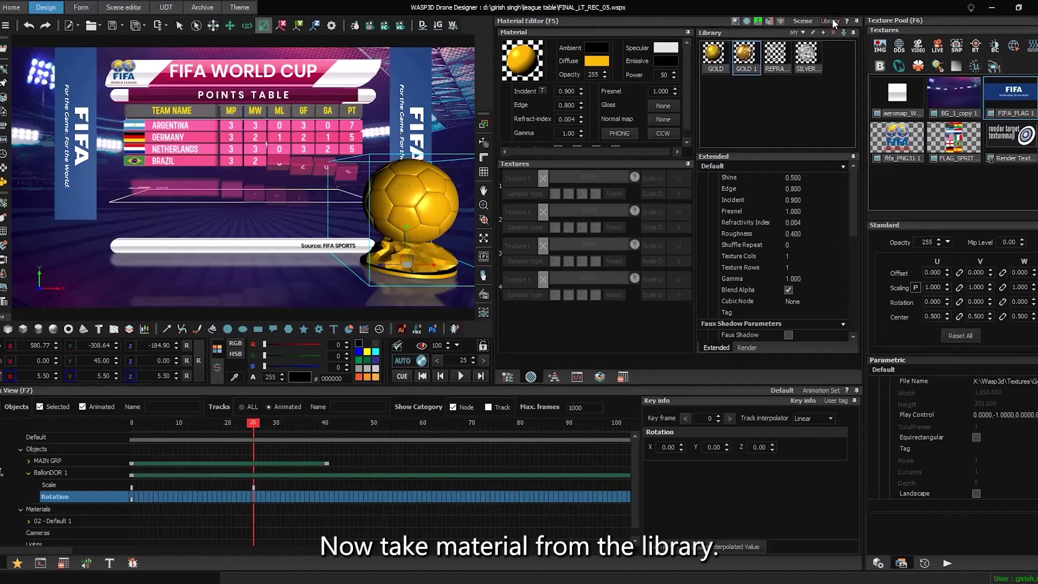
left_click(799, 21)
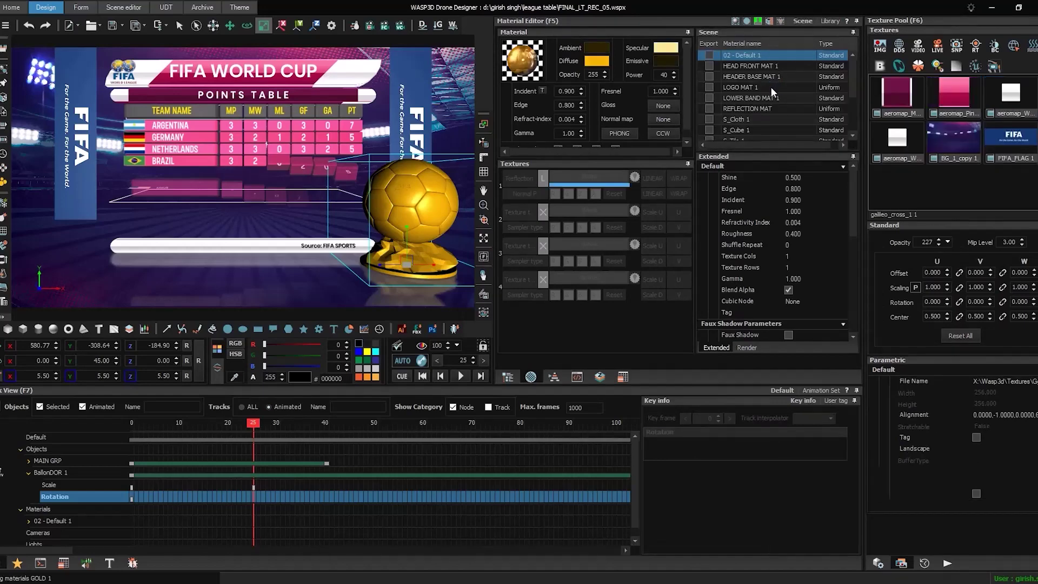
key("F9")
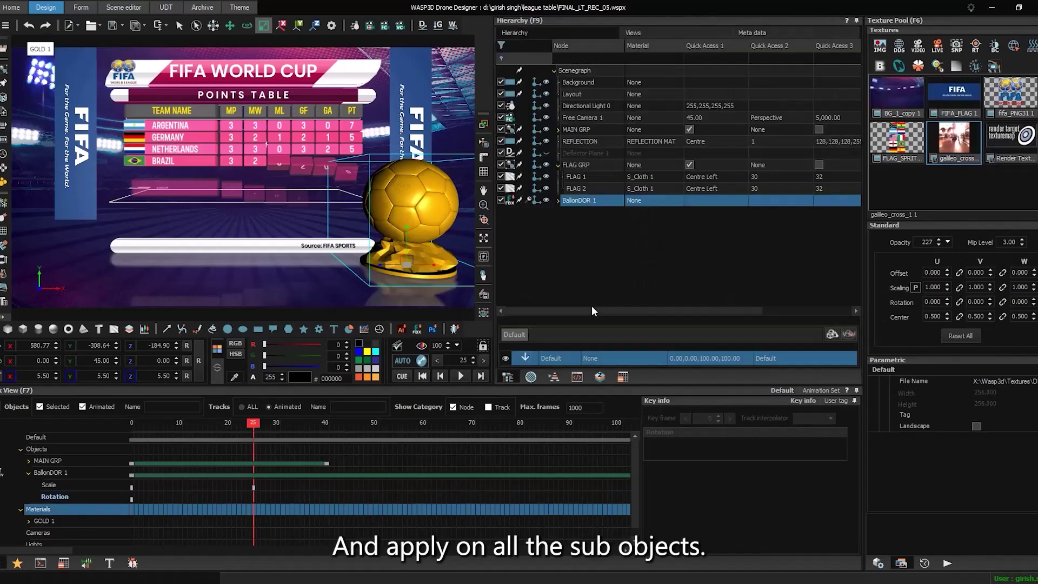
Apply GOLD 1 to the trophy's Ball 1, Deco 1 and base 1 parts
left_click(558, 200)
left_click(575, 213)
left_click(578, 236)
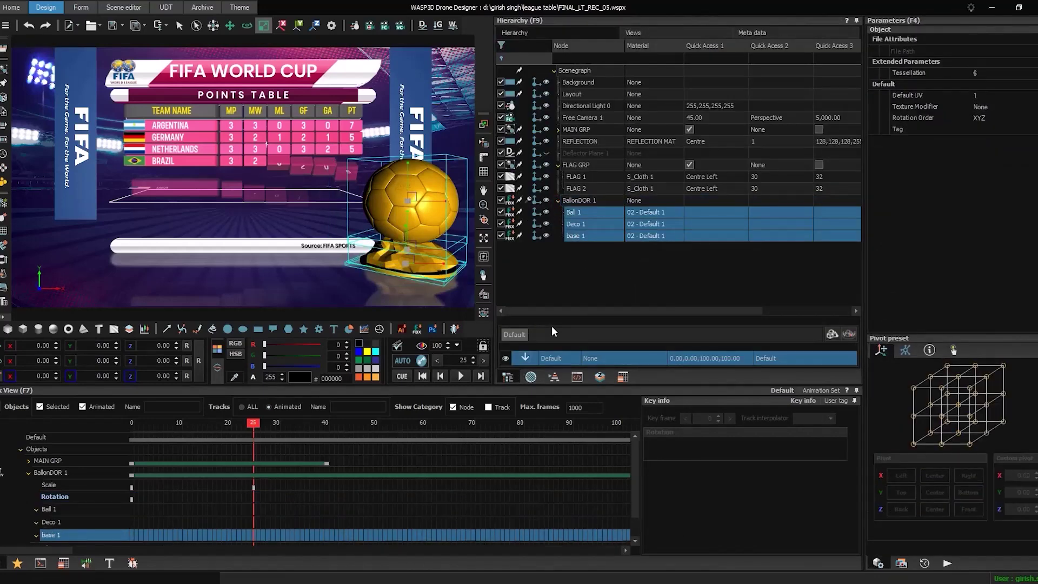
left_click(575, 213, "shift")
key("F5")
right_click(739, 67)
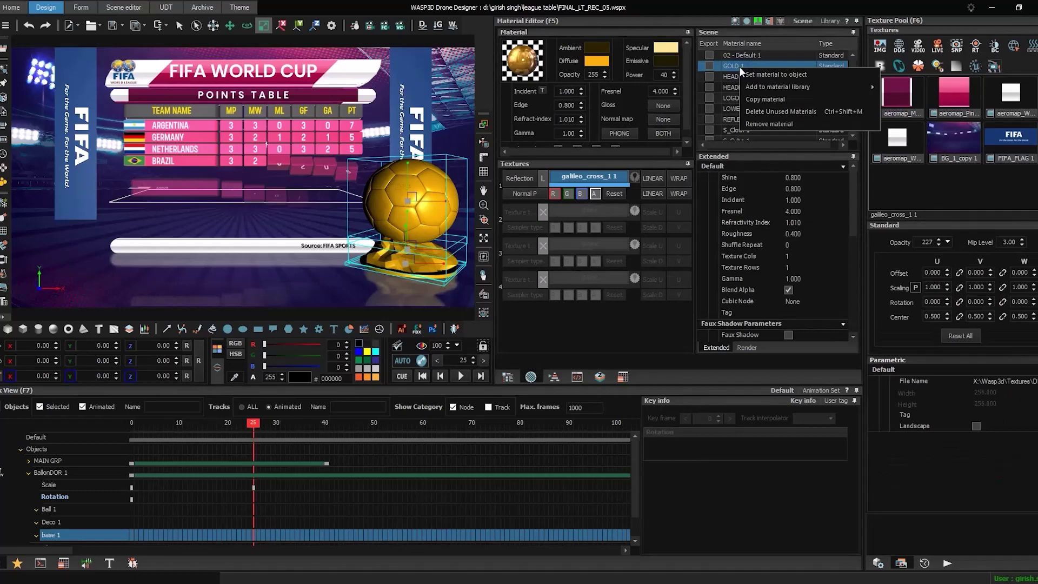
left_click(756, 76)
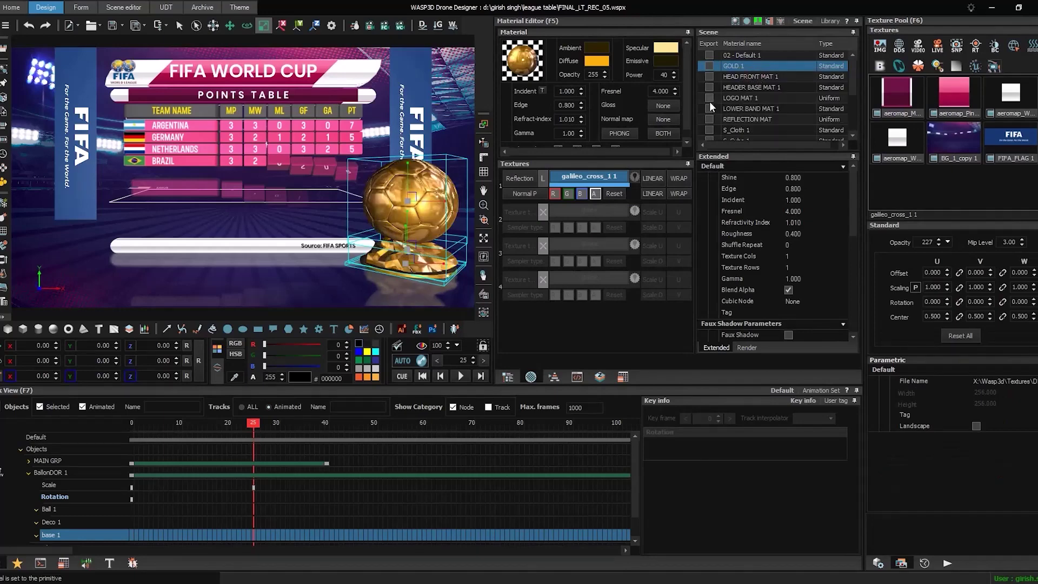
Collapse the trophy node, select the whole scene, and play the animation
key("F9")
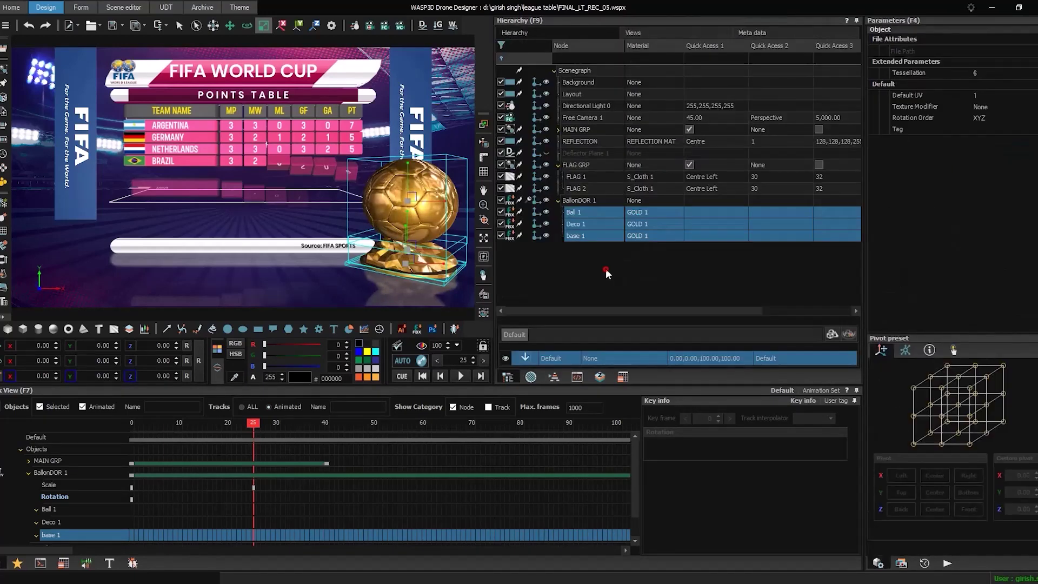
double_click(568, 201)
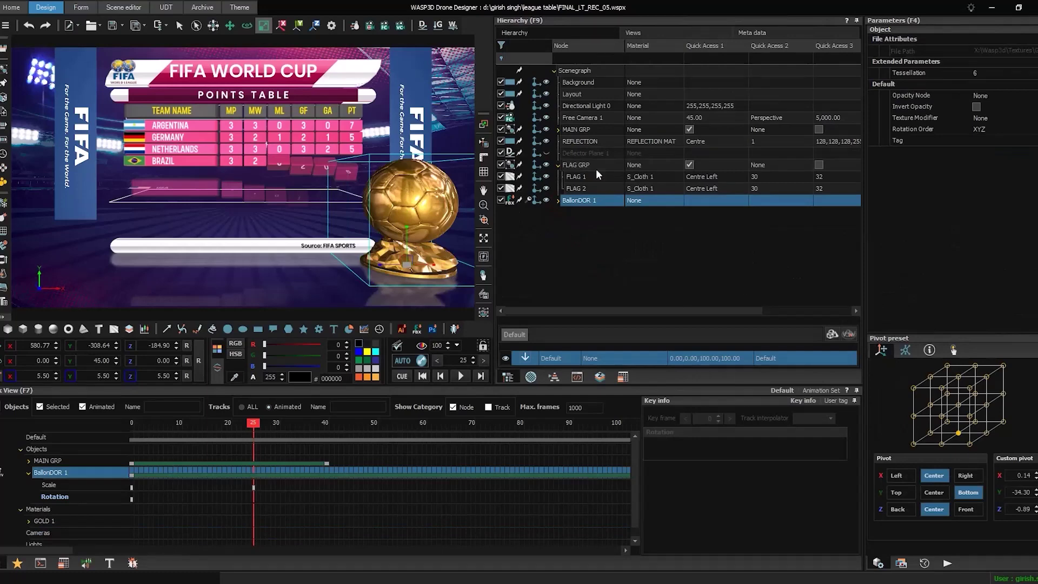
left_click(577, 71)
key("space")
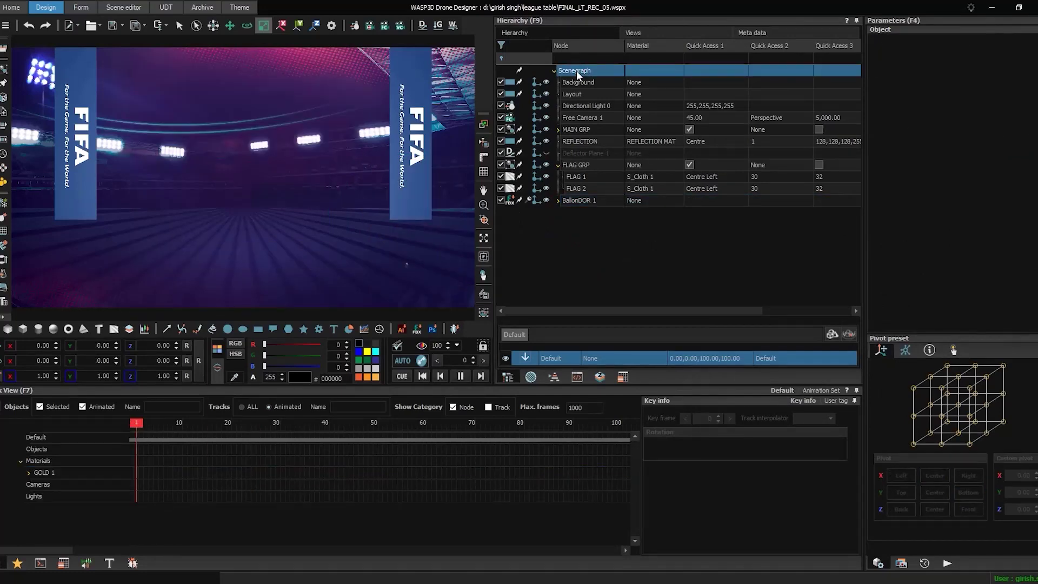